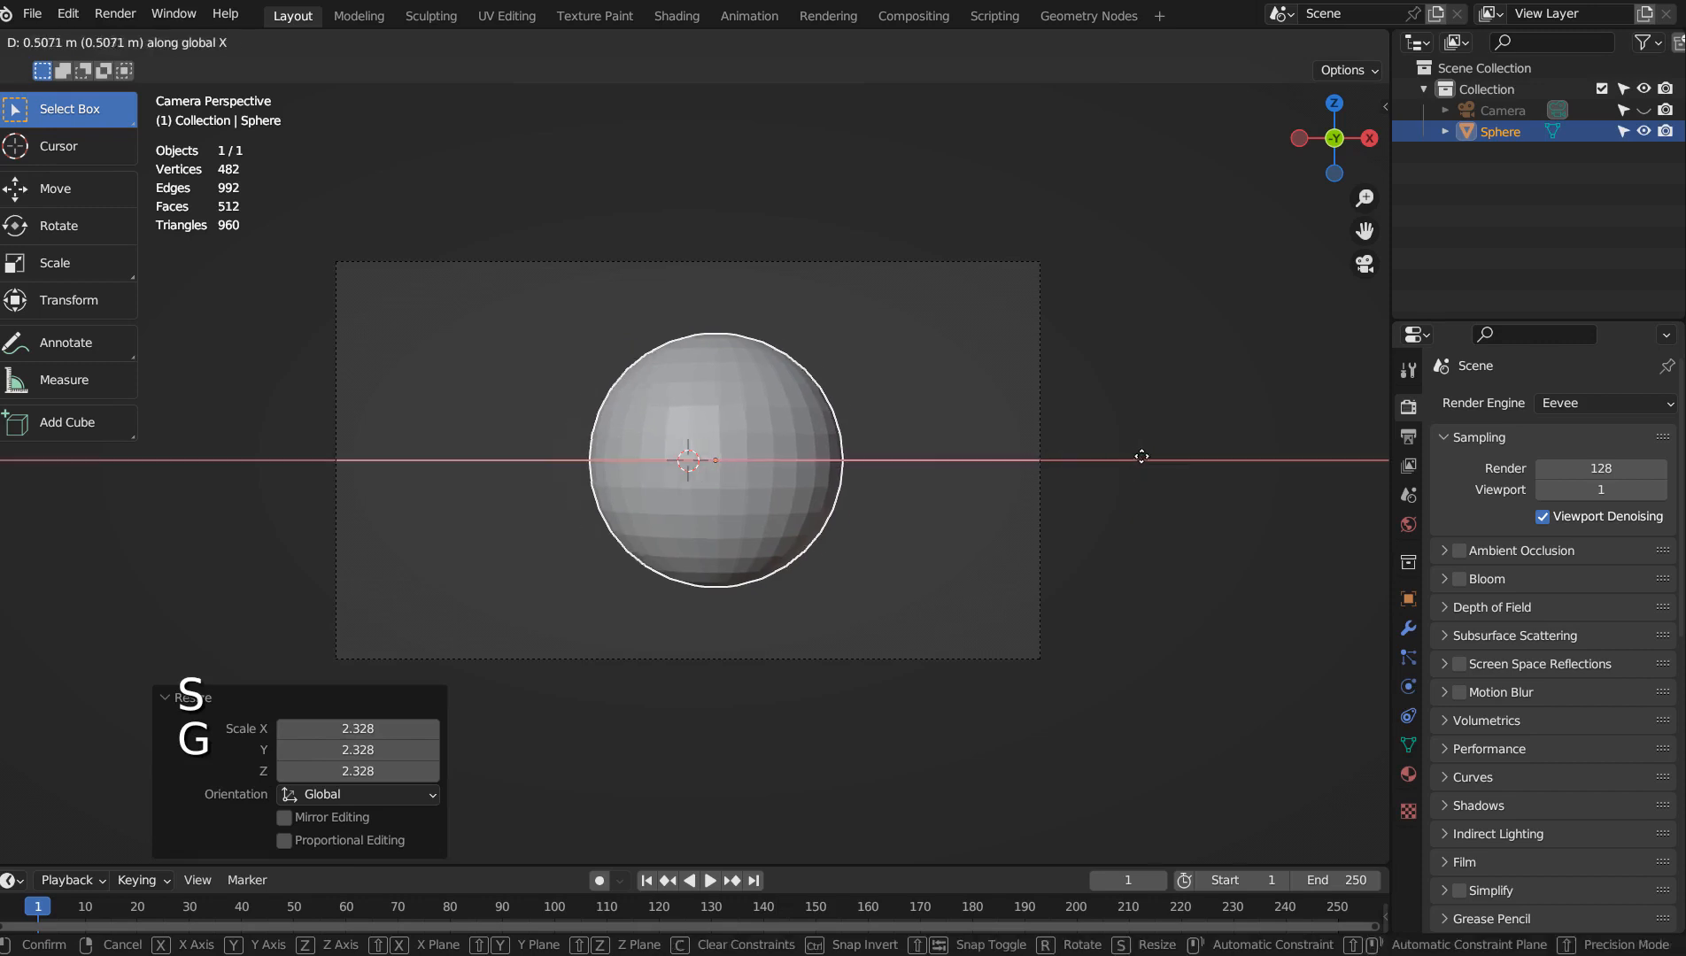
- Shift the sphere along positive X within the camera frame, then raise it about 0.26 m along Z
click(1185, 455)
key(g)
key(z)
click(1187, 439)
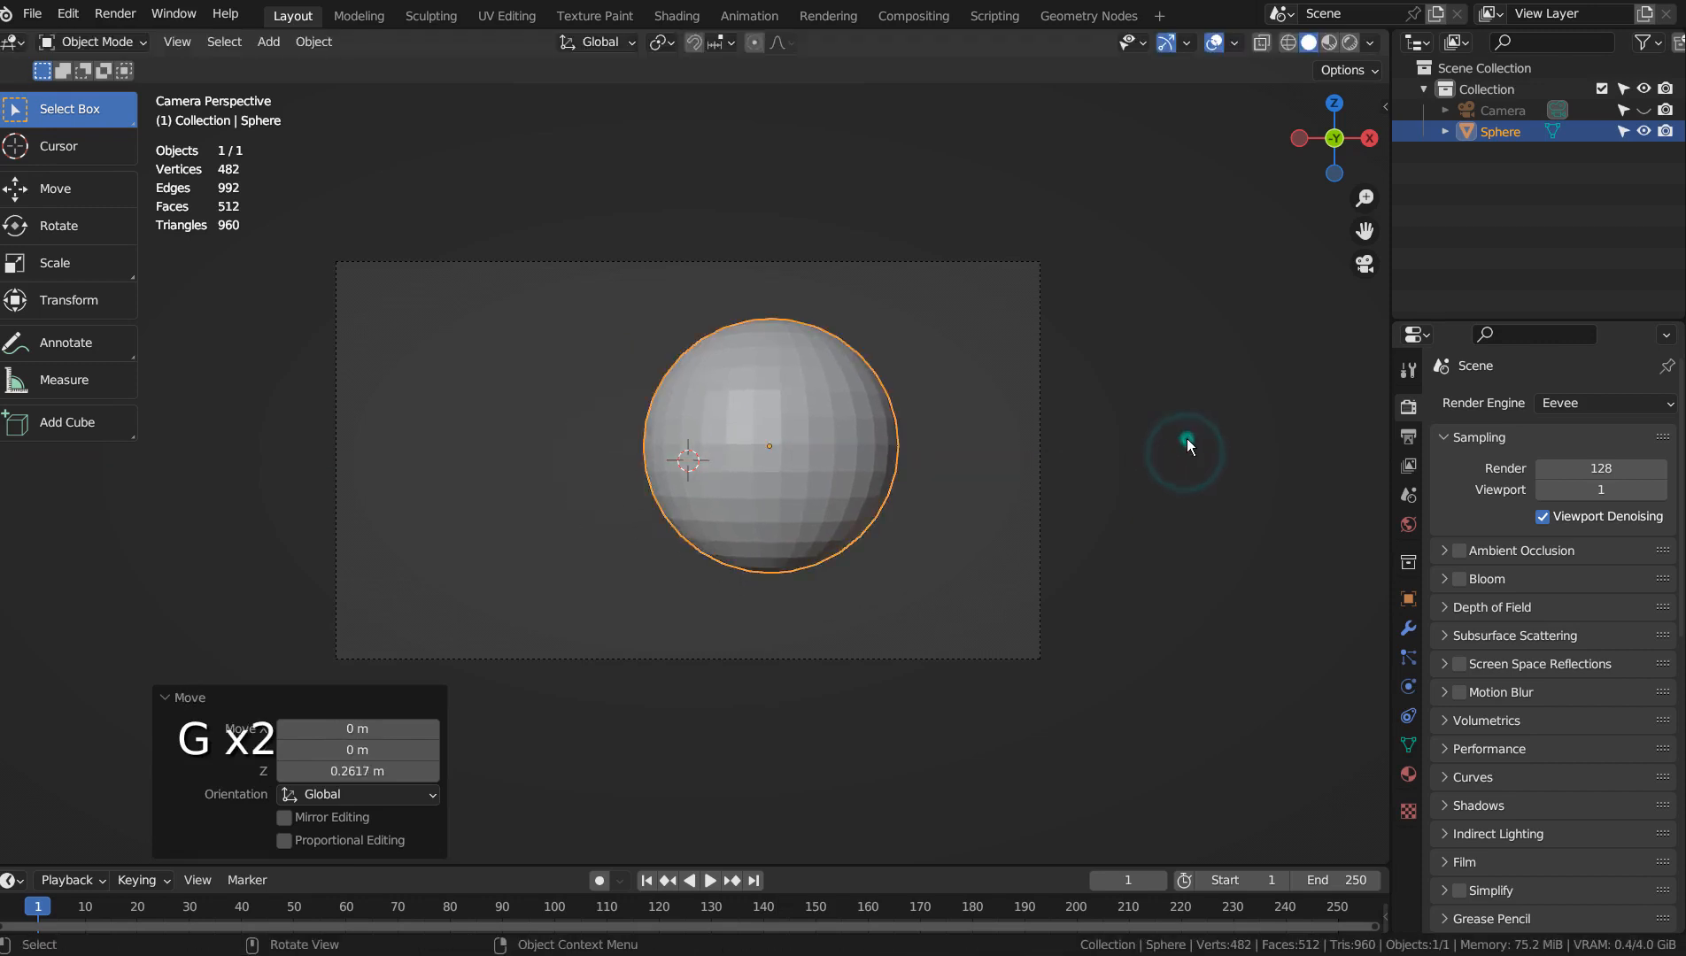
- Duplicate the sphere about 4.04 m straight down along Z and scale the copy up by about 1.51
key(shift+d)
key(z)
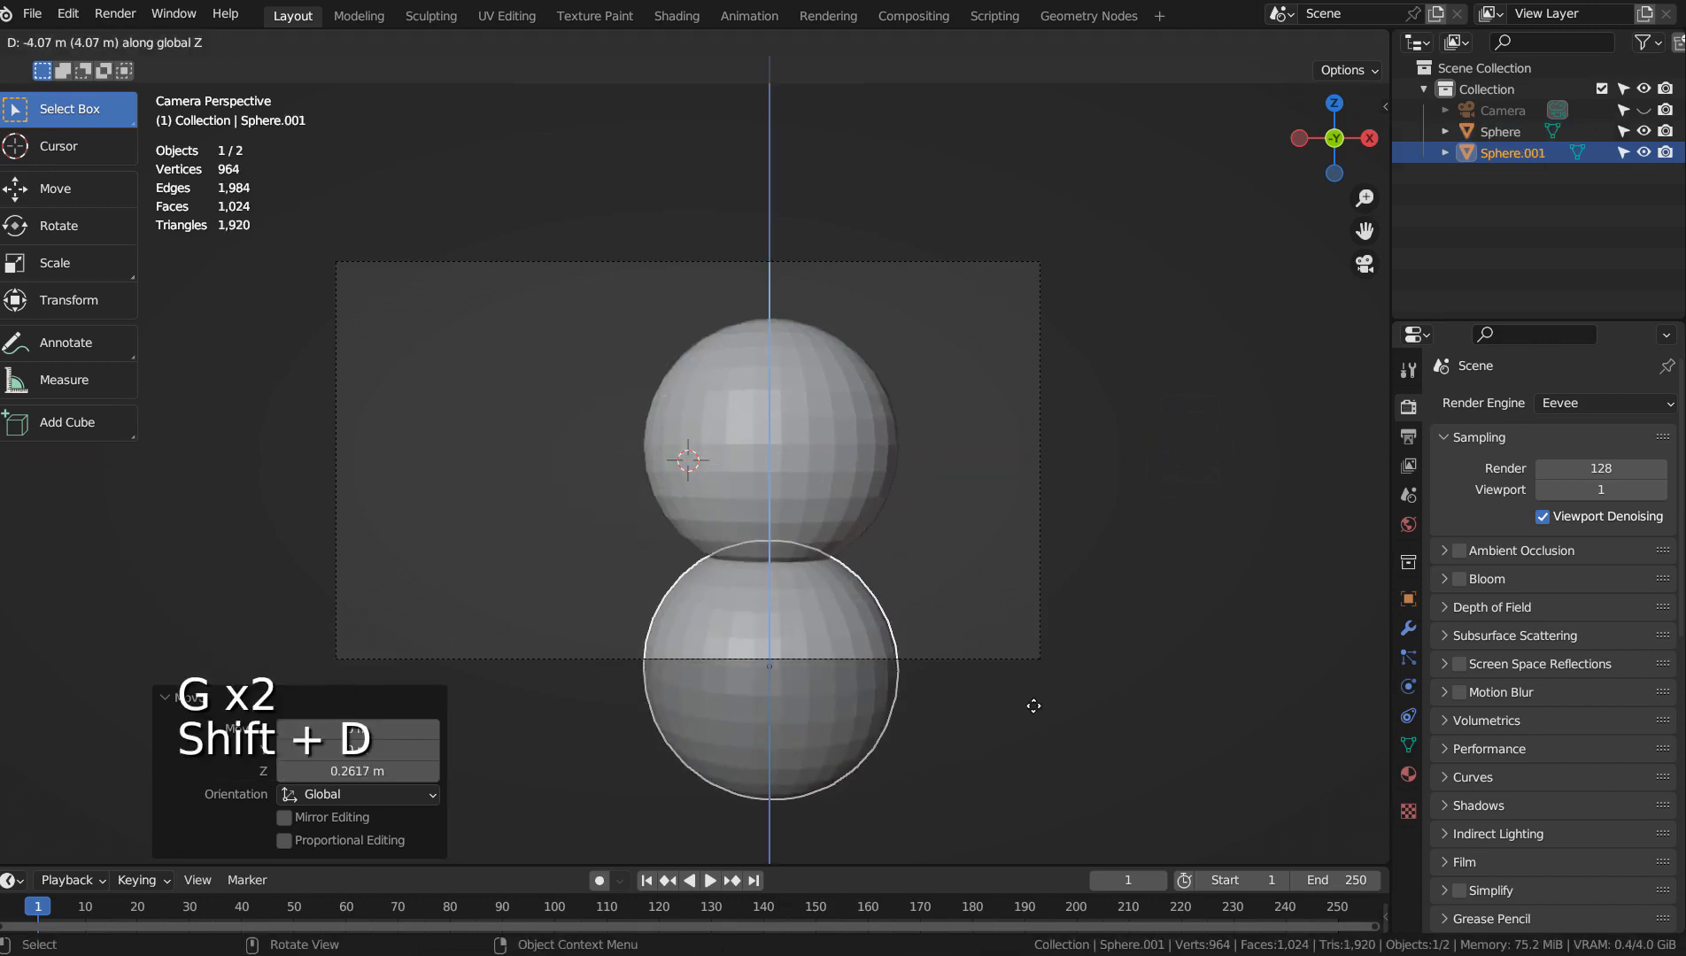
click(1034, 704)
key(s)
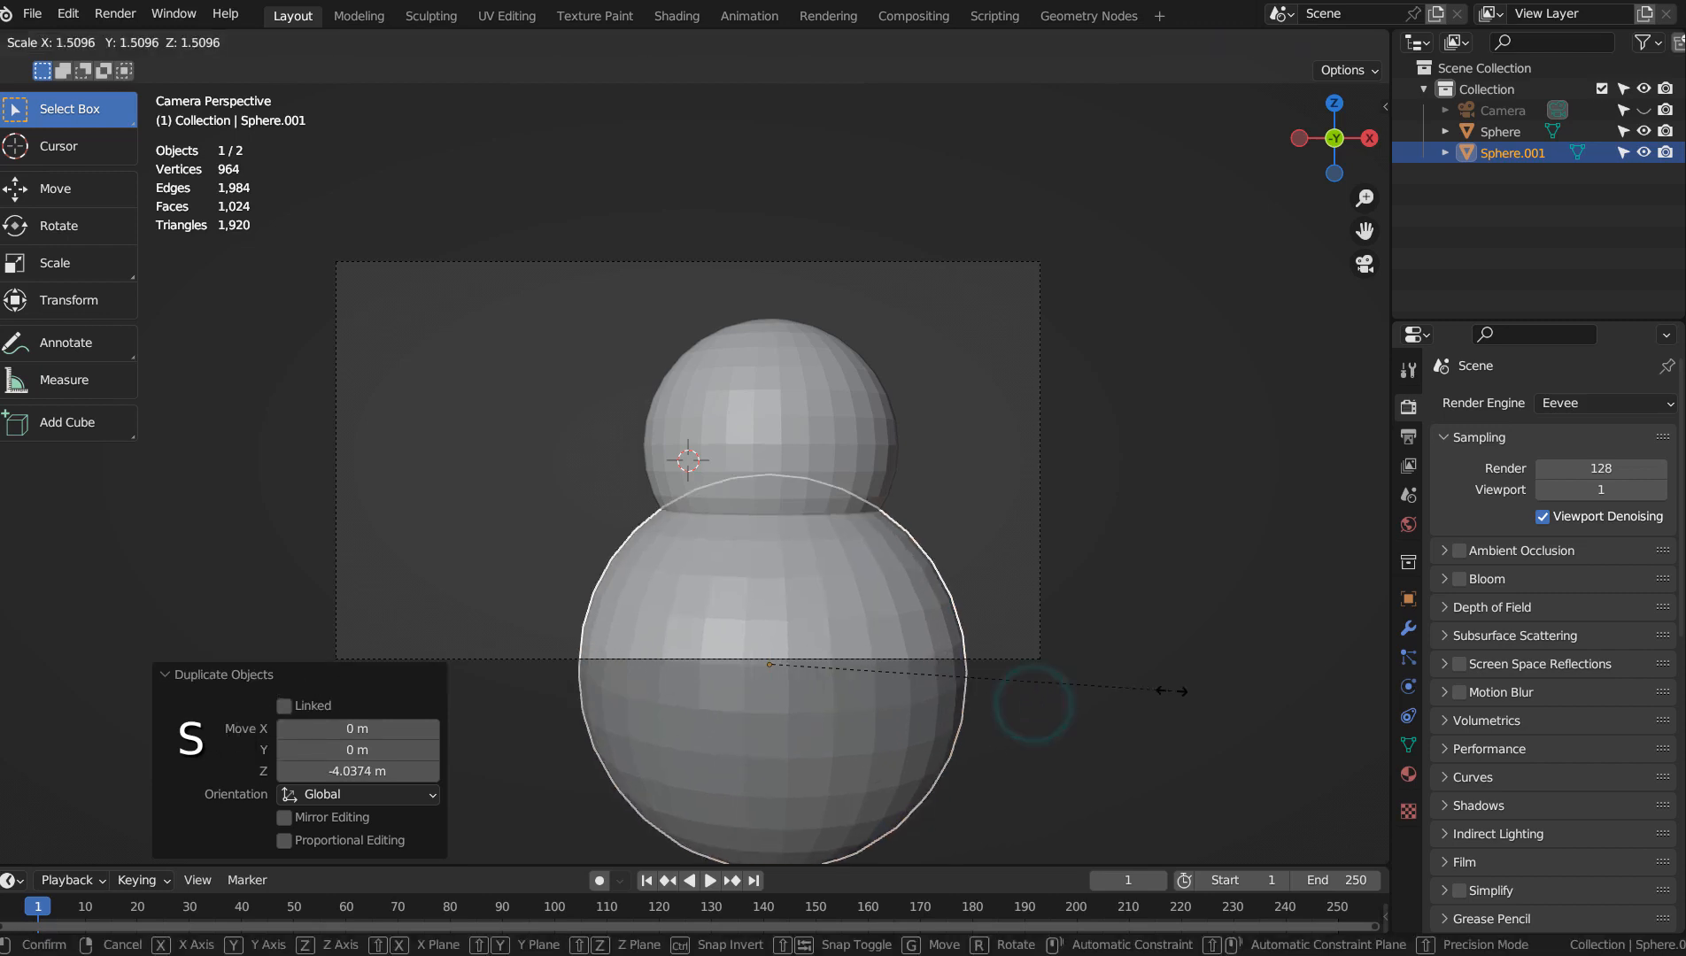
click(1166, 689)
- Move the lower sphere about 7.51 m back along Y and return to the camera view
drag(1146, 682, 890, 733)
key(g)
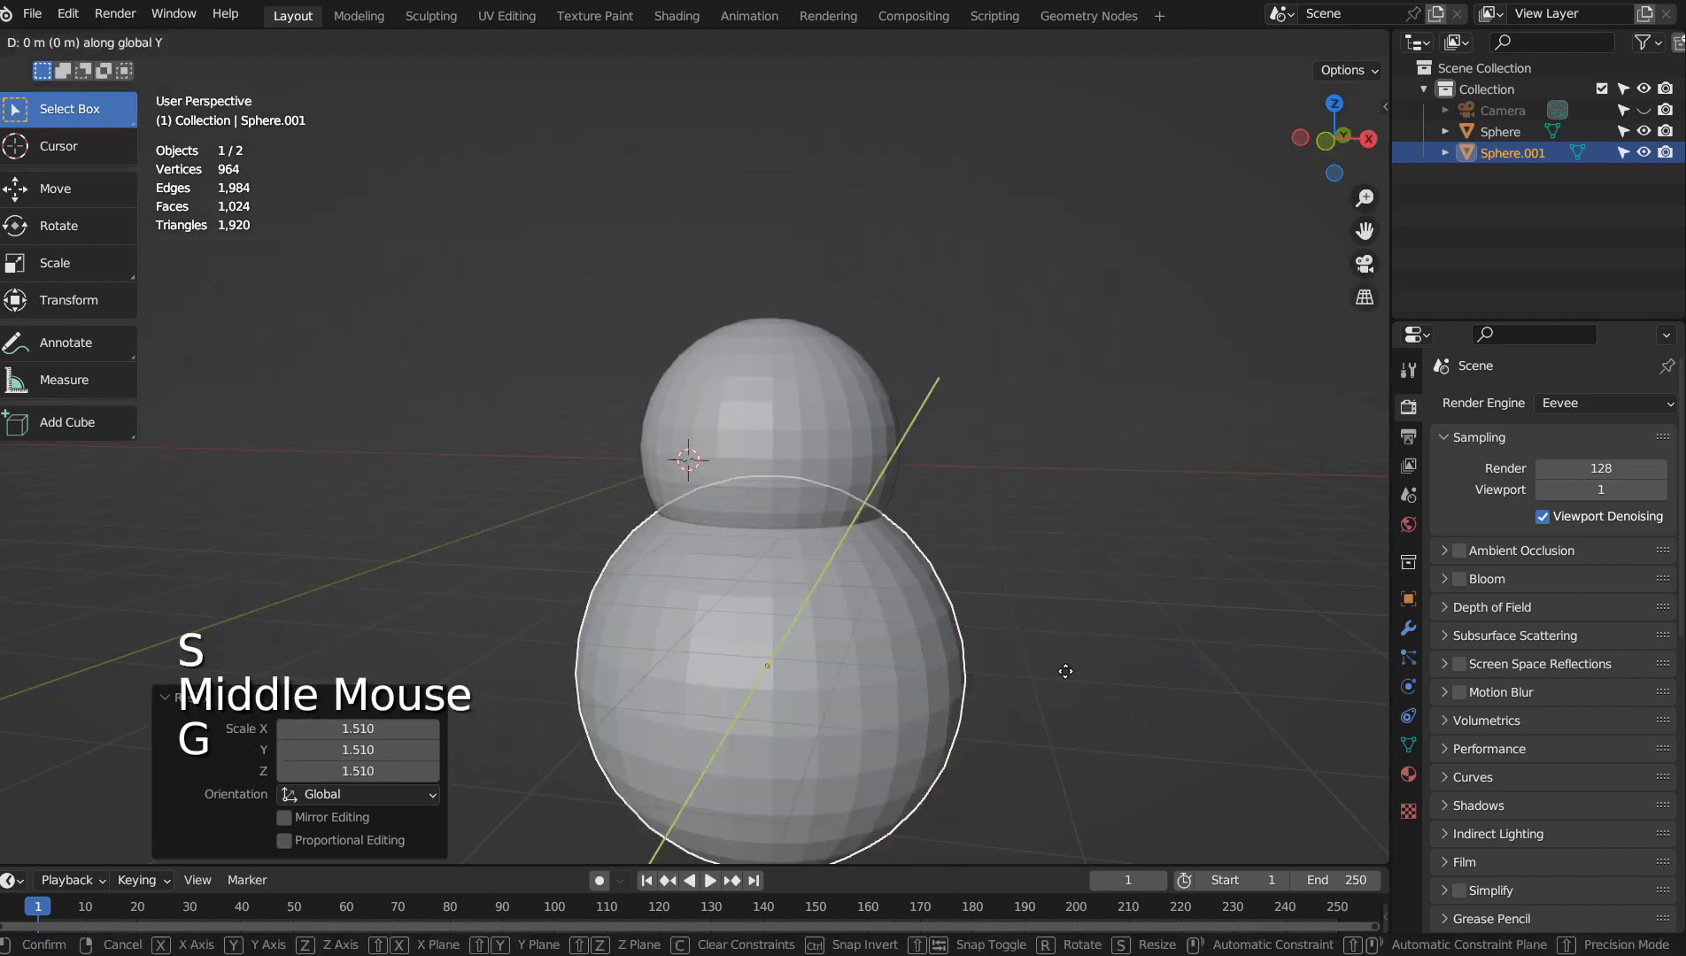
click(1140, 629)
key(KP_0)
- Enlarge the lower sphere and reposition it about 0.95 m along X and 1.79 m down along Z
key(s)
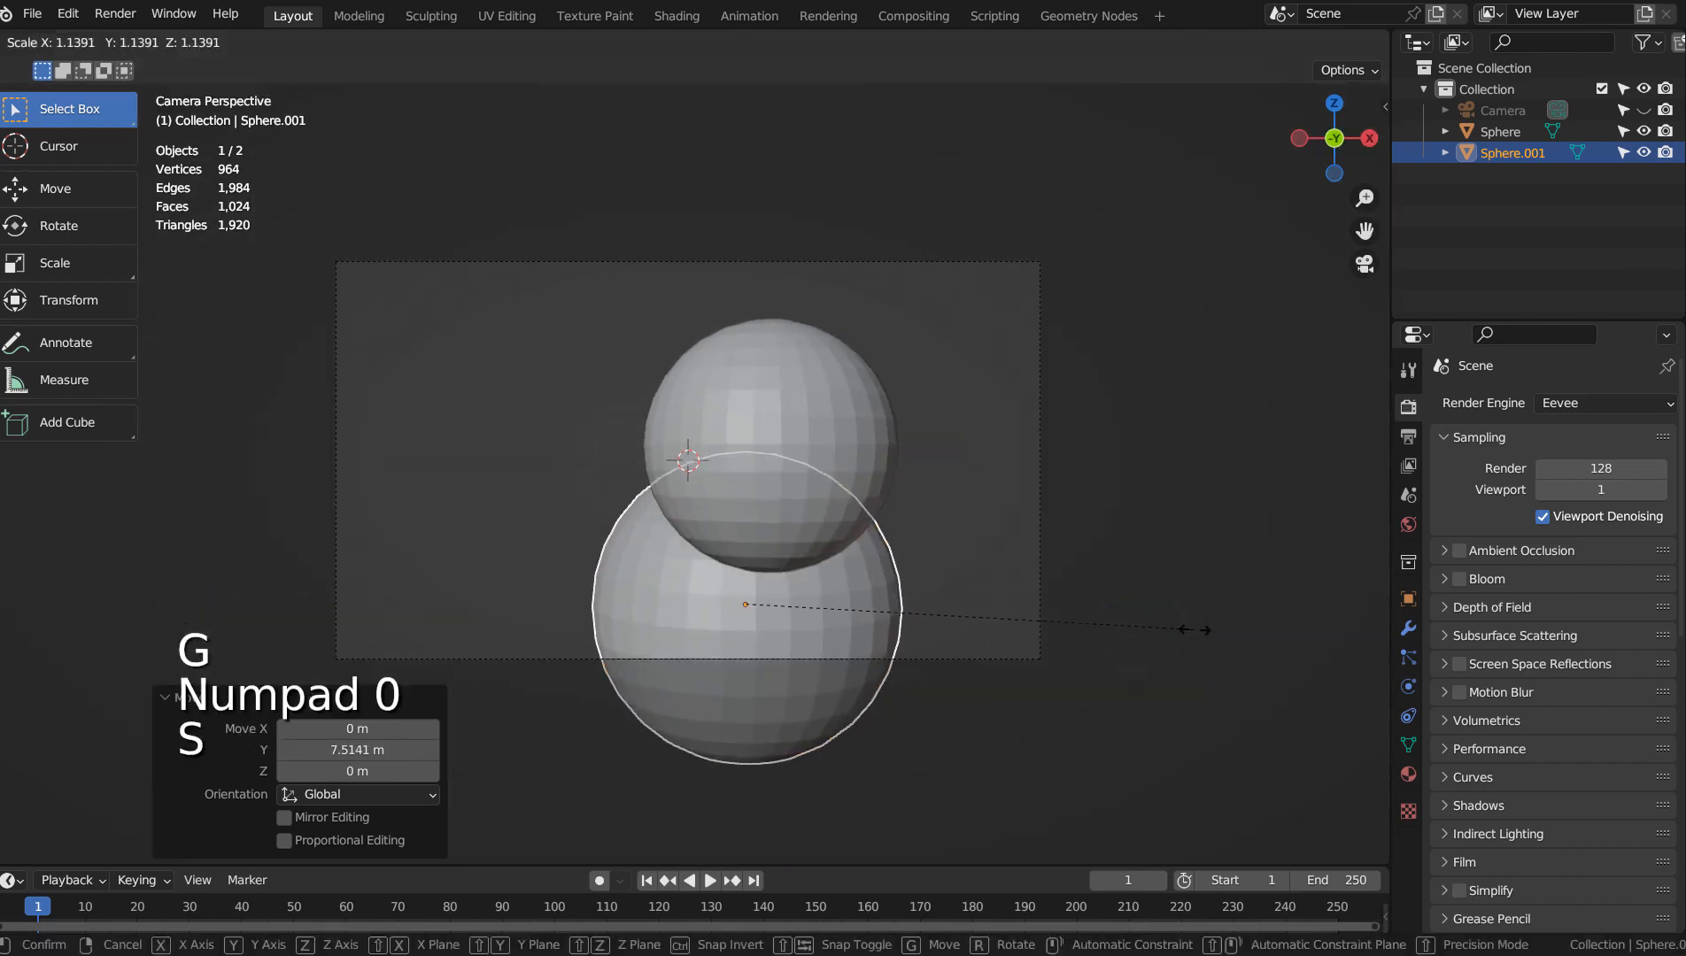
click(1216, 629)
key(g)
key(x)
key(g)
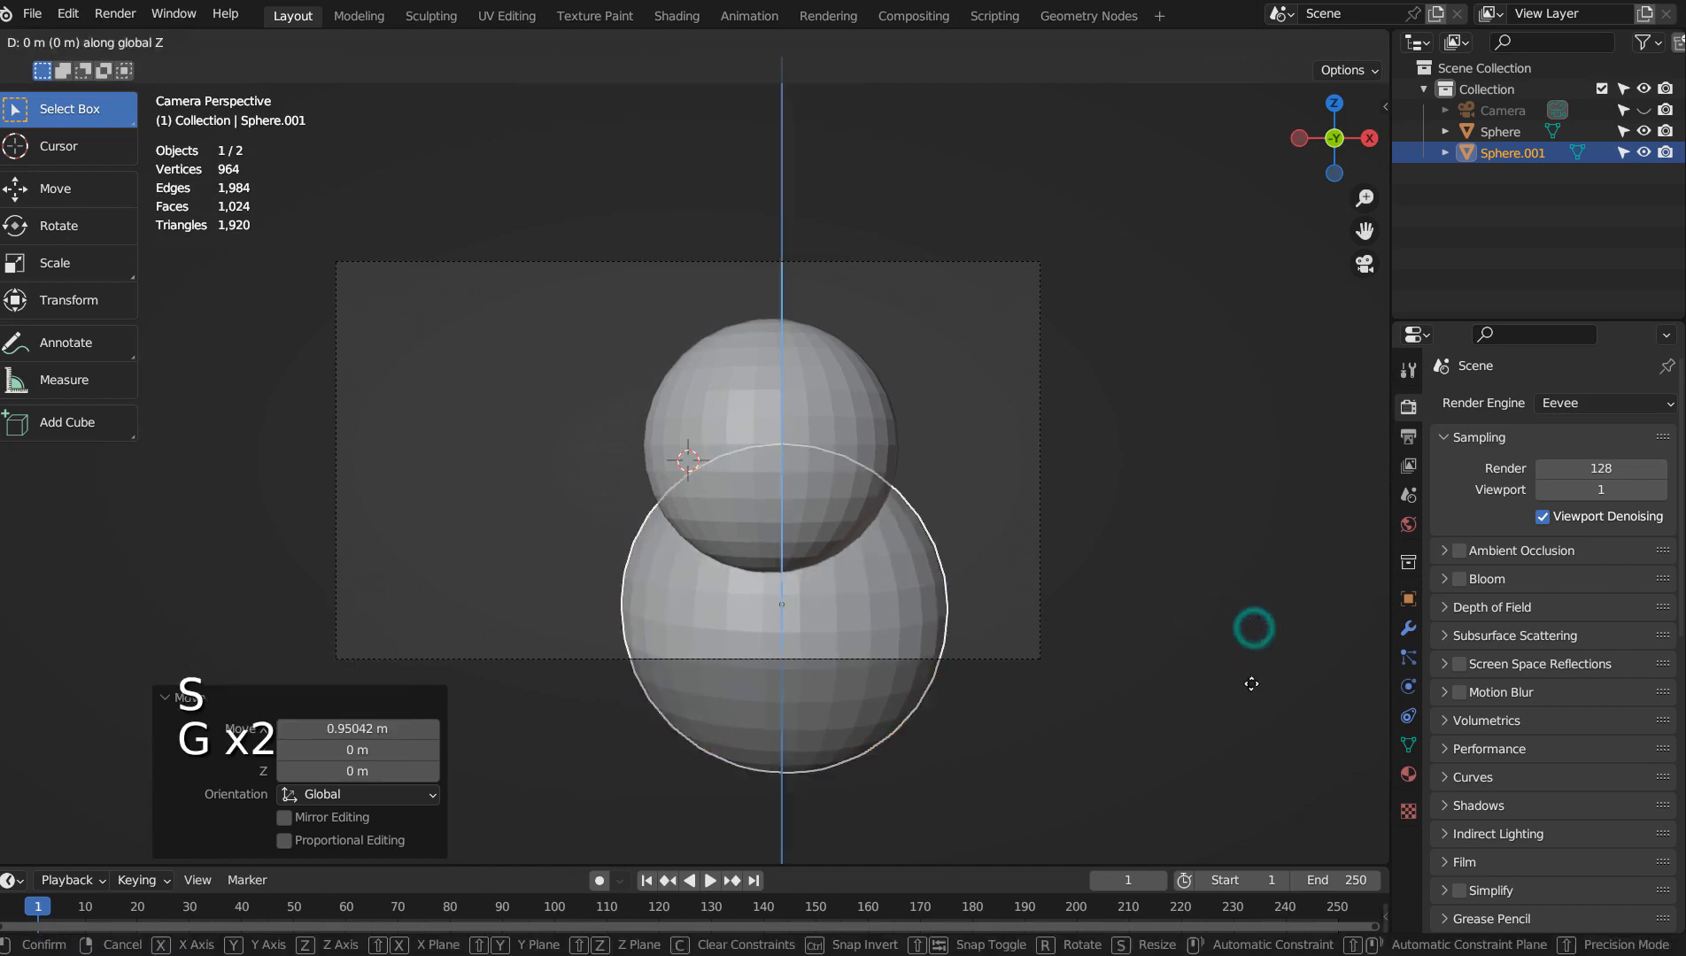
click(1251, 696)
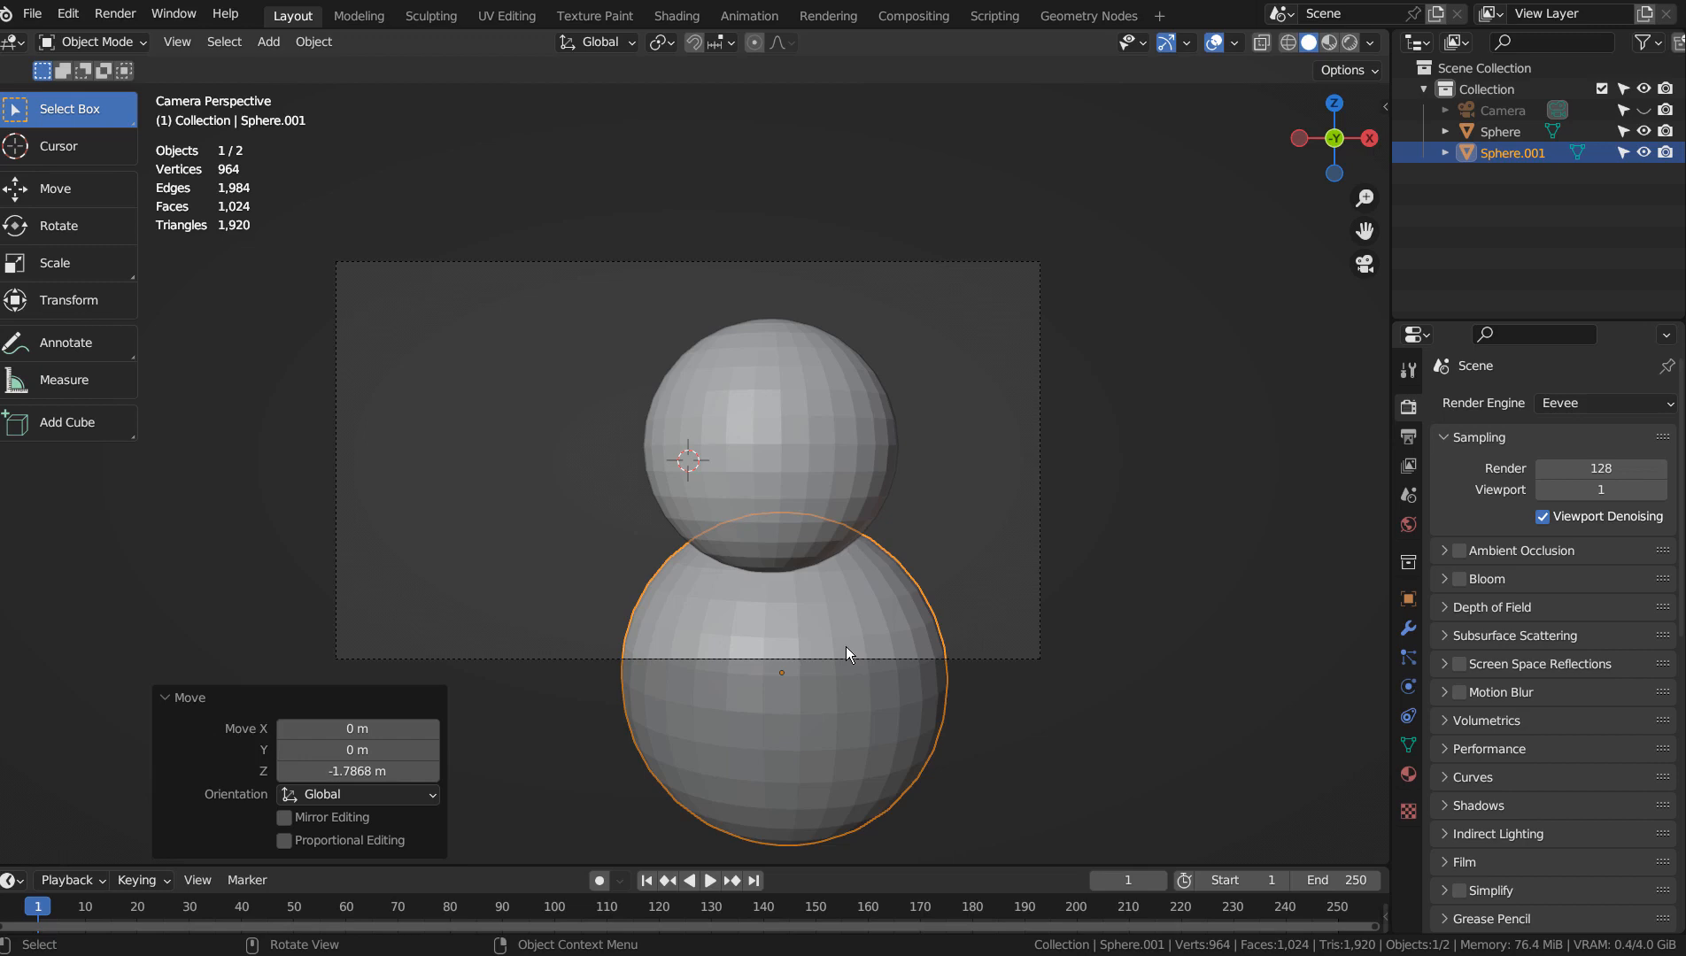
- Try a larger scale on the lower sphere, then nudge it slightly along negative X under the upper sphere
key(s)
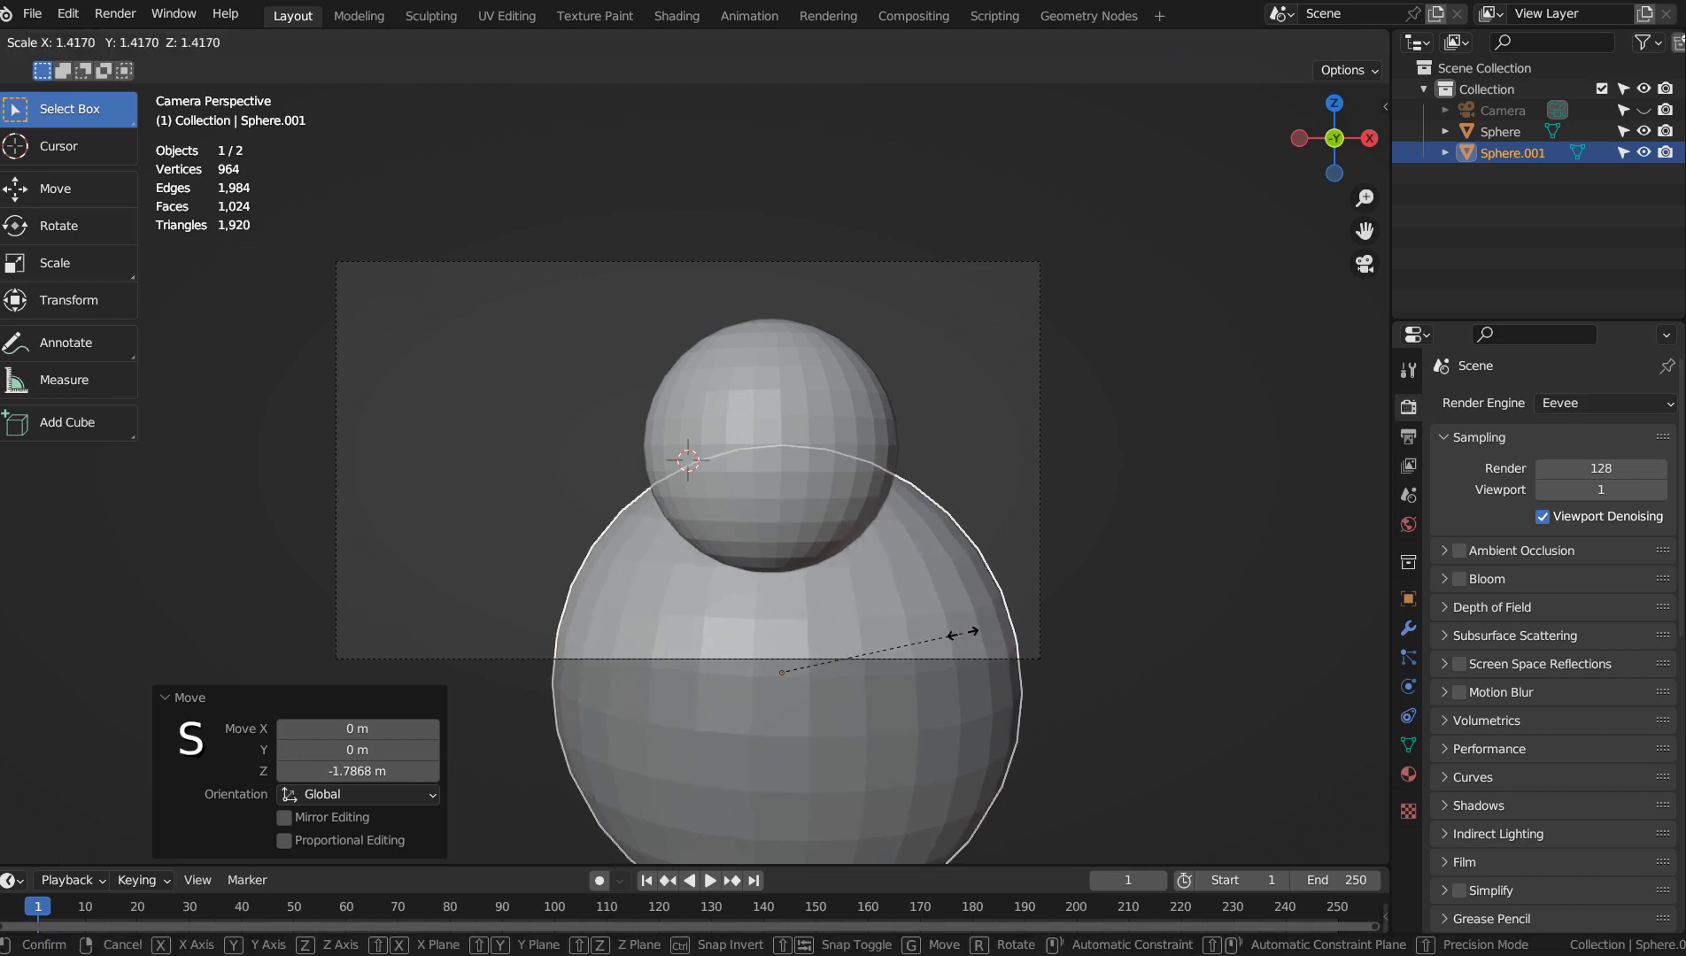
click(908, 638)
key(g)
key(x)
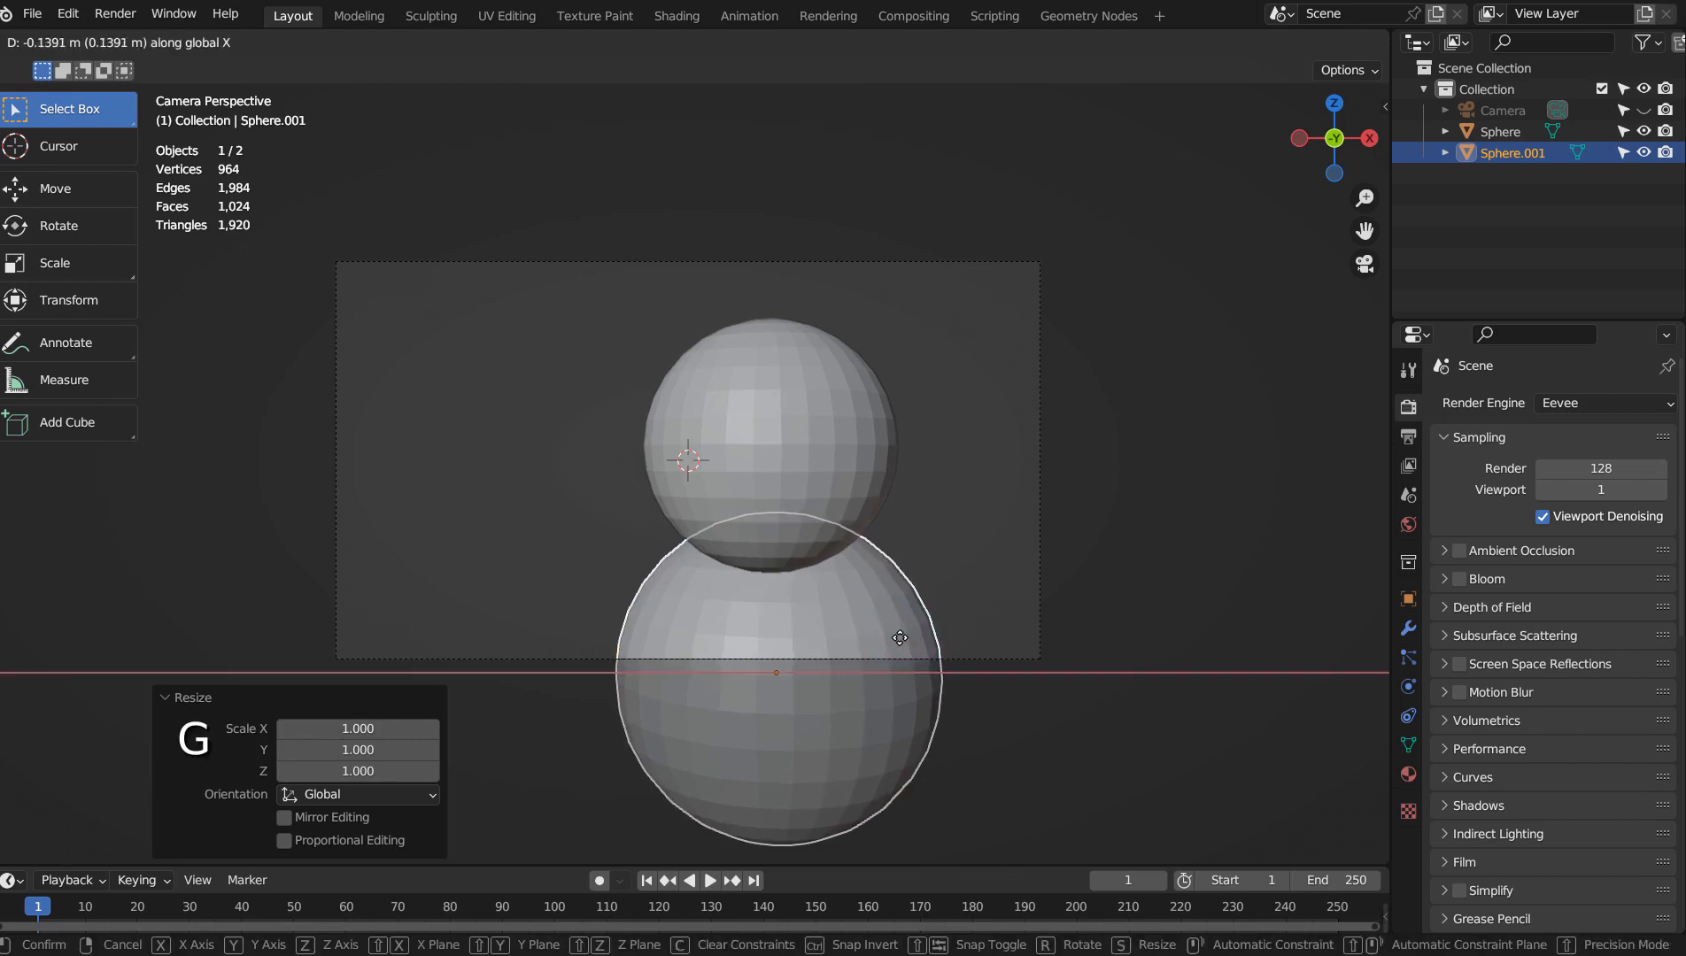
click(899, 638)
- Add a level 3 subdivision surface to both the upper and lower spheres and deselect them
click(859, 478)
key(ctrl+3)
click(856, 607)
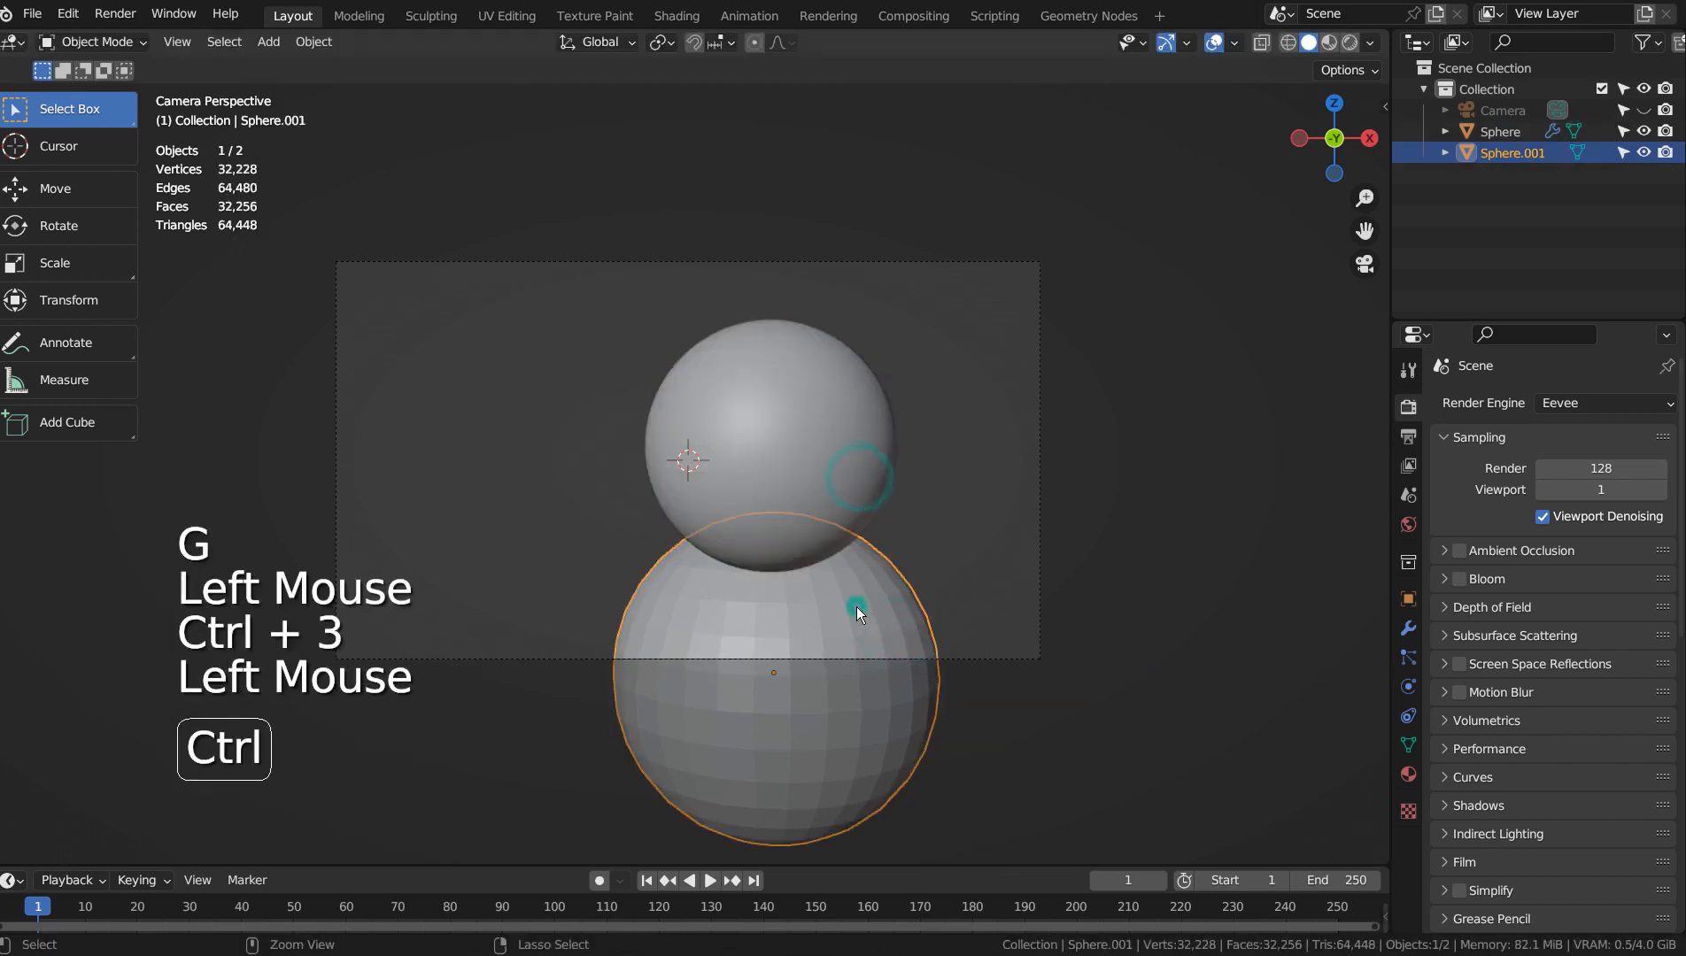
key(ctrl+3)
click(839, 493)
click(971, 552)
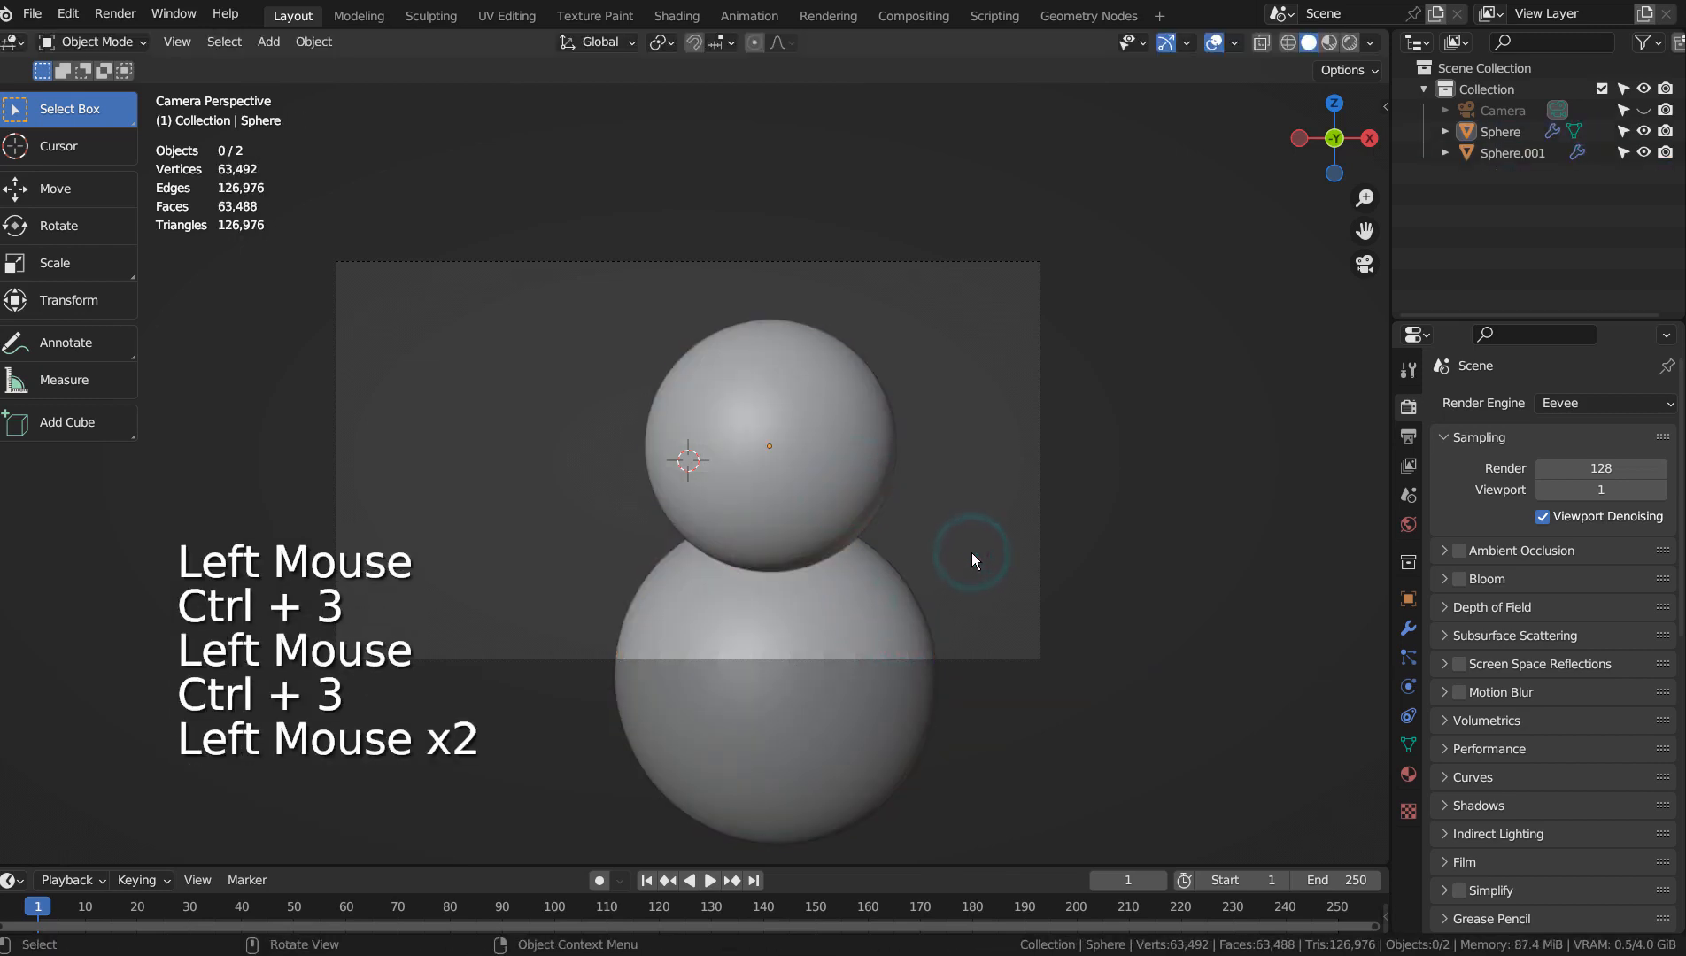
click(862, 648)
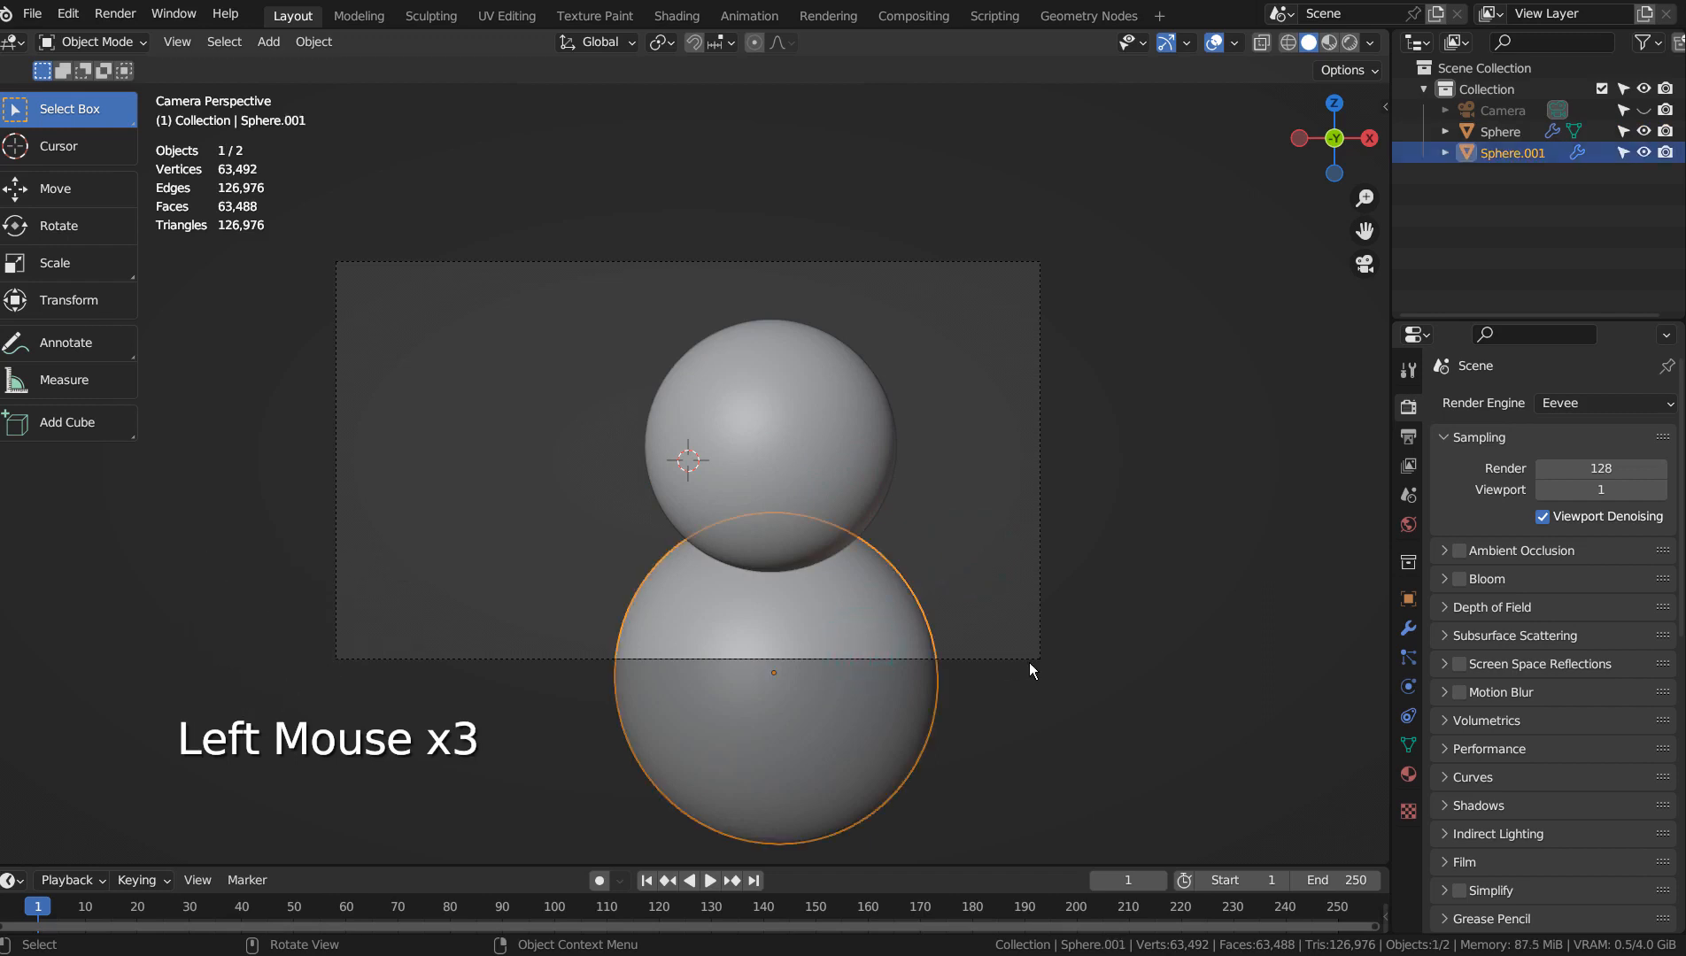
click(997, 494)
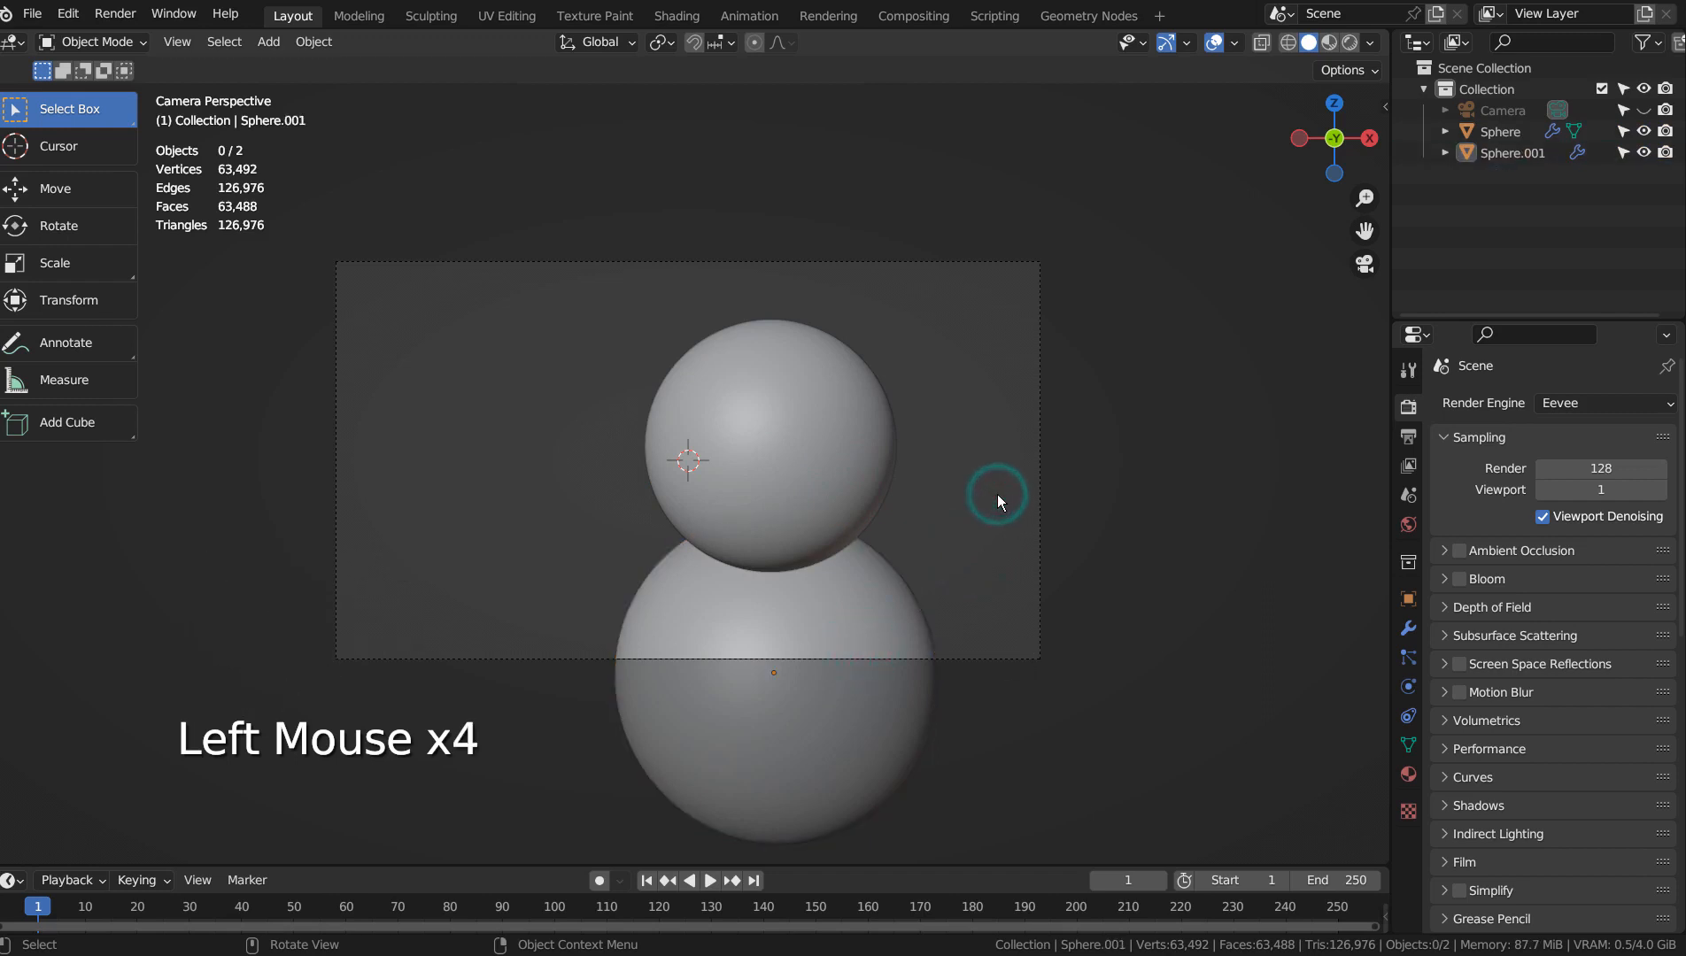
- Set the render engine to Workbench and display the viewport in rendered shading
click(1618, 405)
click(1610, 447)
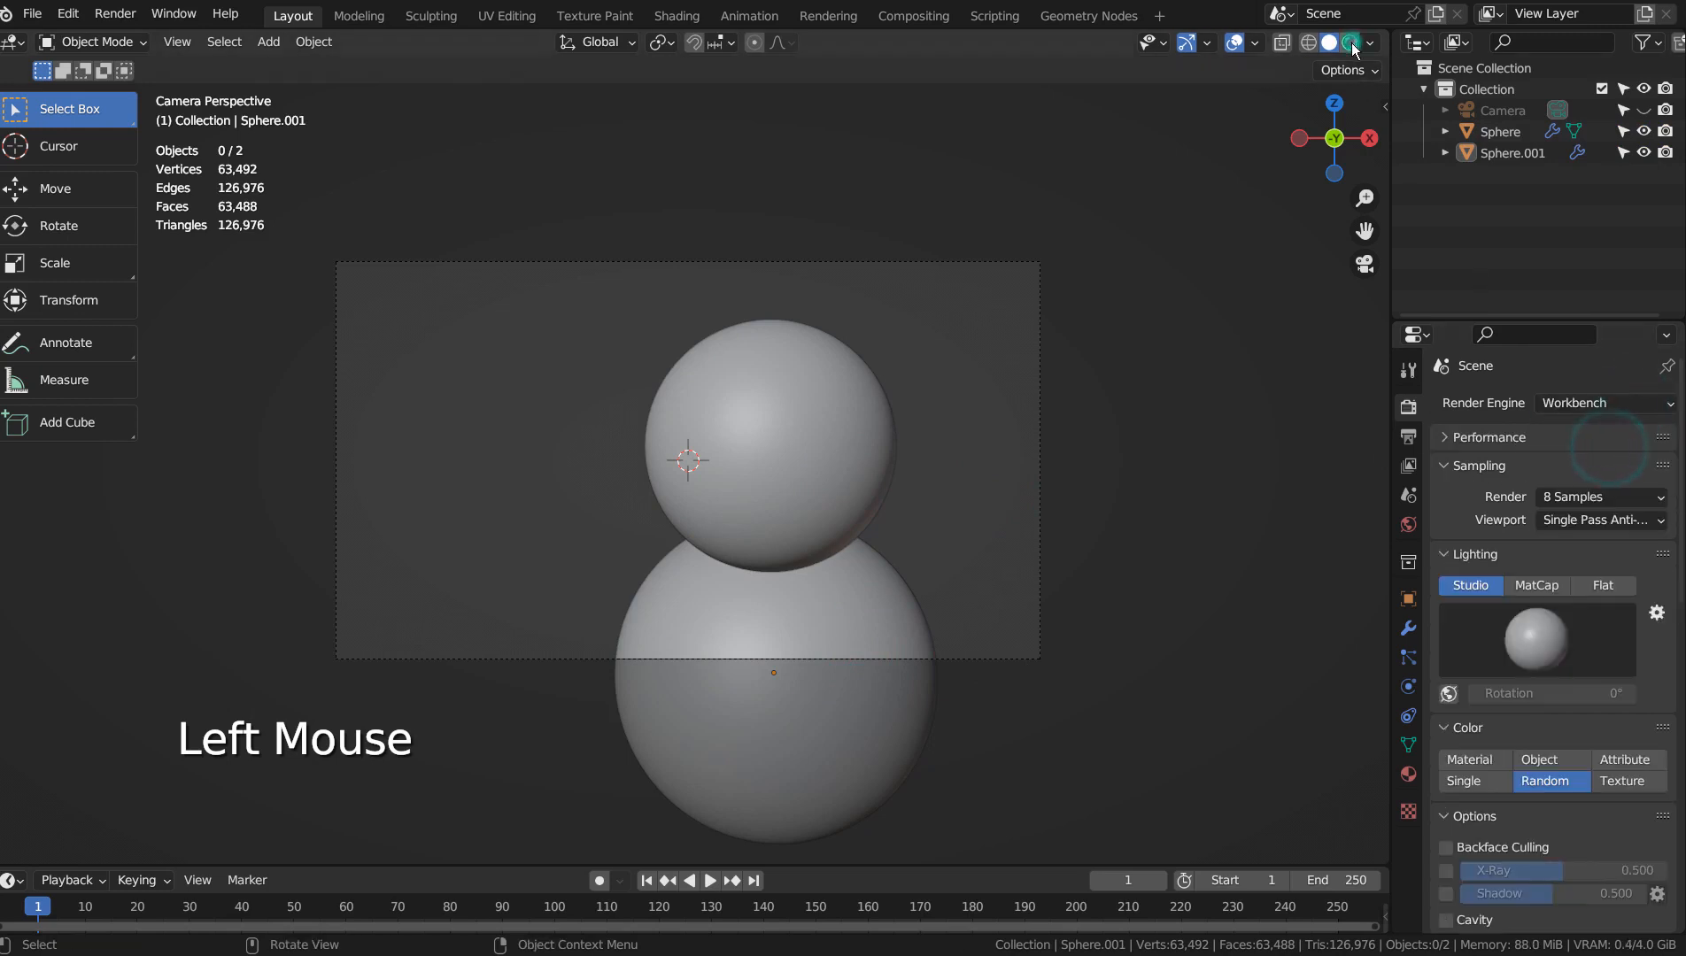
click(1350, 43)
click(1089, 421)
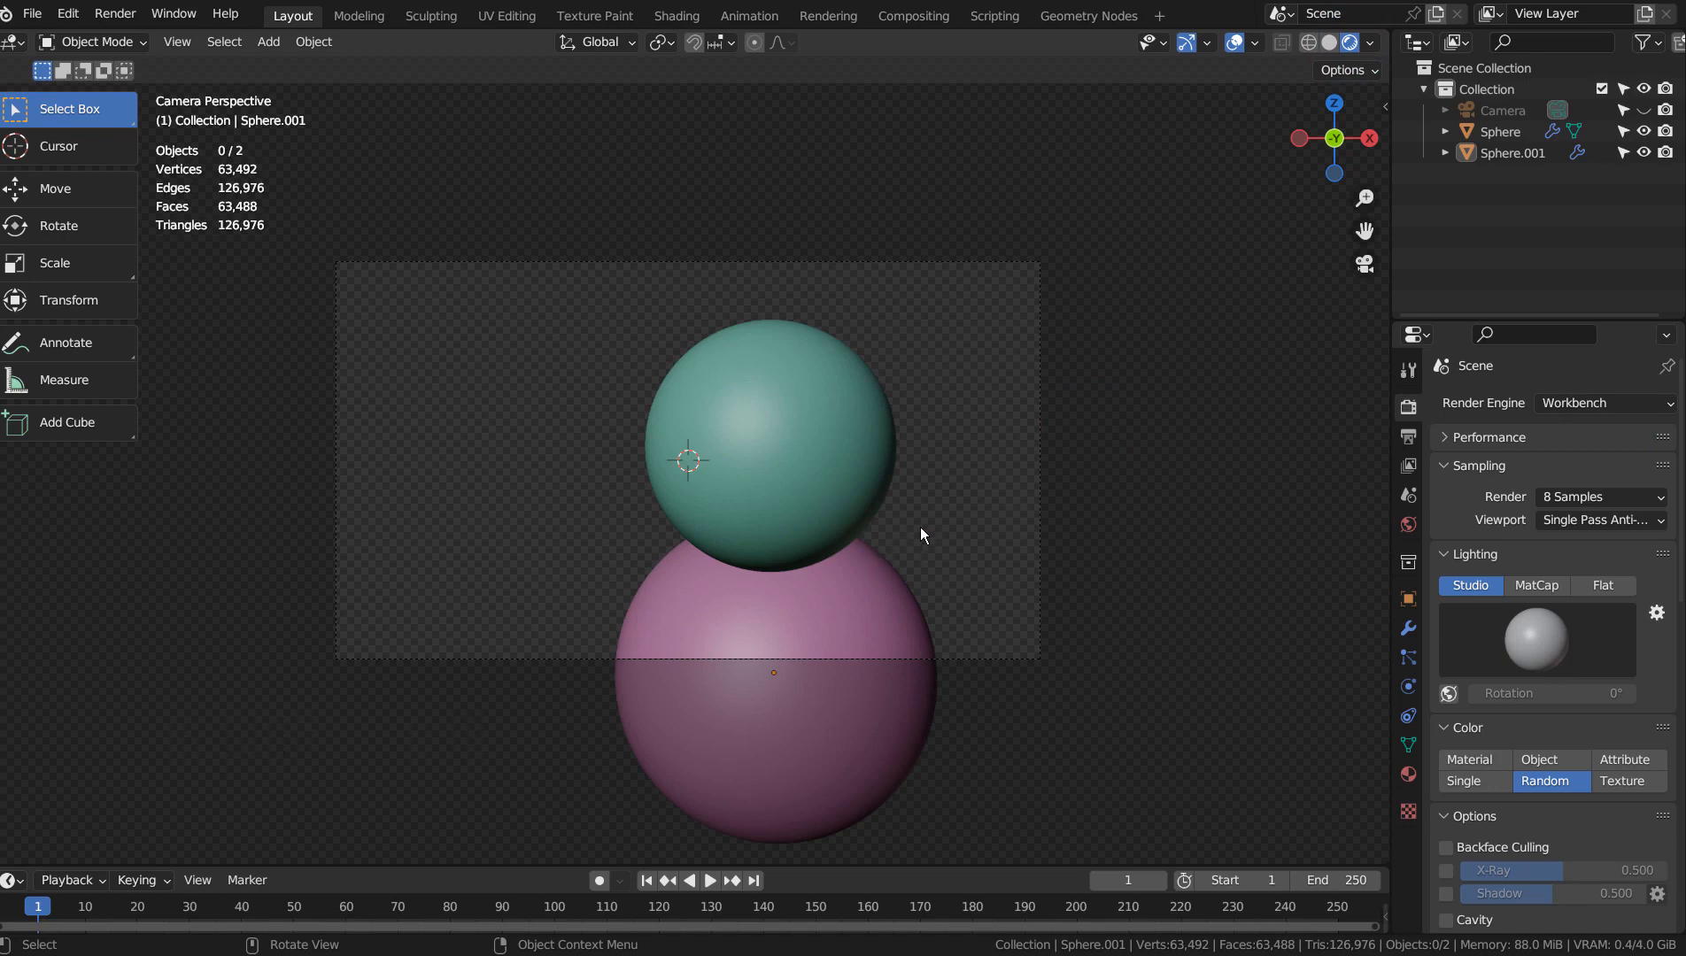
- Open the render result window and render the two spheres from the camera
key(F11)
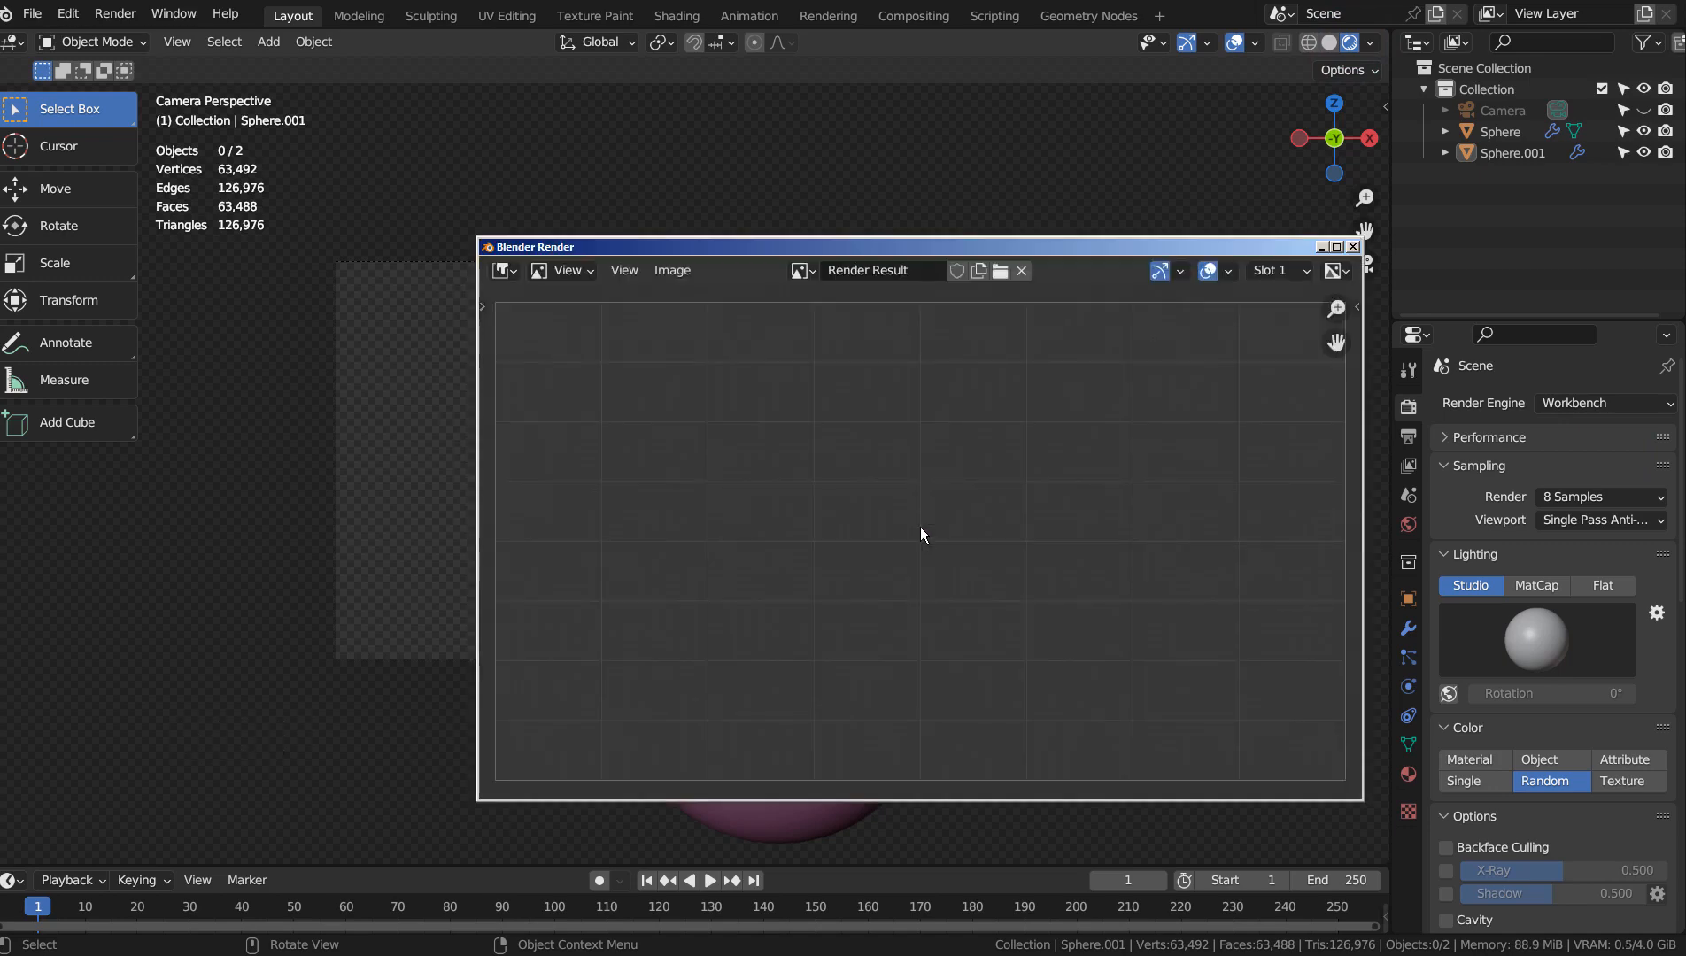
key(F12)
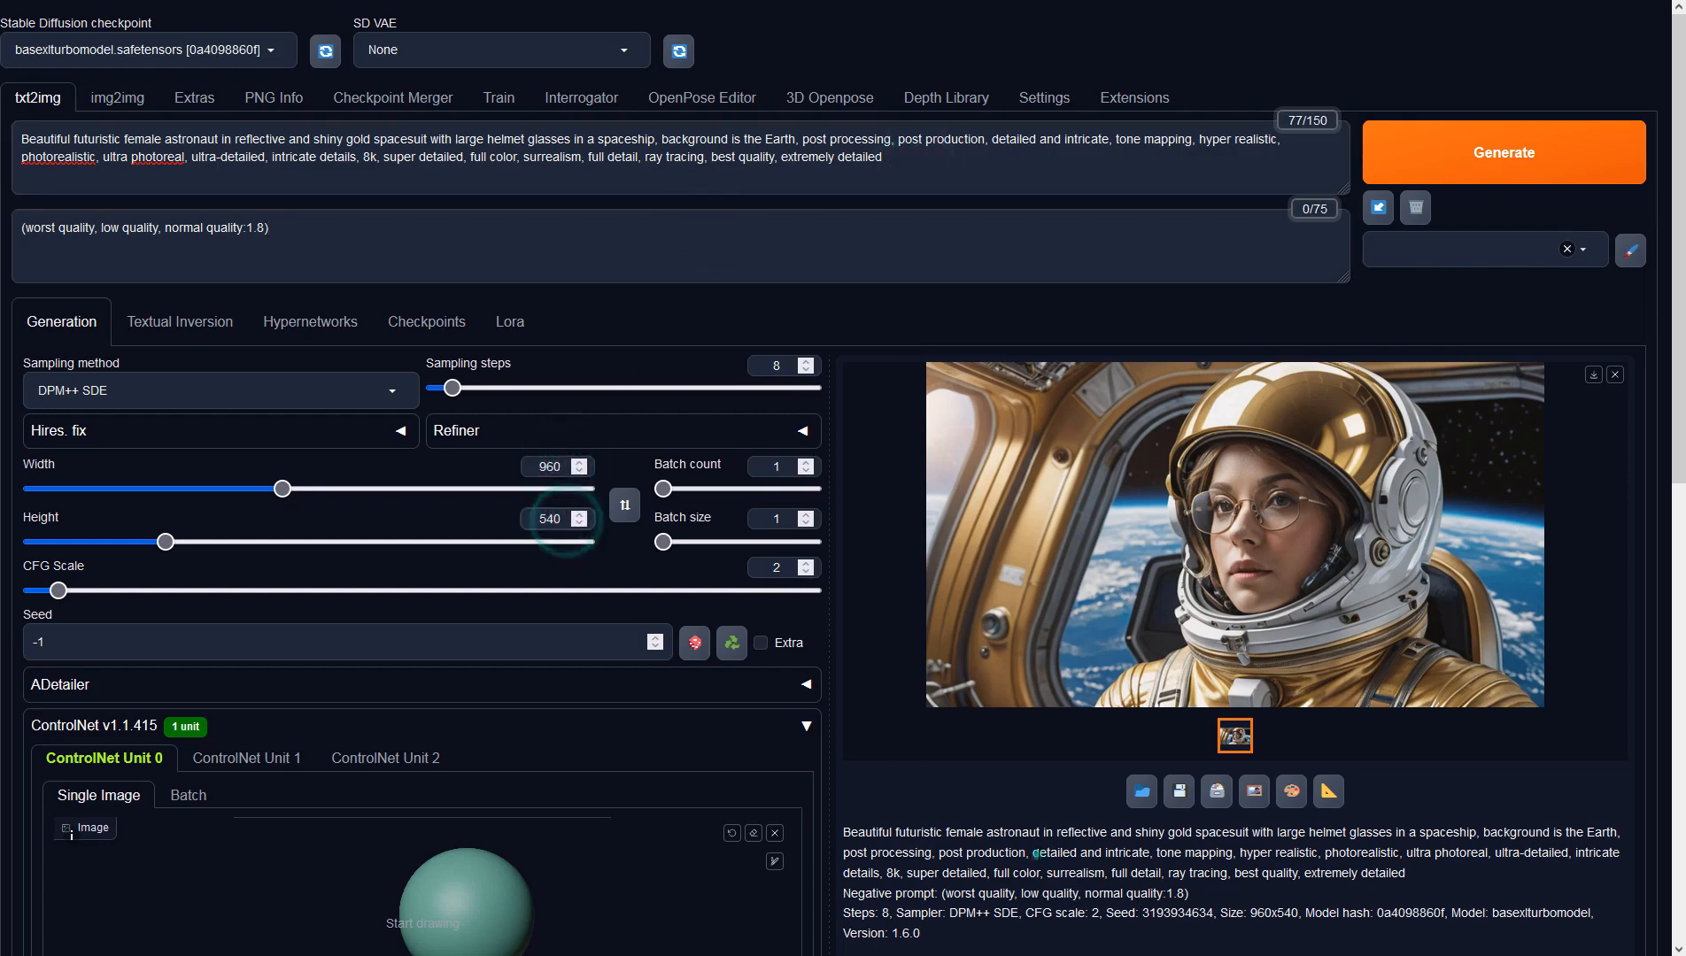
- In the Stable Diffusion web UI, set ControlNet Unit 0 to Depth with preprocessor none and model sai_xl_depth_256lora
scroll(1035, 854, down, 8)
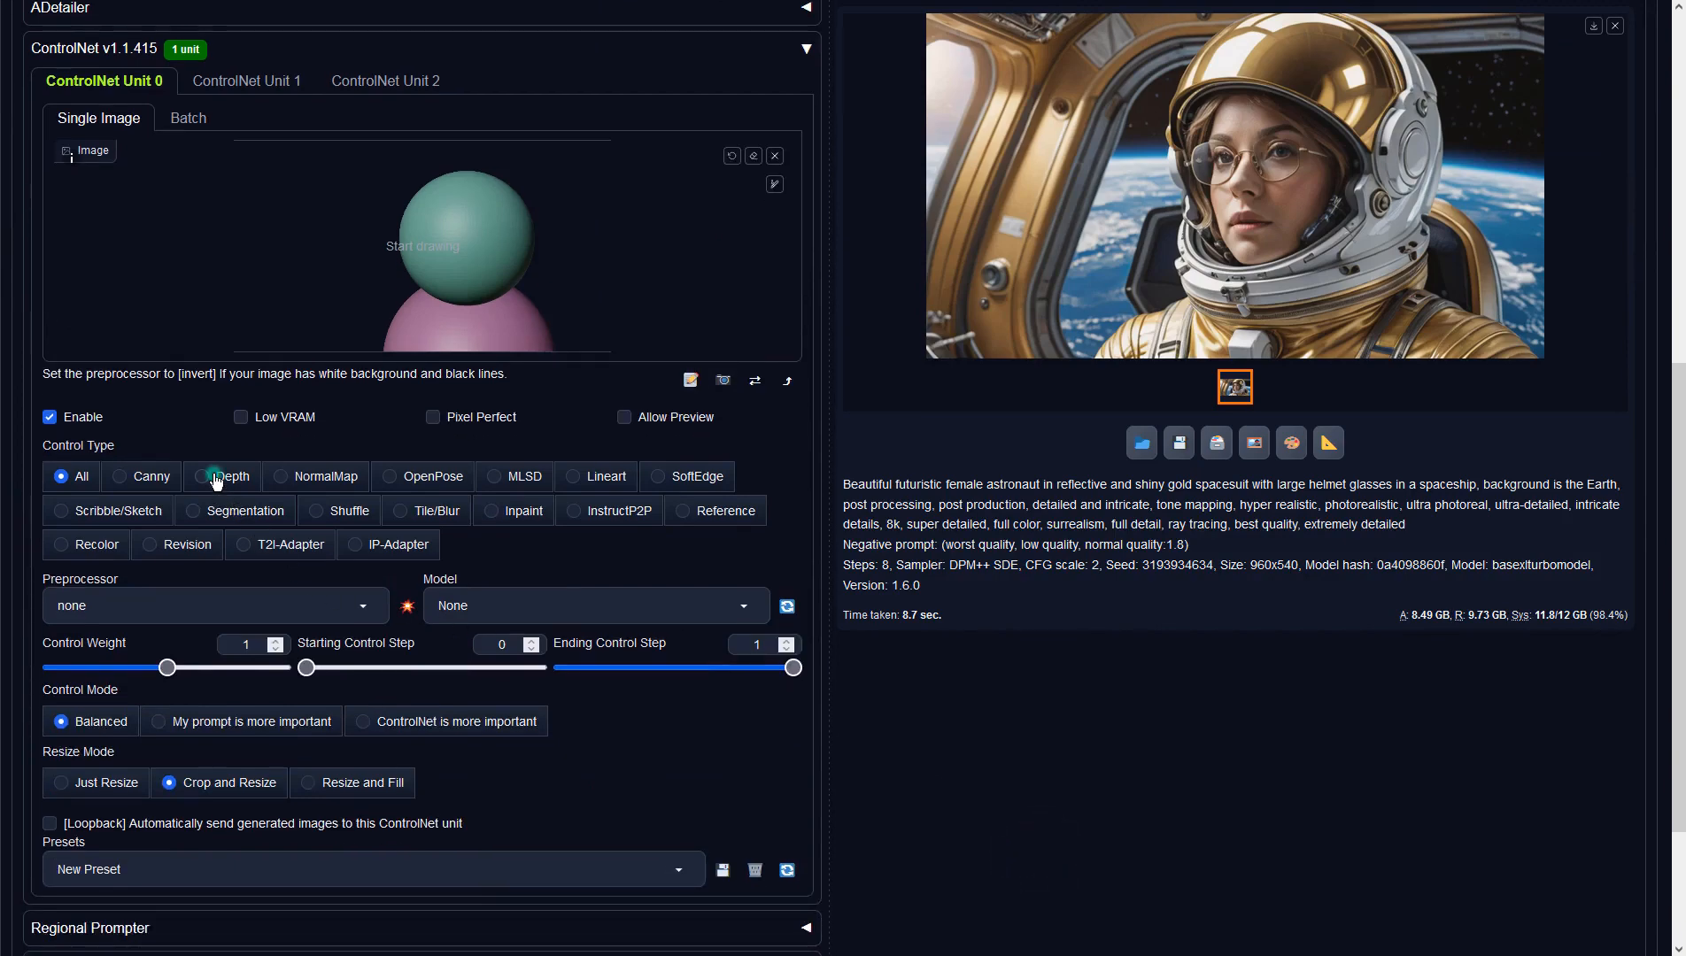
click(216, 478)
click(365, 606)
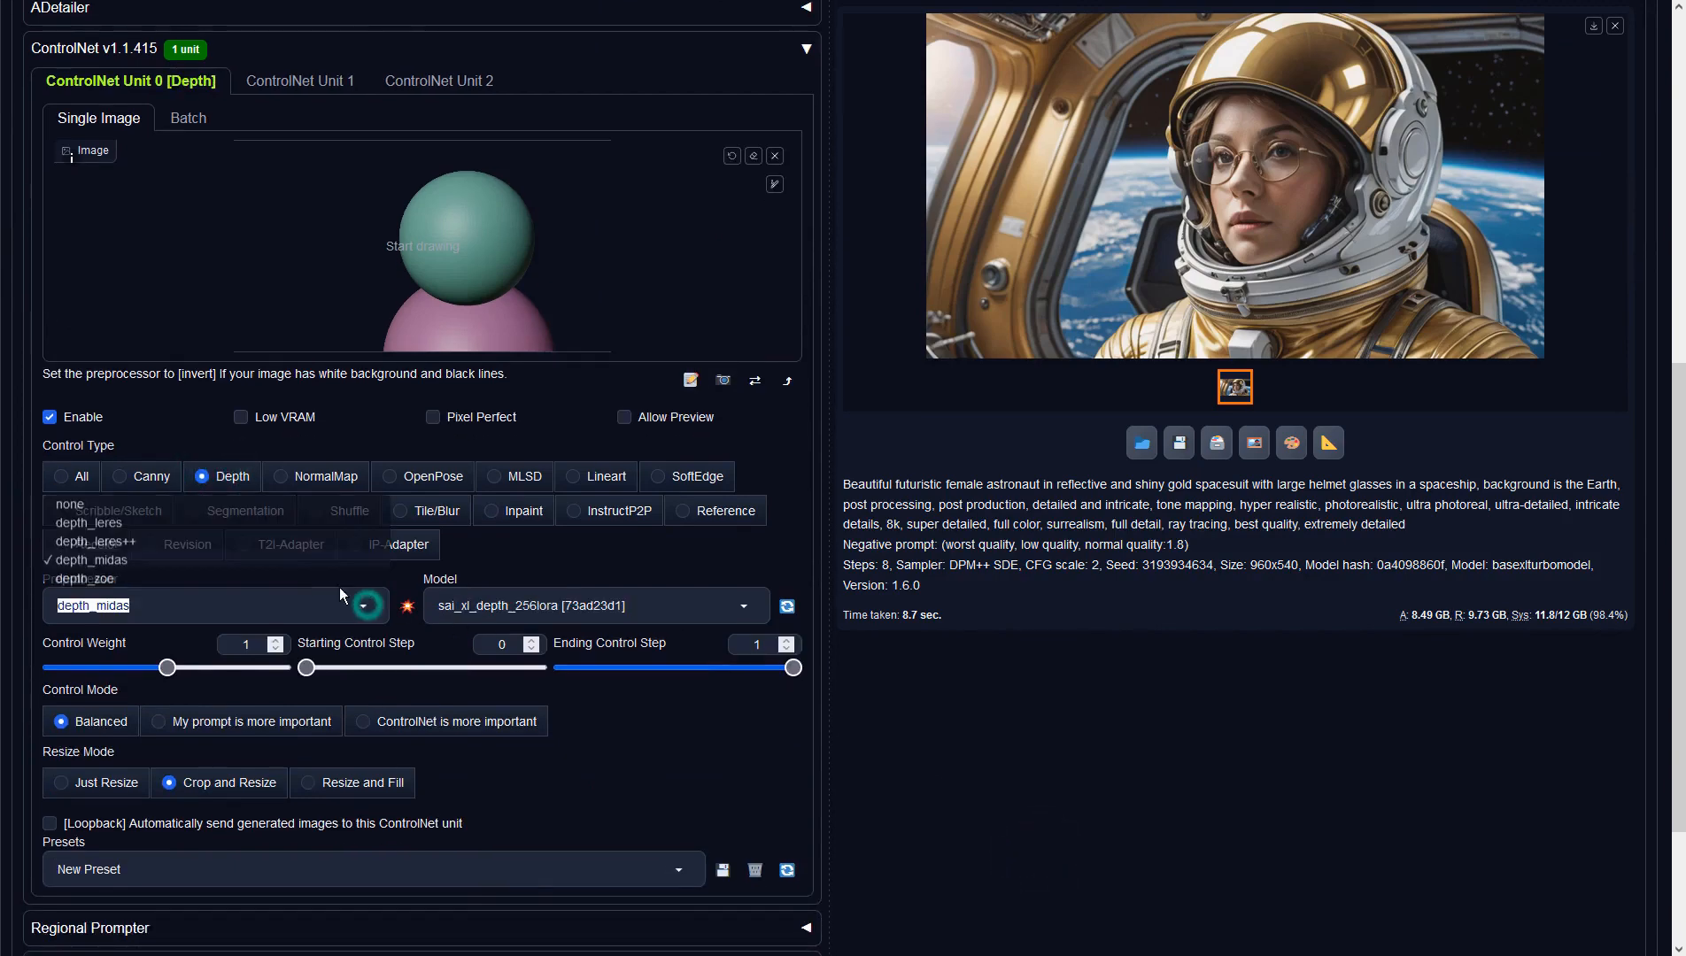
click(116, 503)
click(584, 595)
click(522, 580)
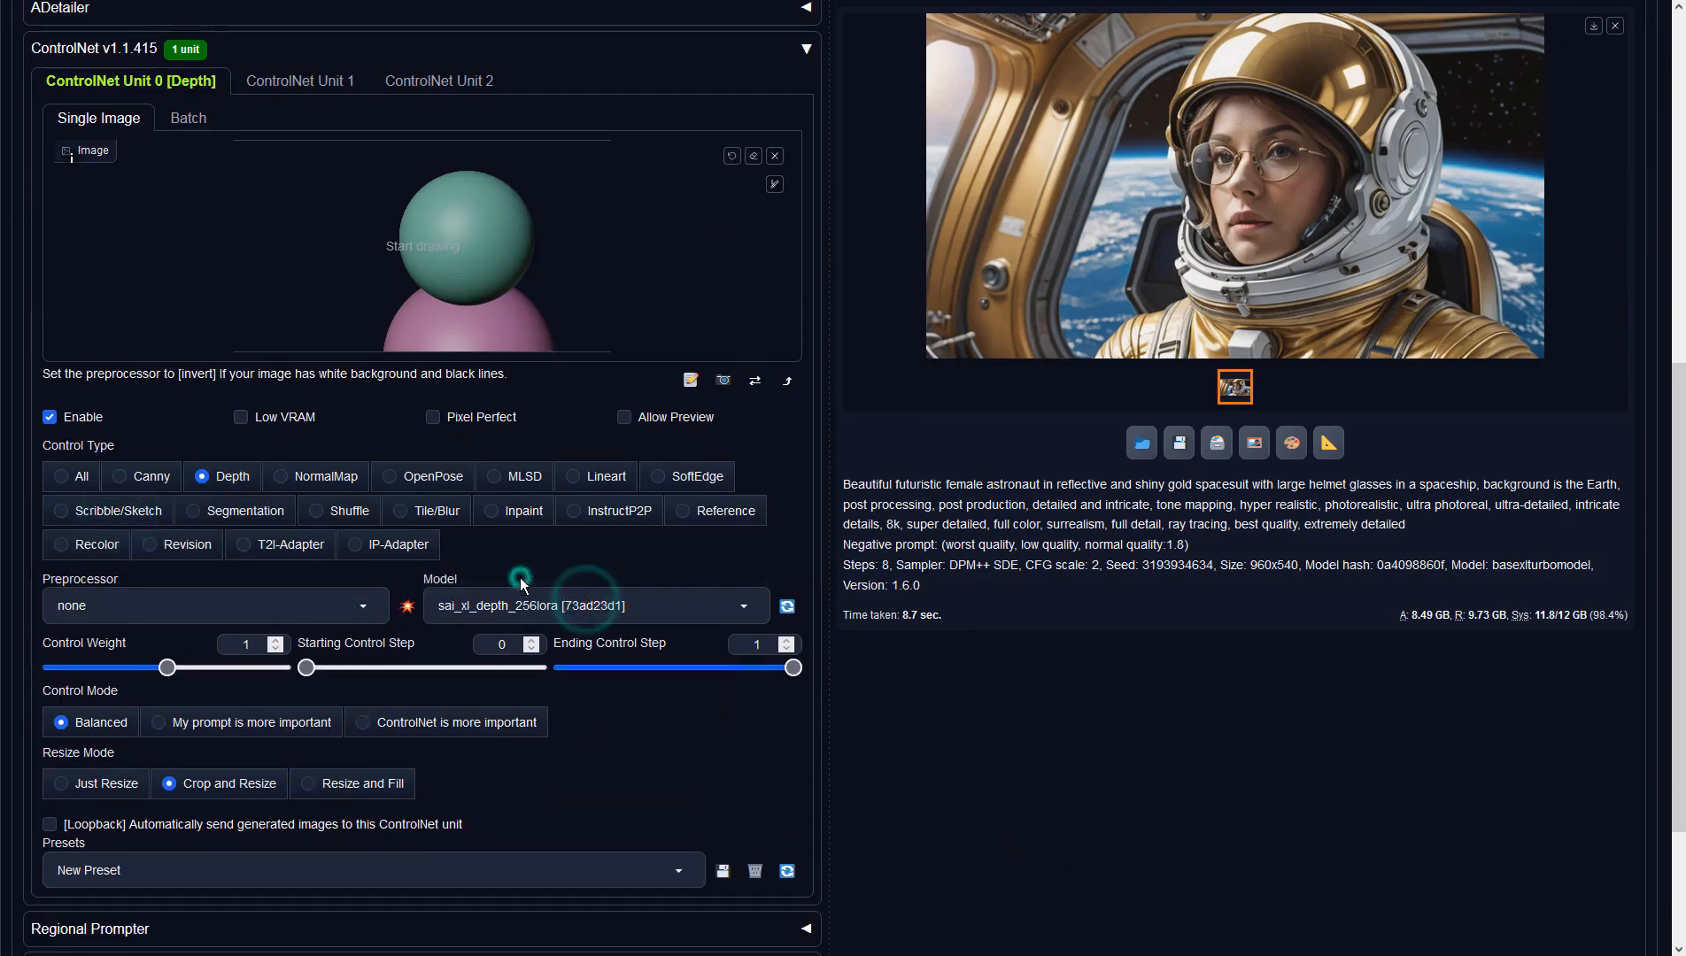
- Generate the astronaut image with the depth-guided ControlNet and inspect the result at full size
scroll(950, 553, up, 8)
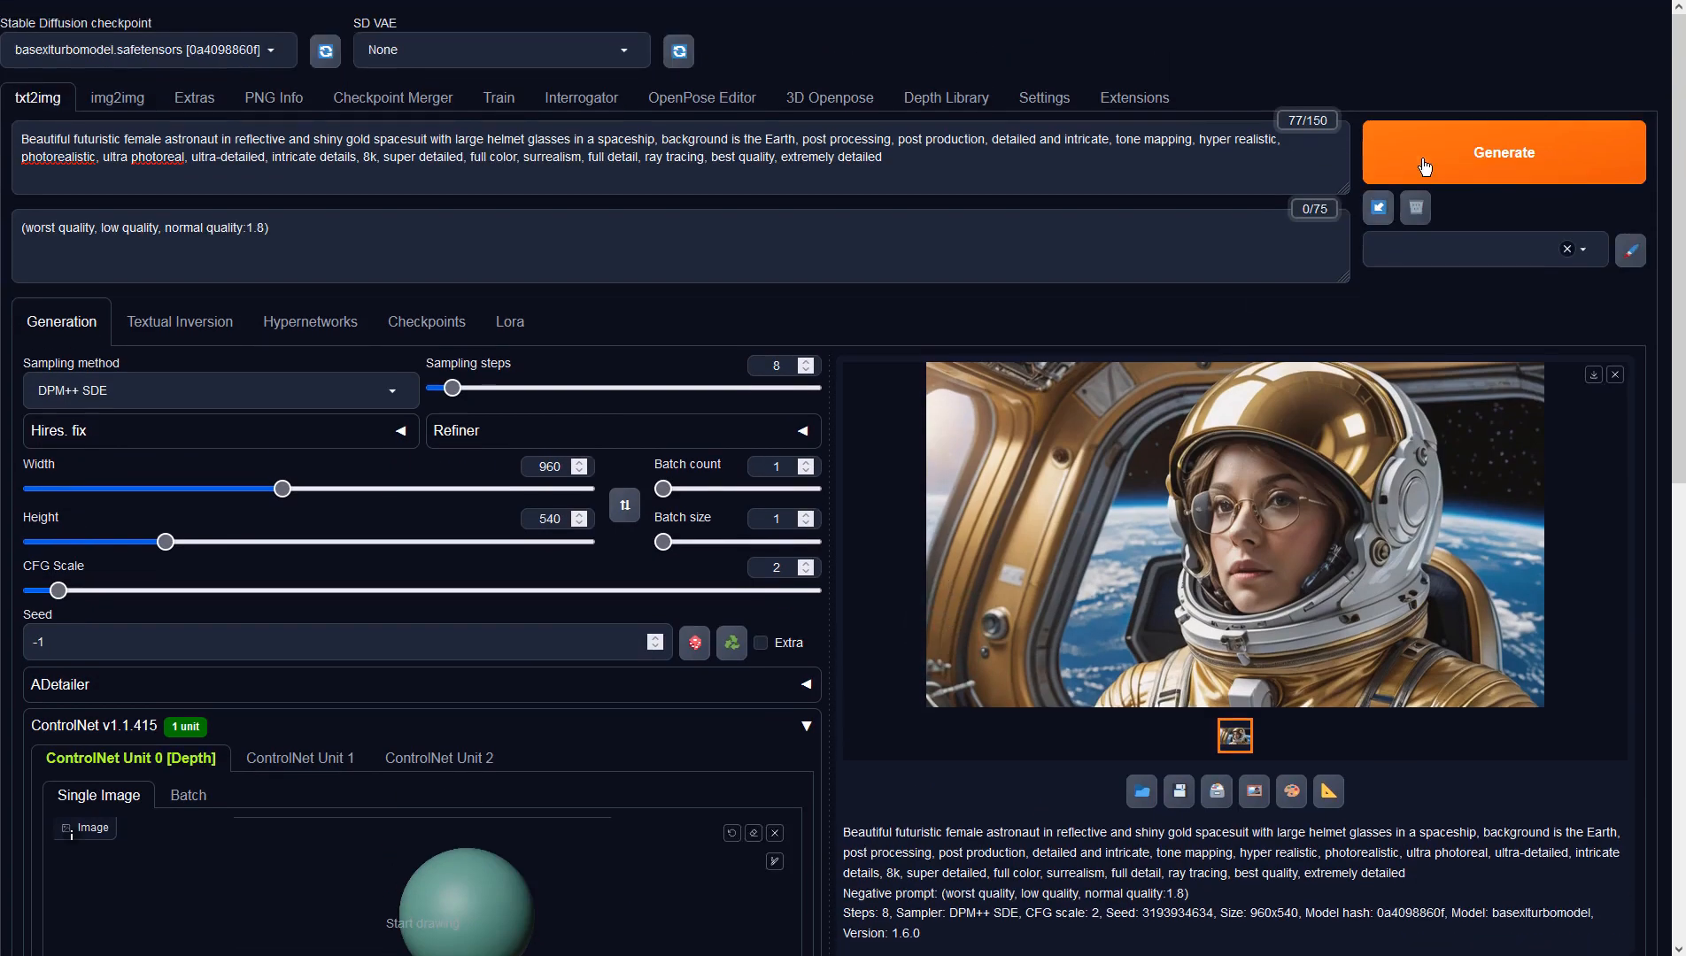
click(1425, 165)
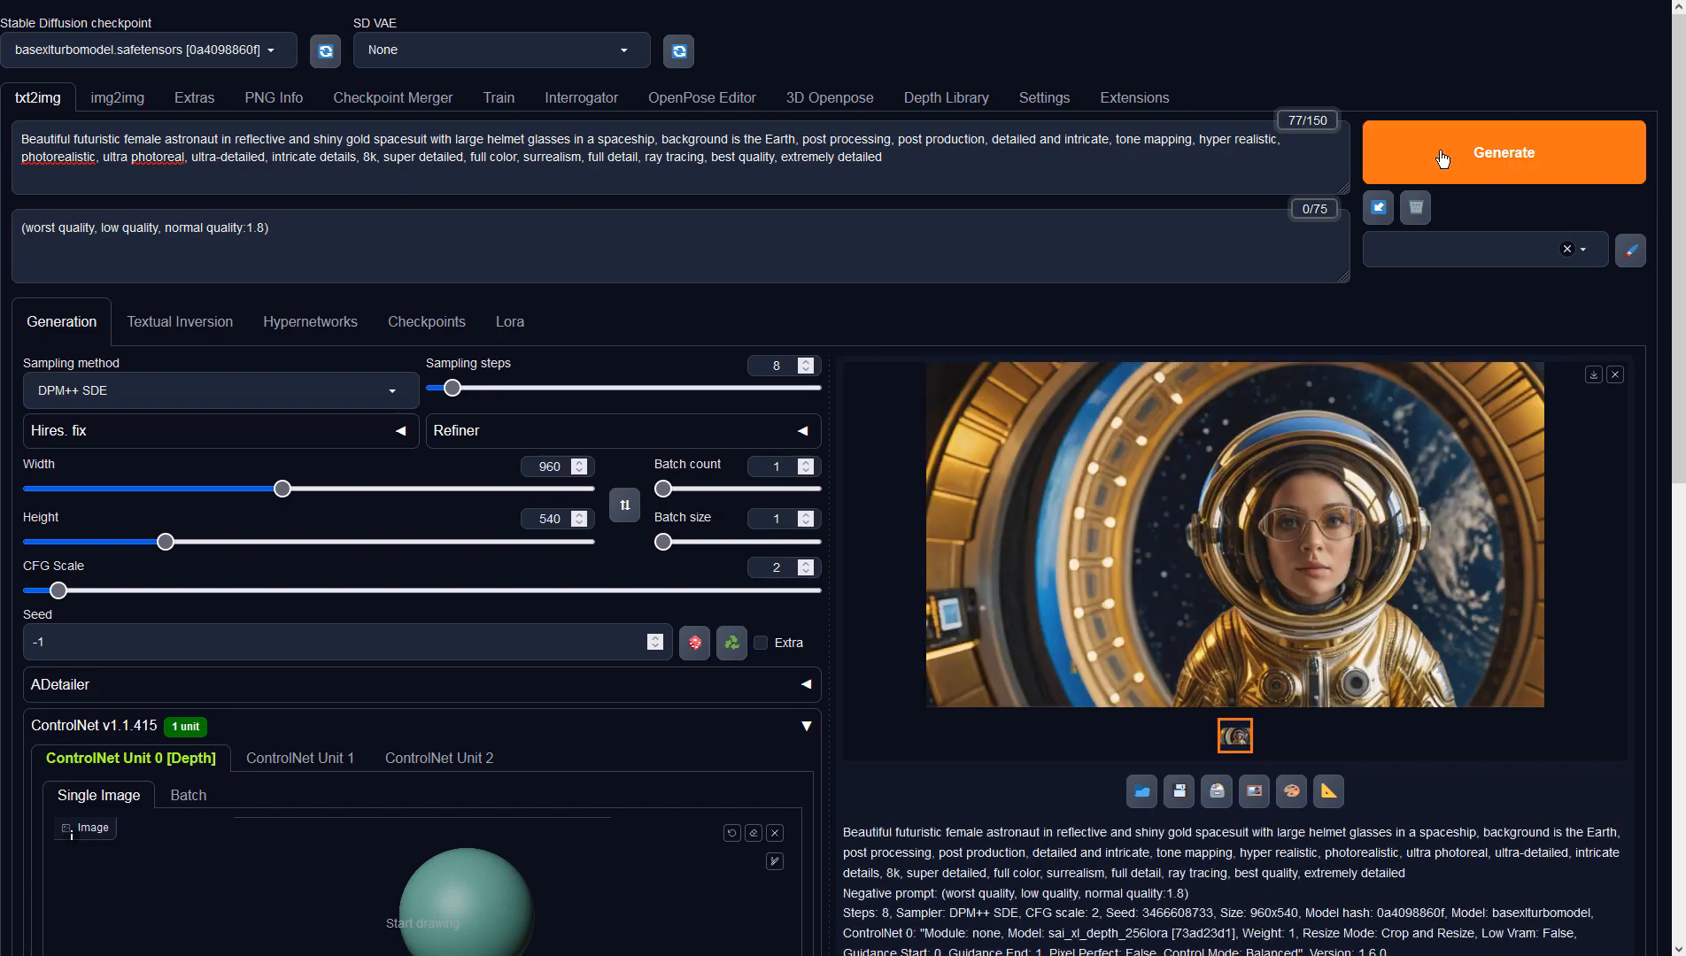
click(1409, 398)
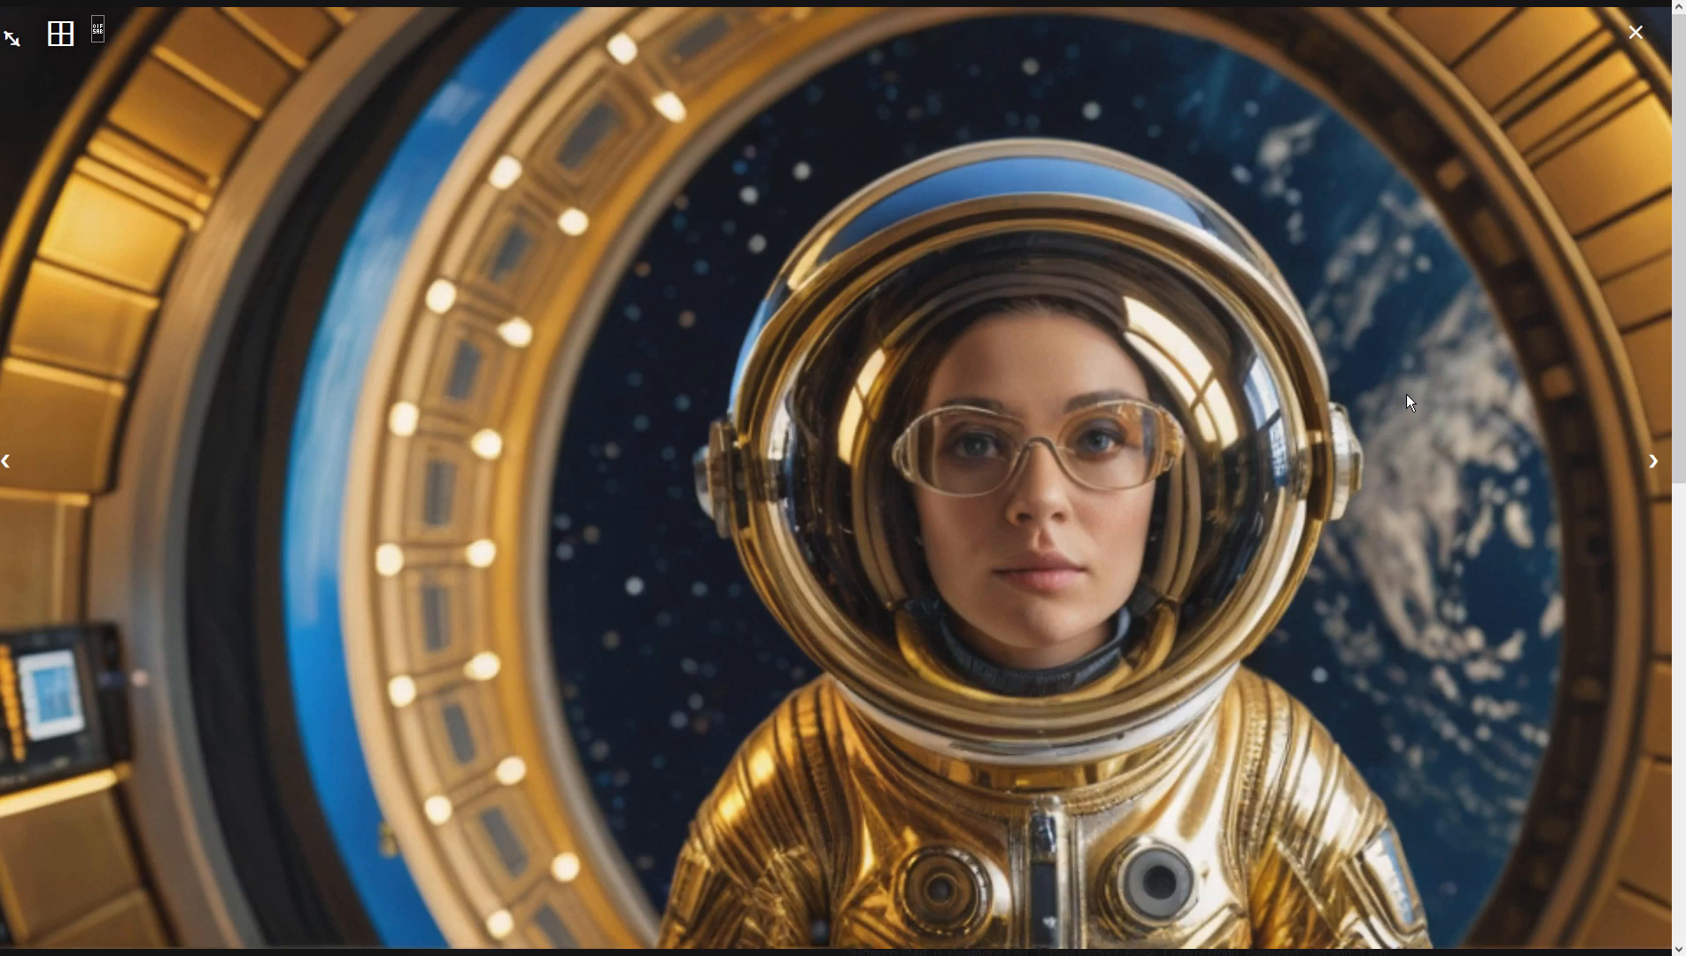
click(1408, 395)
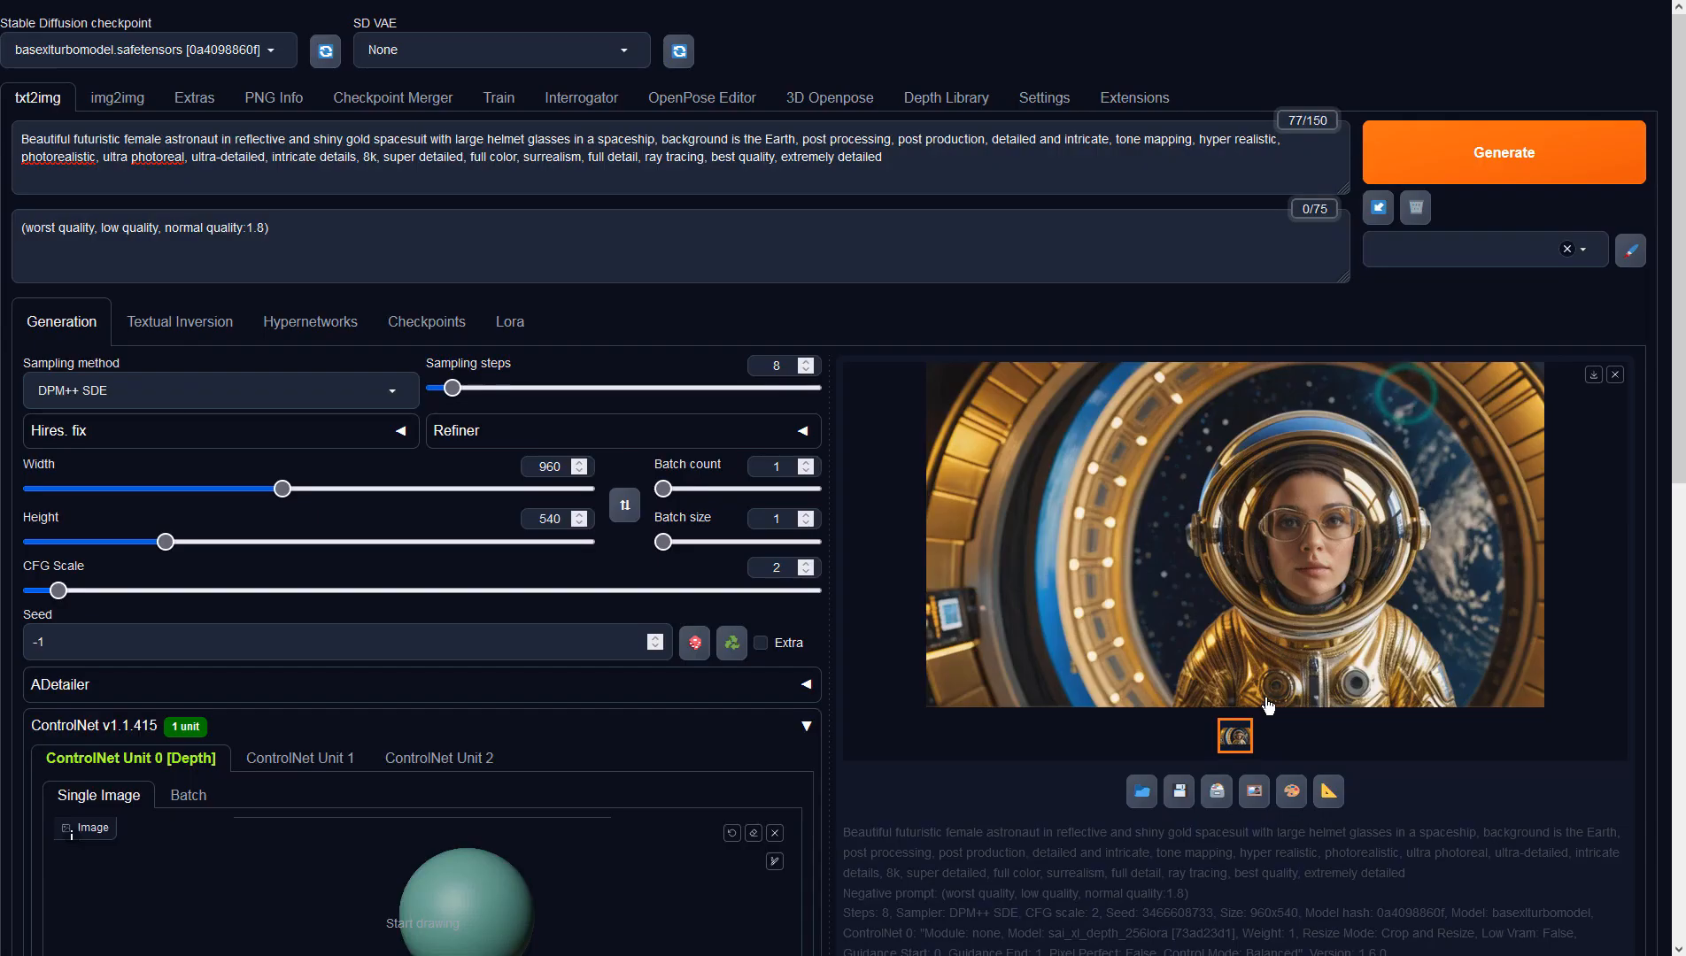
- Send the generated astronaut image to img2img and set the sampling method to DPM++ SDE
click(1249, 788)
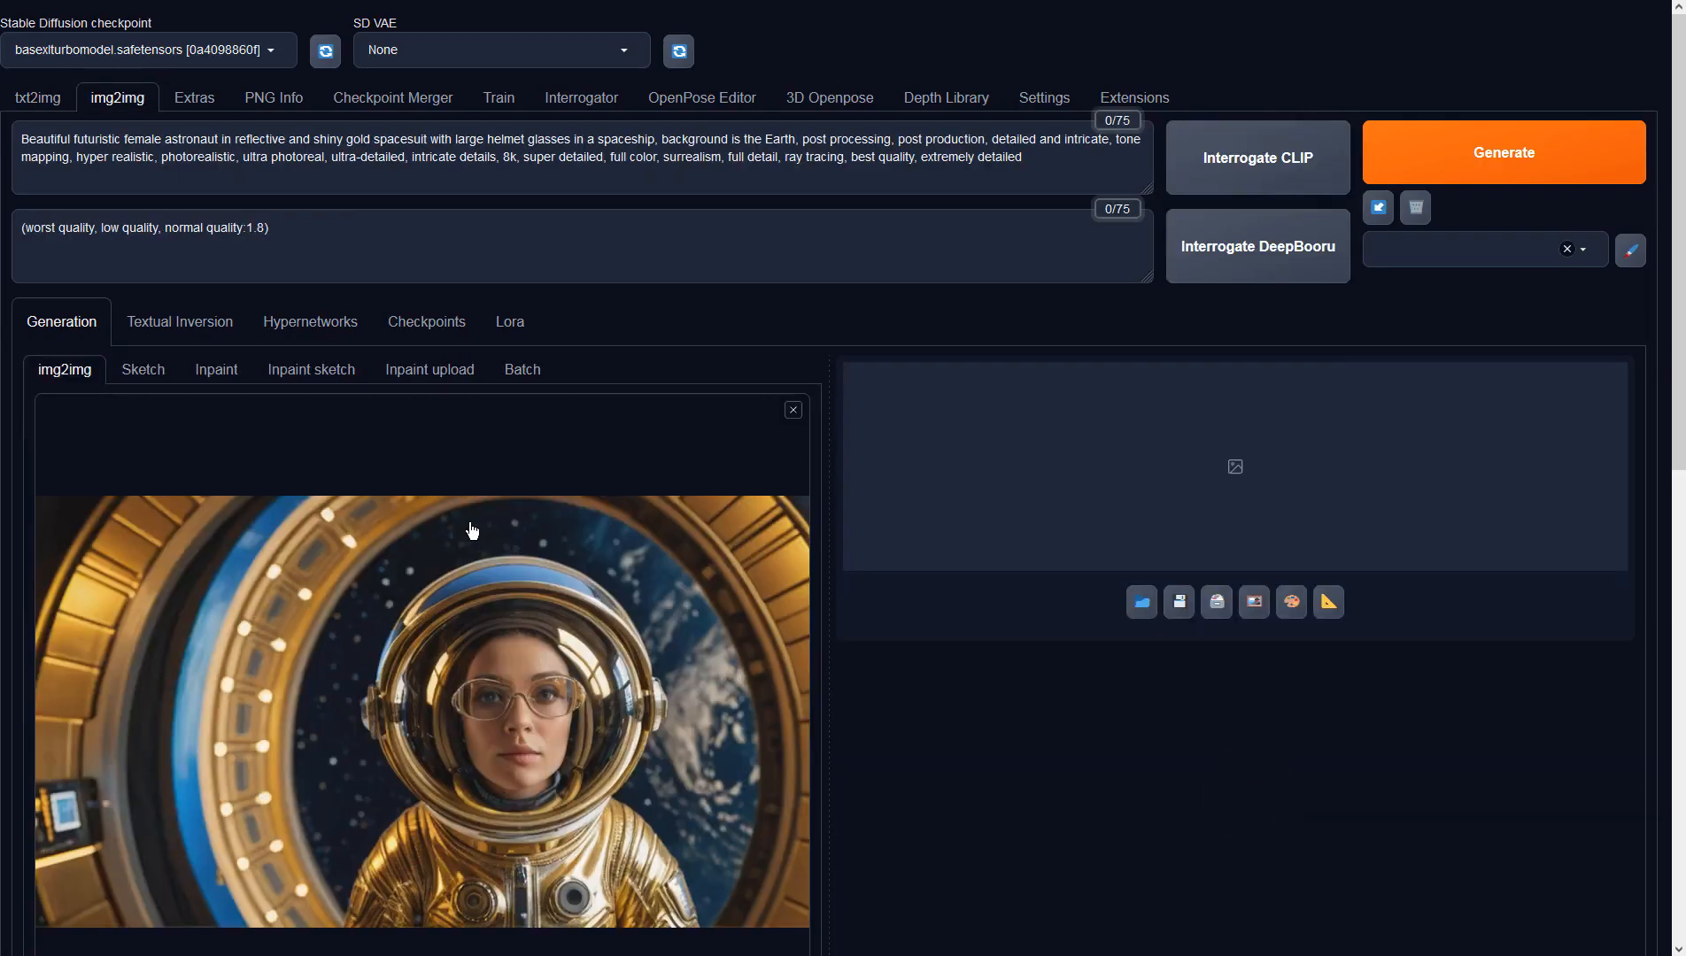
scroll(455, 530, down, 5)
click(172, 660)
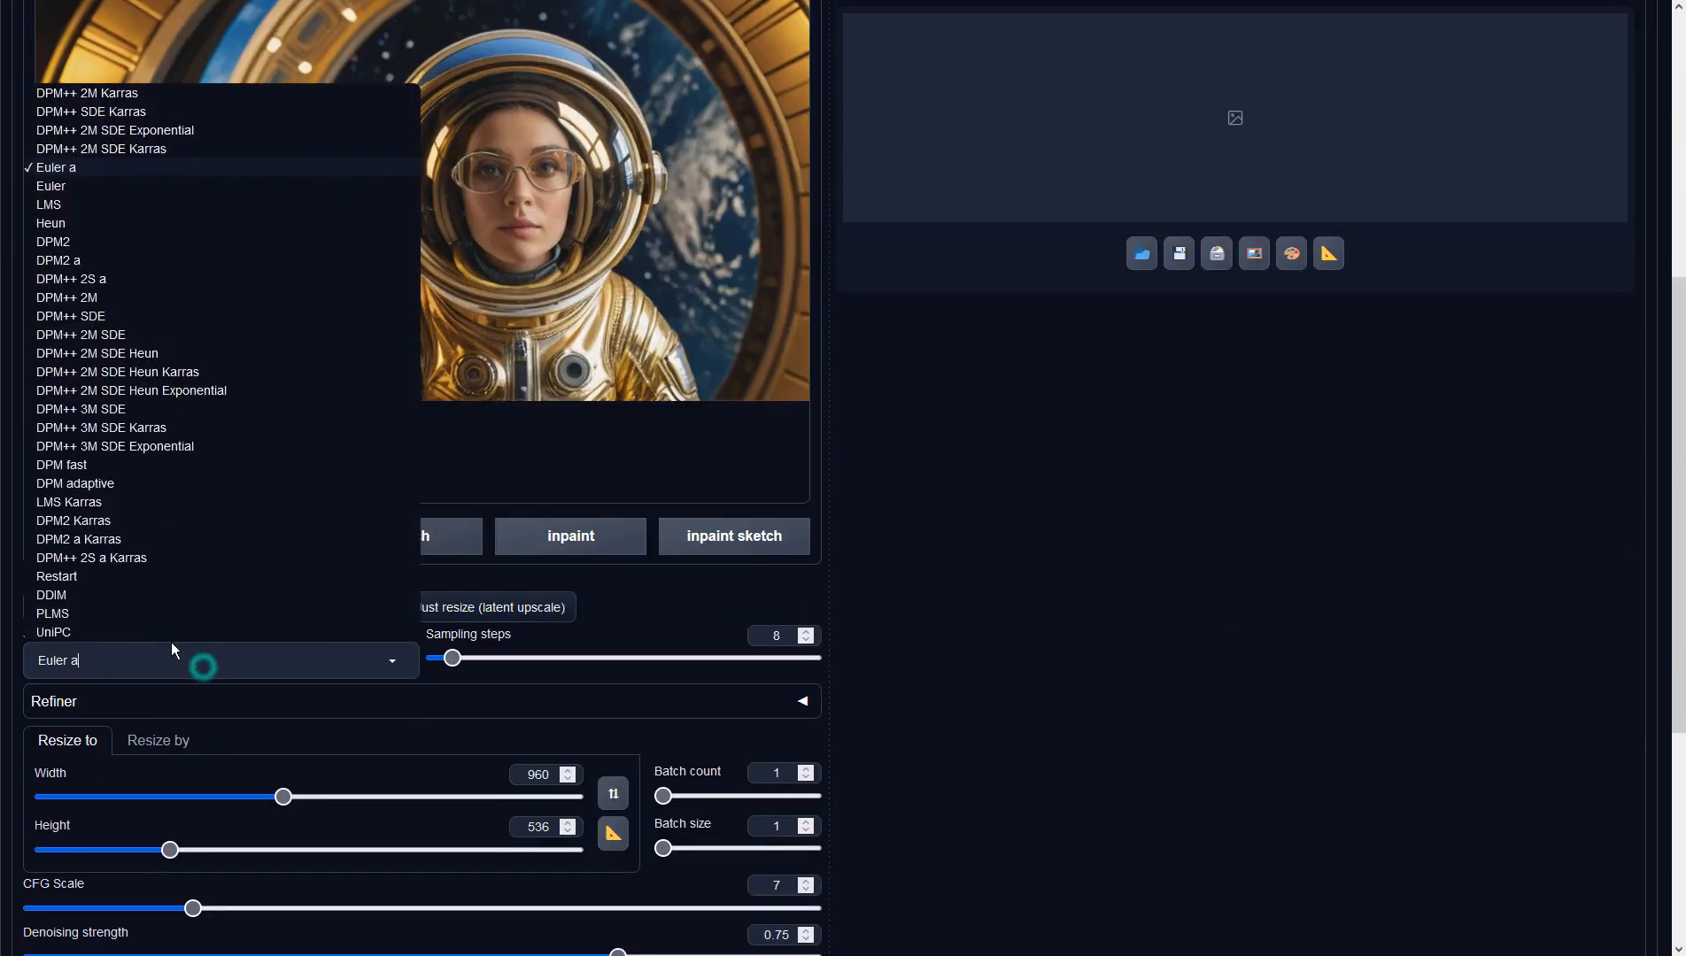
click(95, 328)
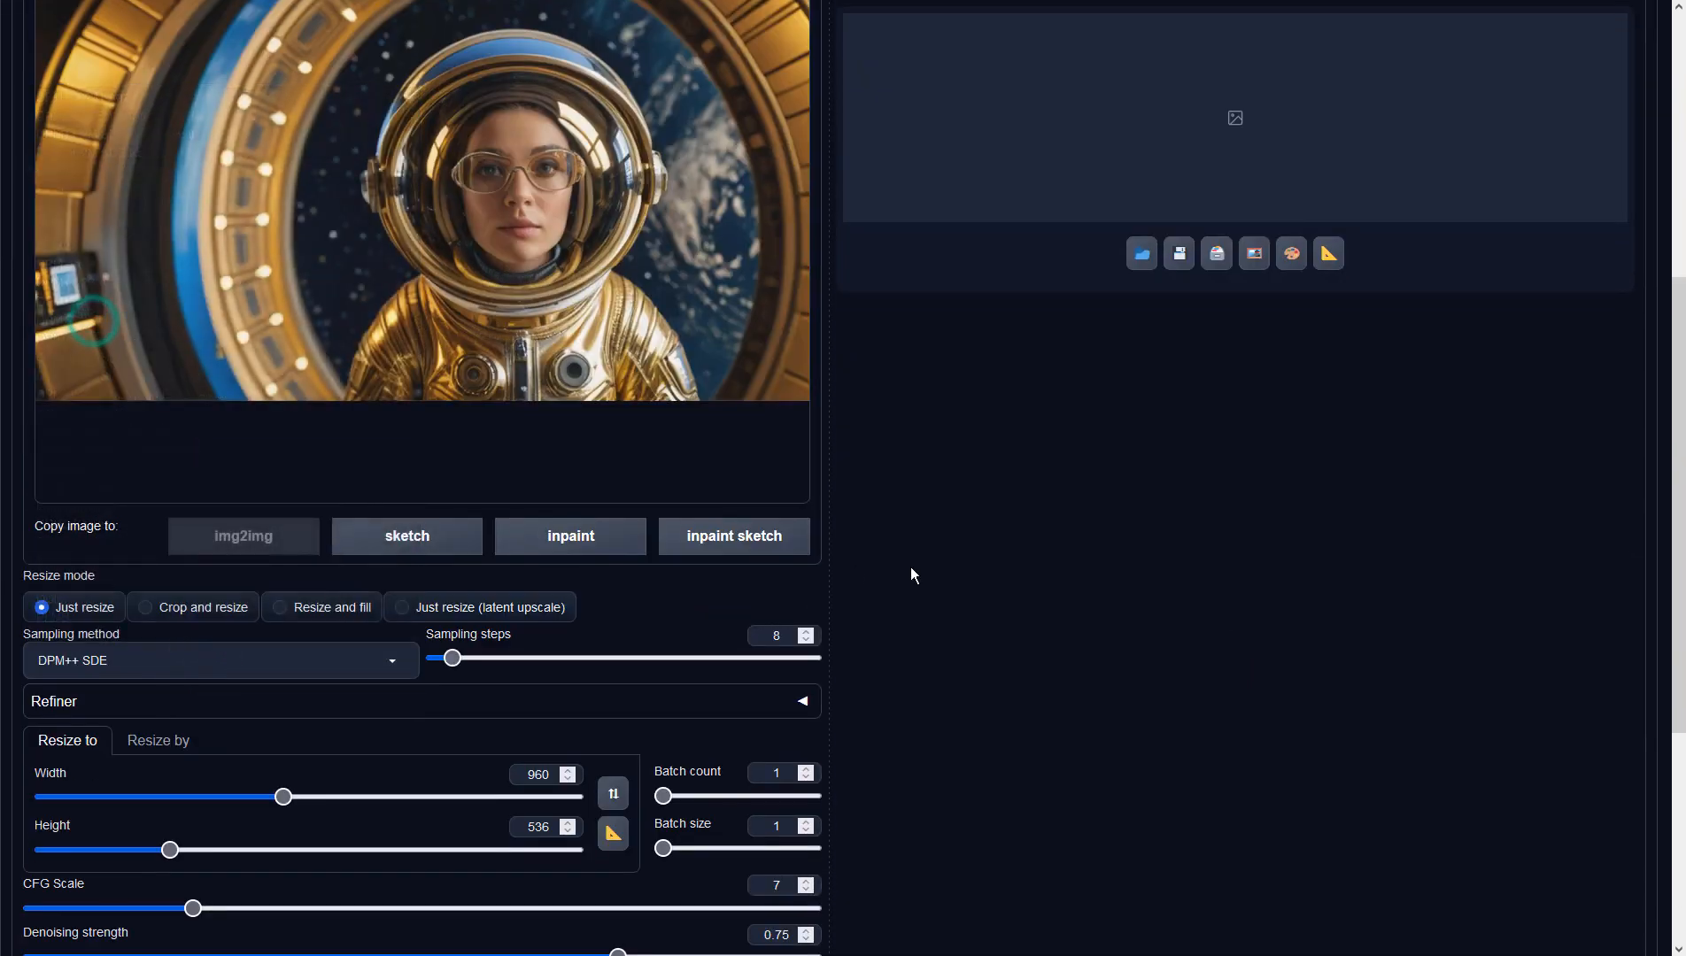
click(965, 572)
- Set the img2img CFG scale to 2
scroll(965, 572, down, 1)
click(777, 809)
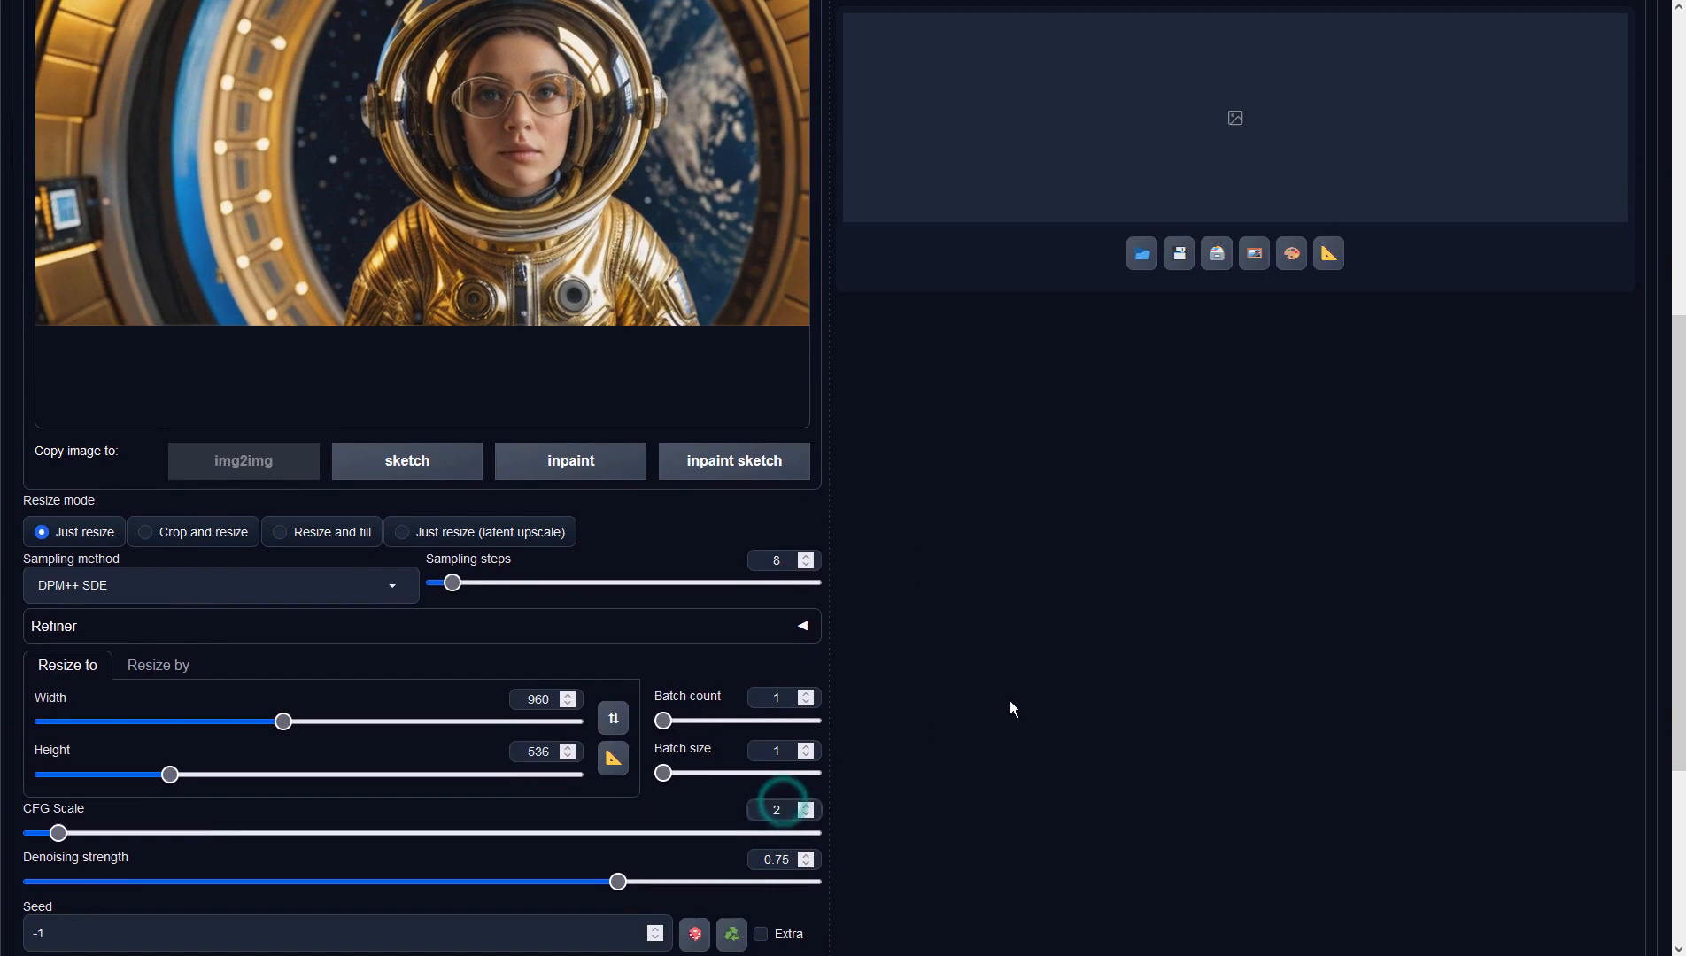
click(1032, 697)
- Generate an img2img variation of the astronaut image and inspect it at full size
scroll(1032, 697, up, 7)
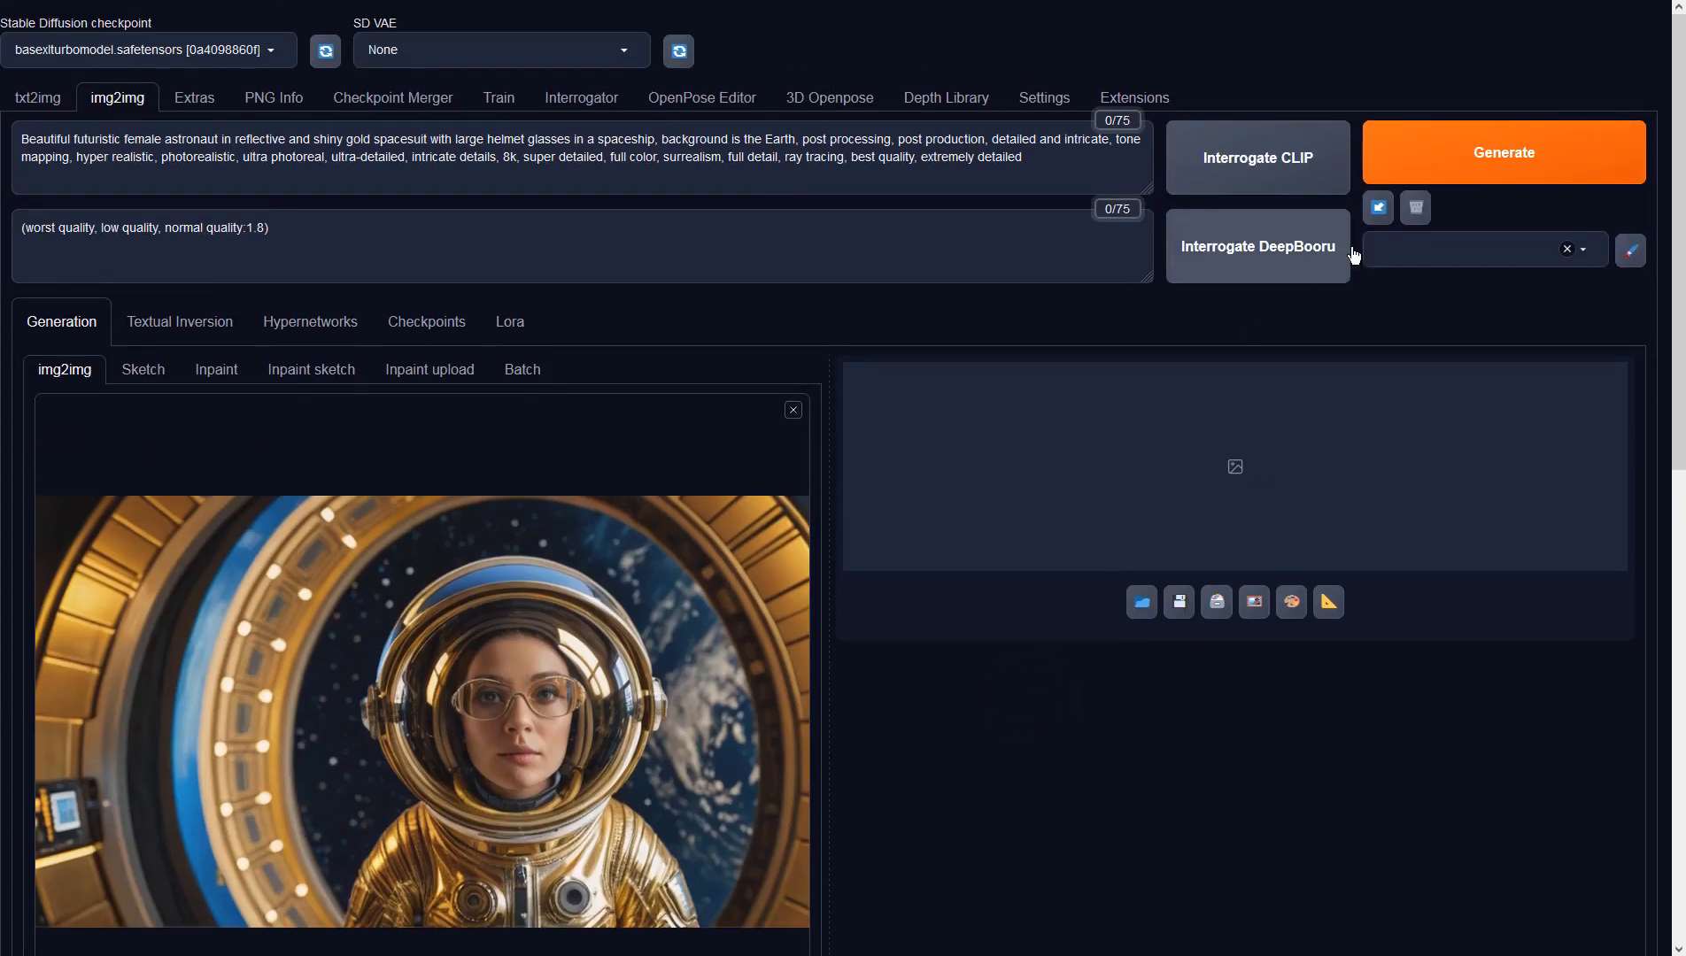
click(1429, 177)
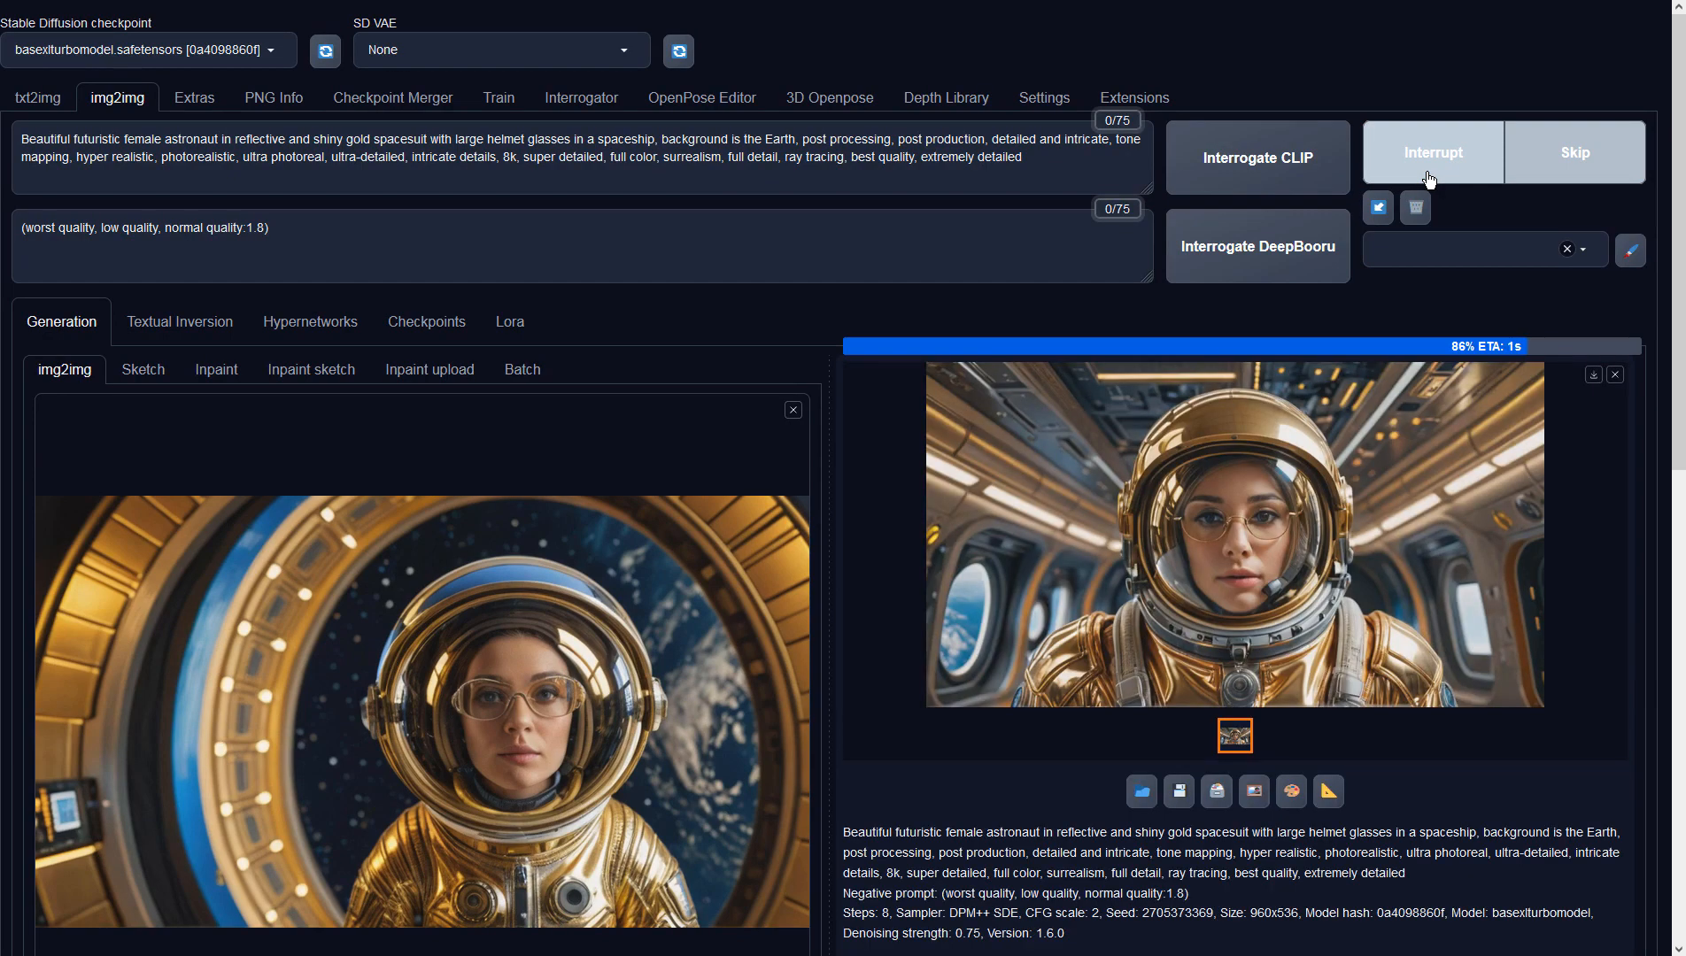
click(1417, 444)
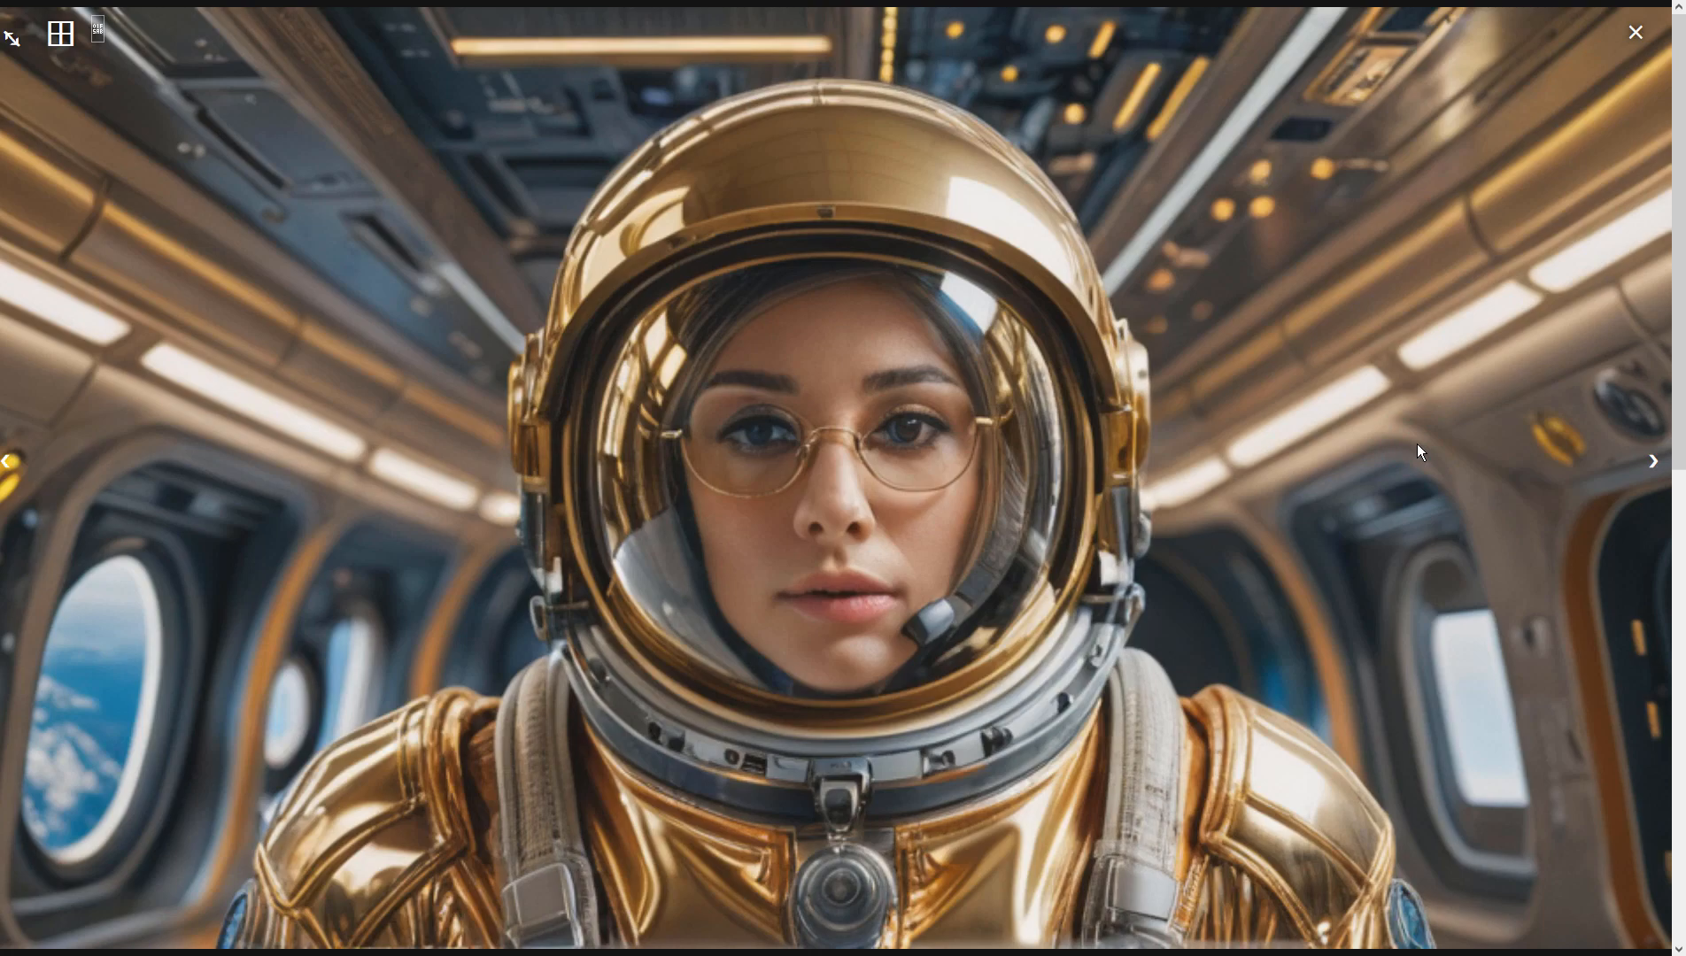
click(1418, 443)
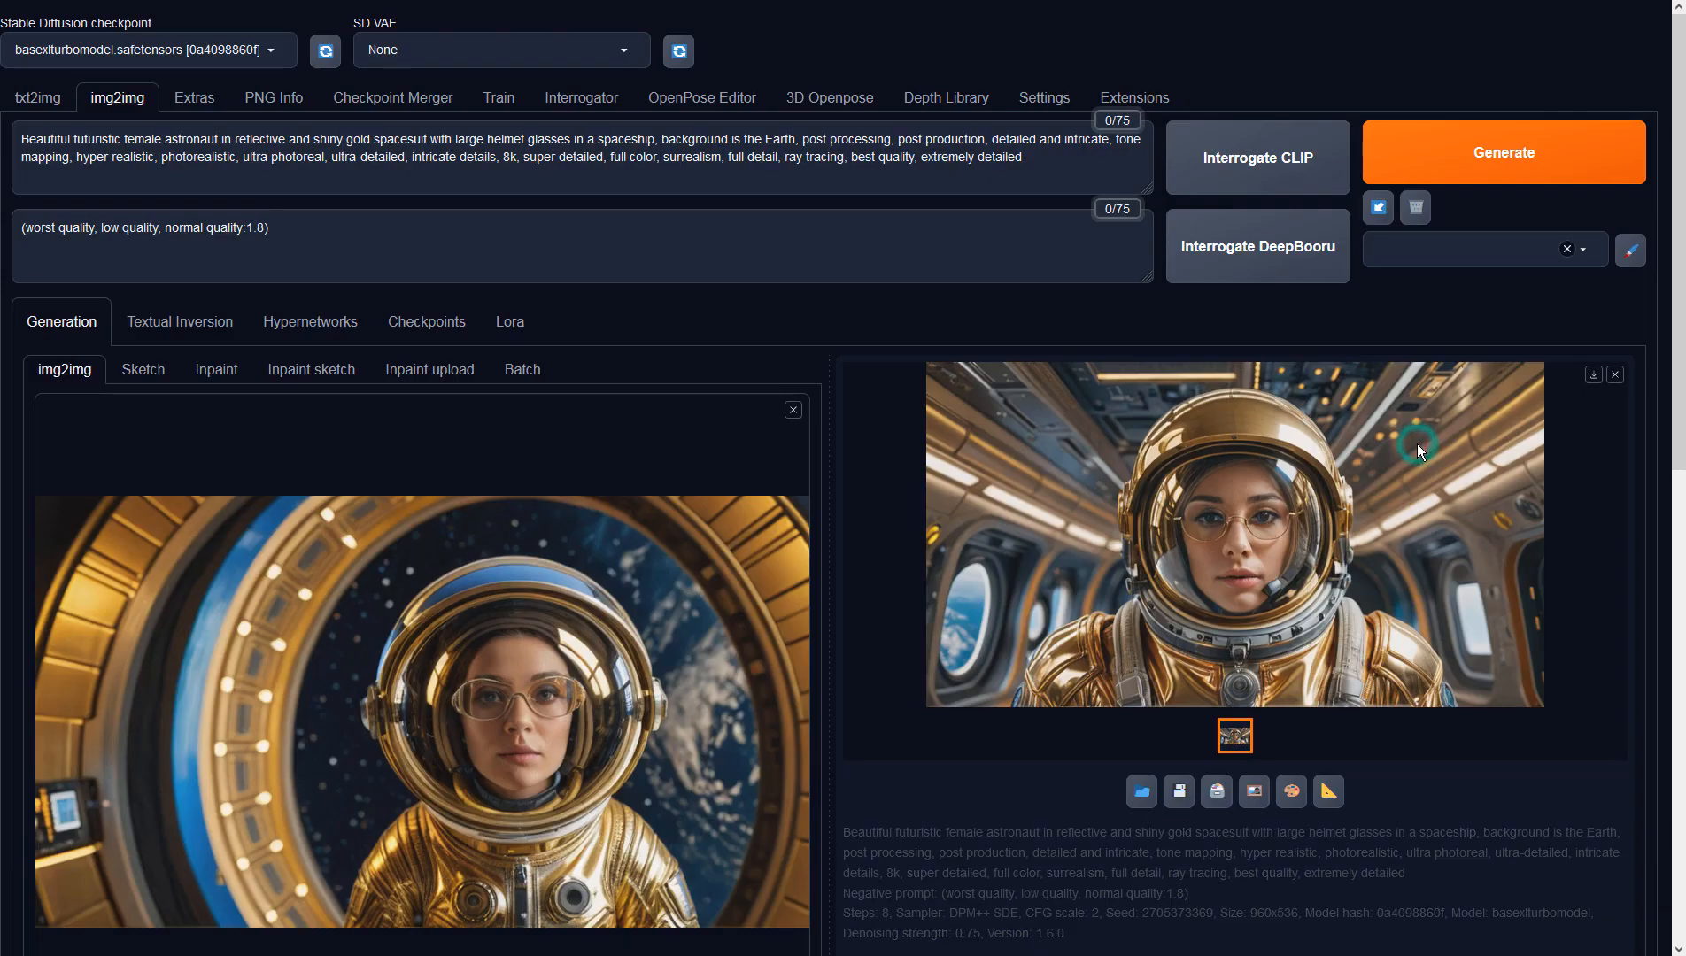
- Send the new variation back as the img2img source, generate another version and view it full size
click(1251, 792)
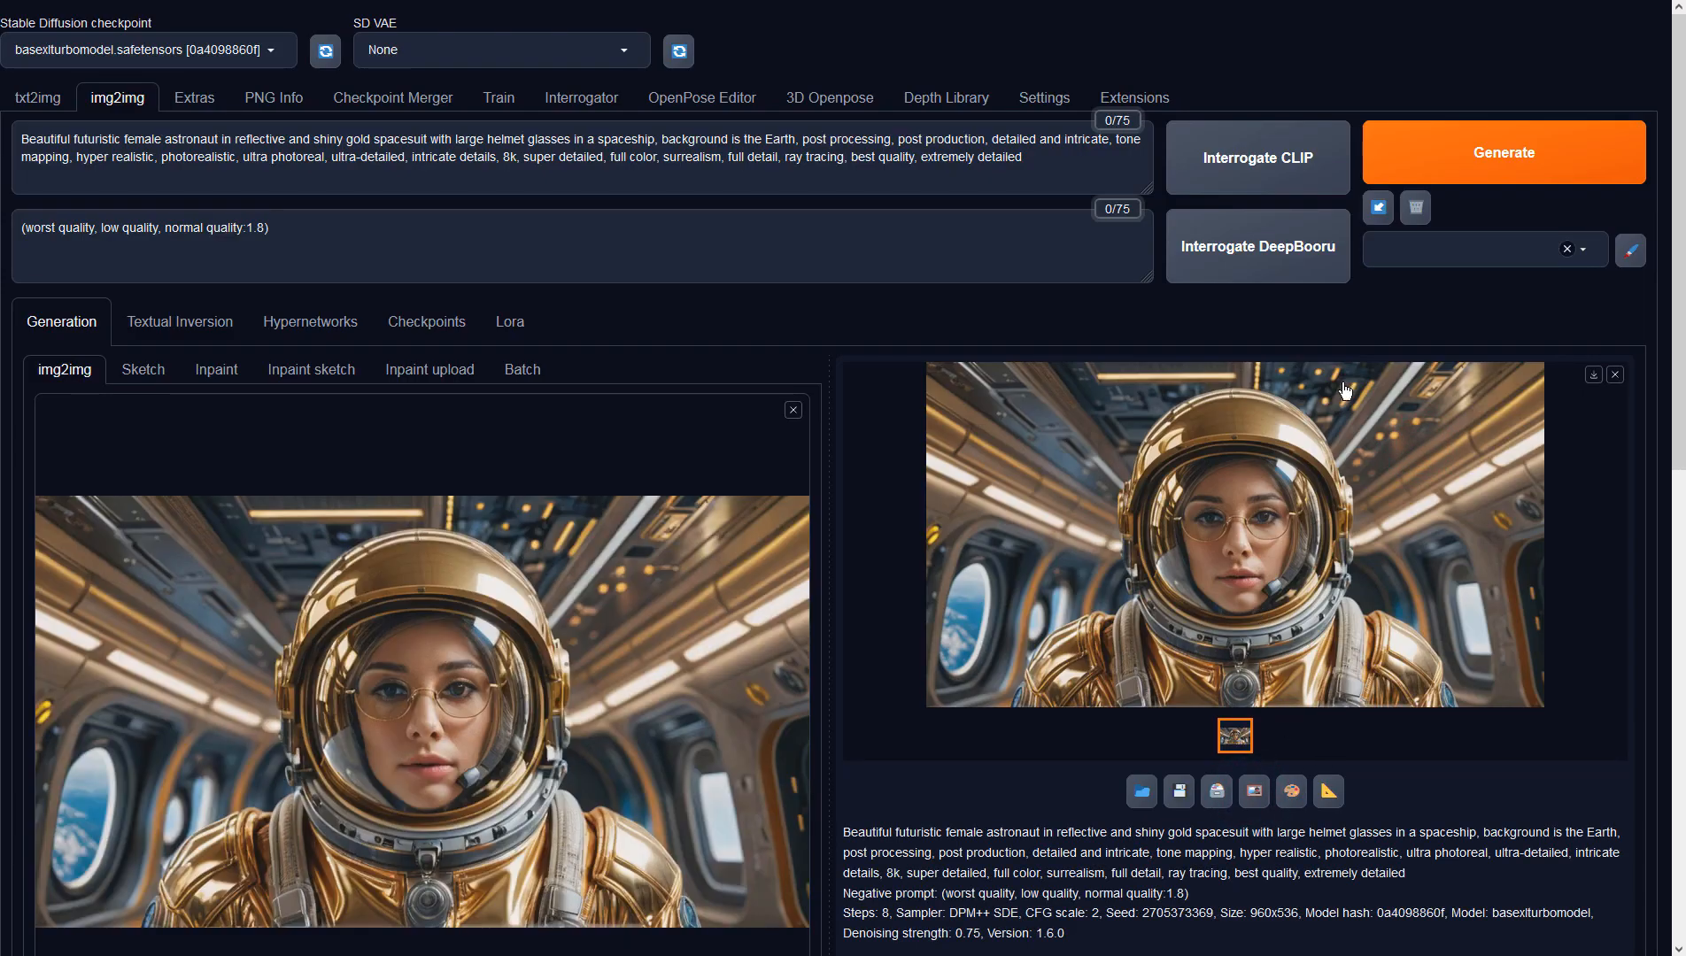
click(1491, 189)
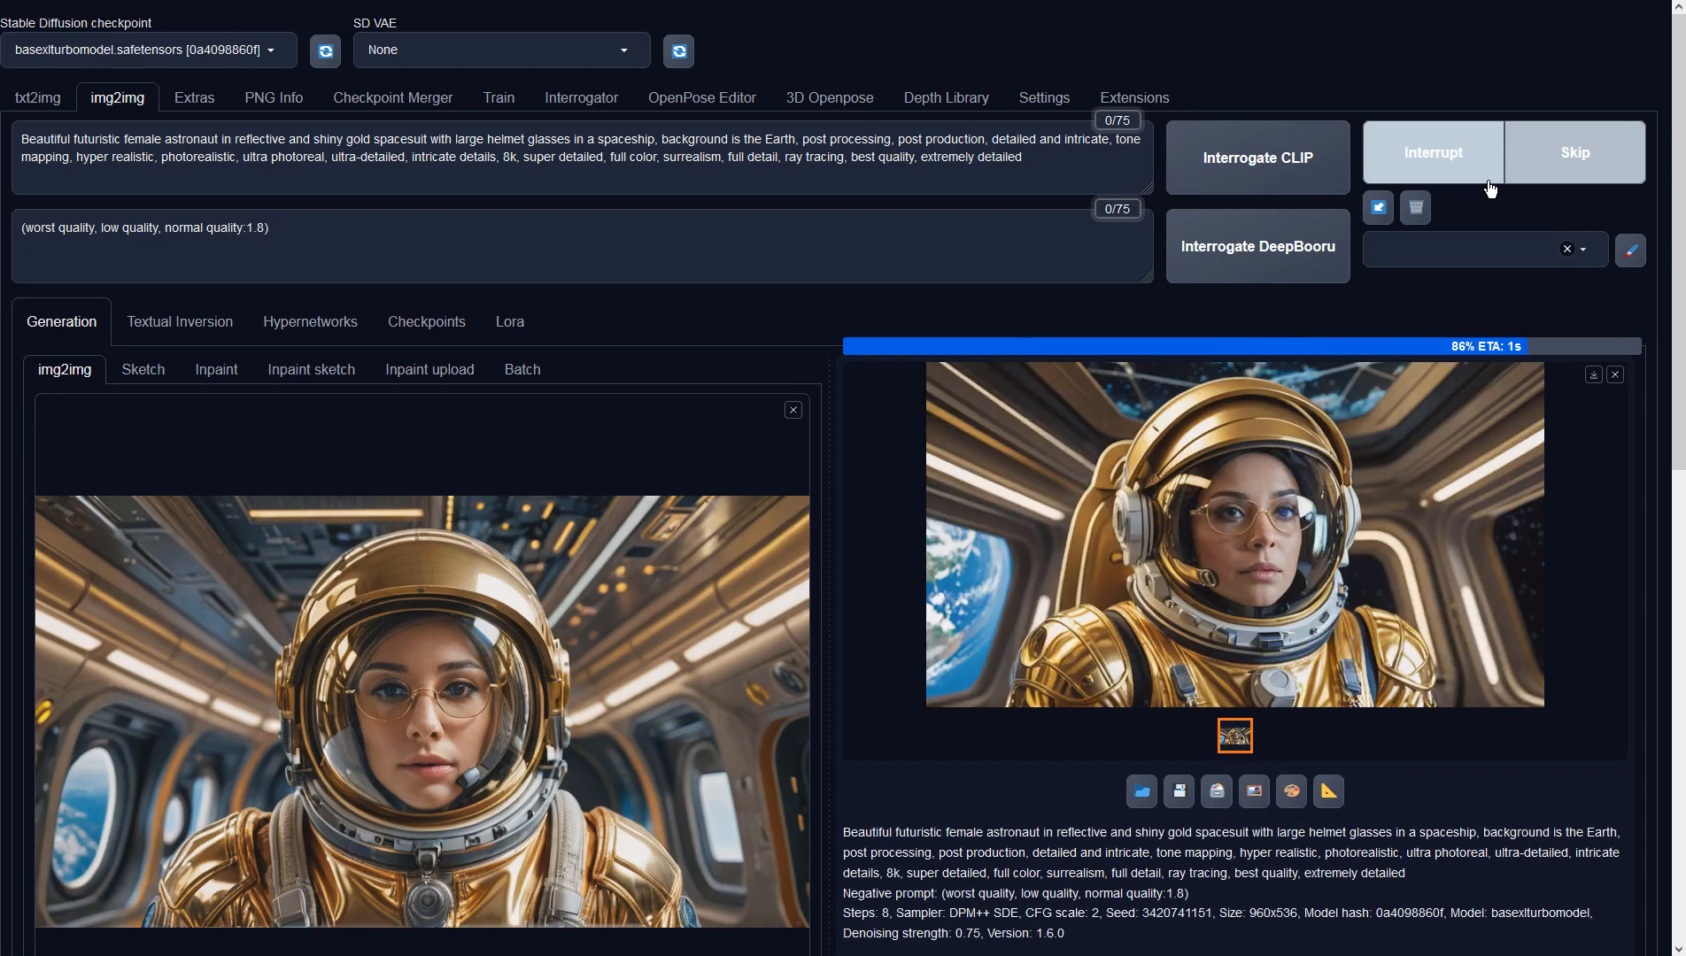
click(1436, 474)
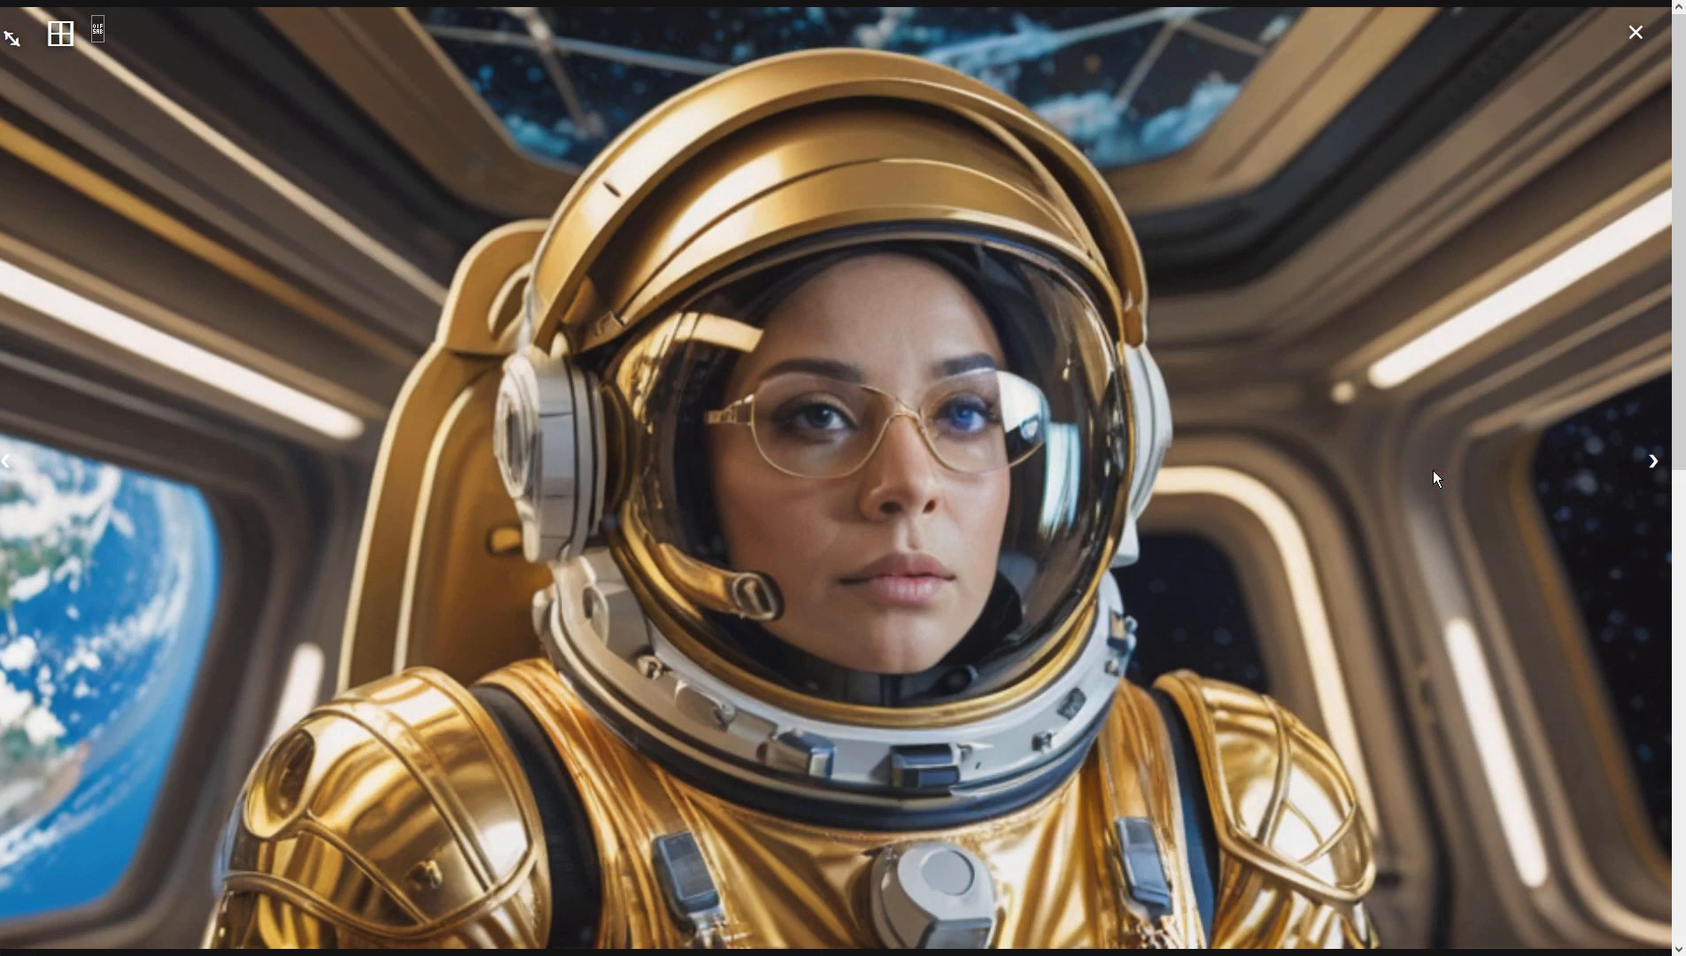
- Generate another img2img variation of the gold-suited astronaut from the same source and inspect it at full size
click(1433, 470)
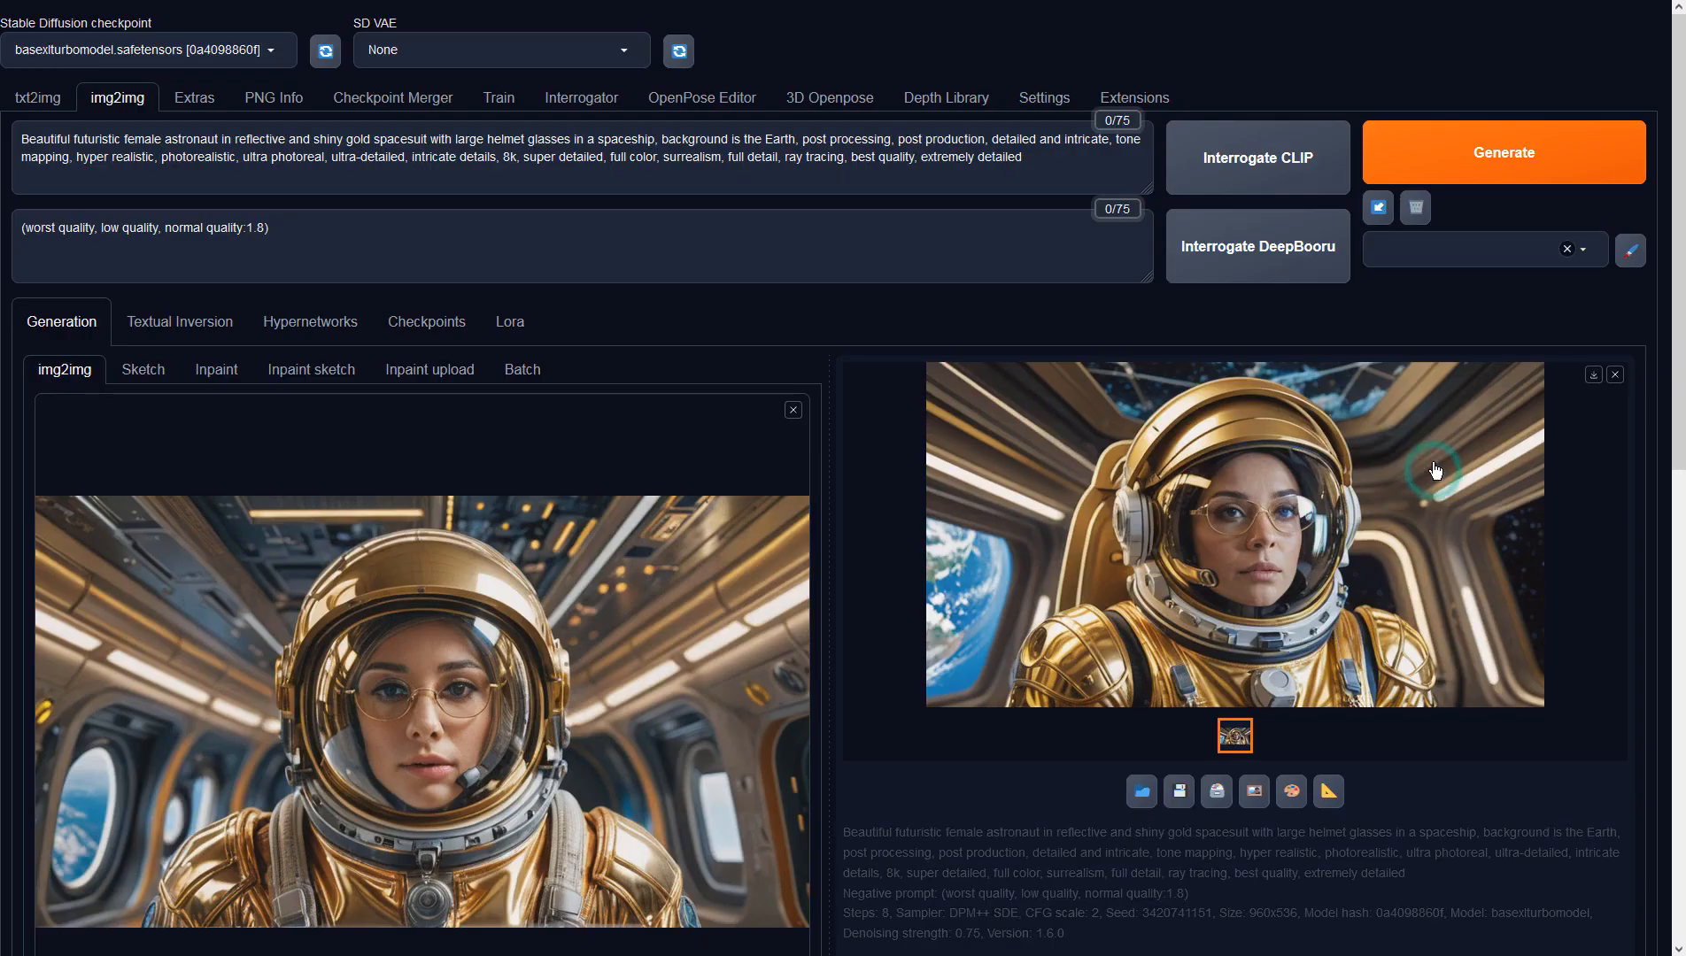
click(1458, 161)
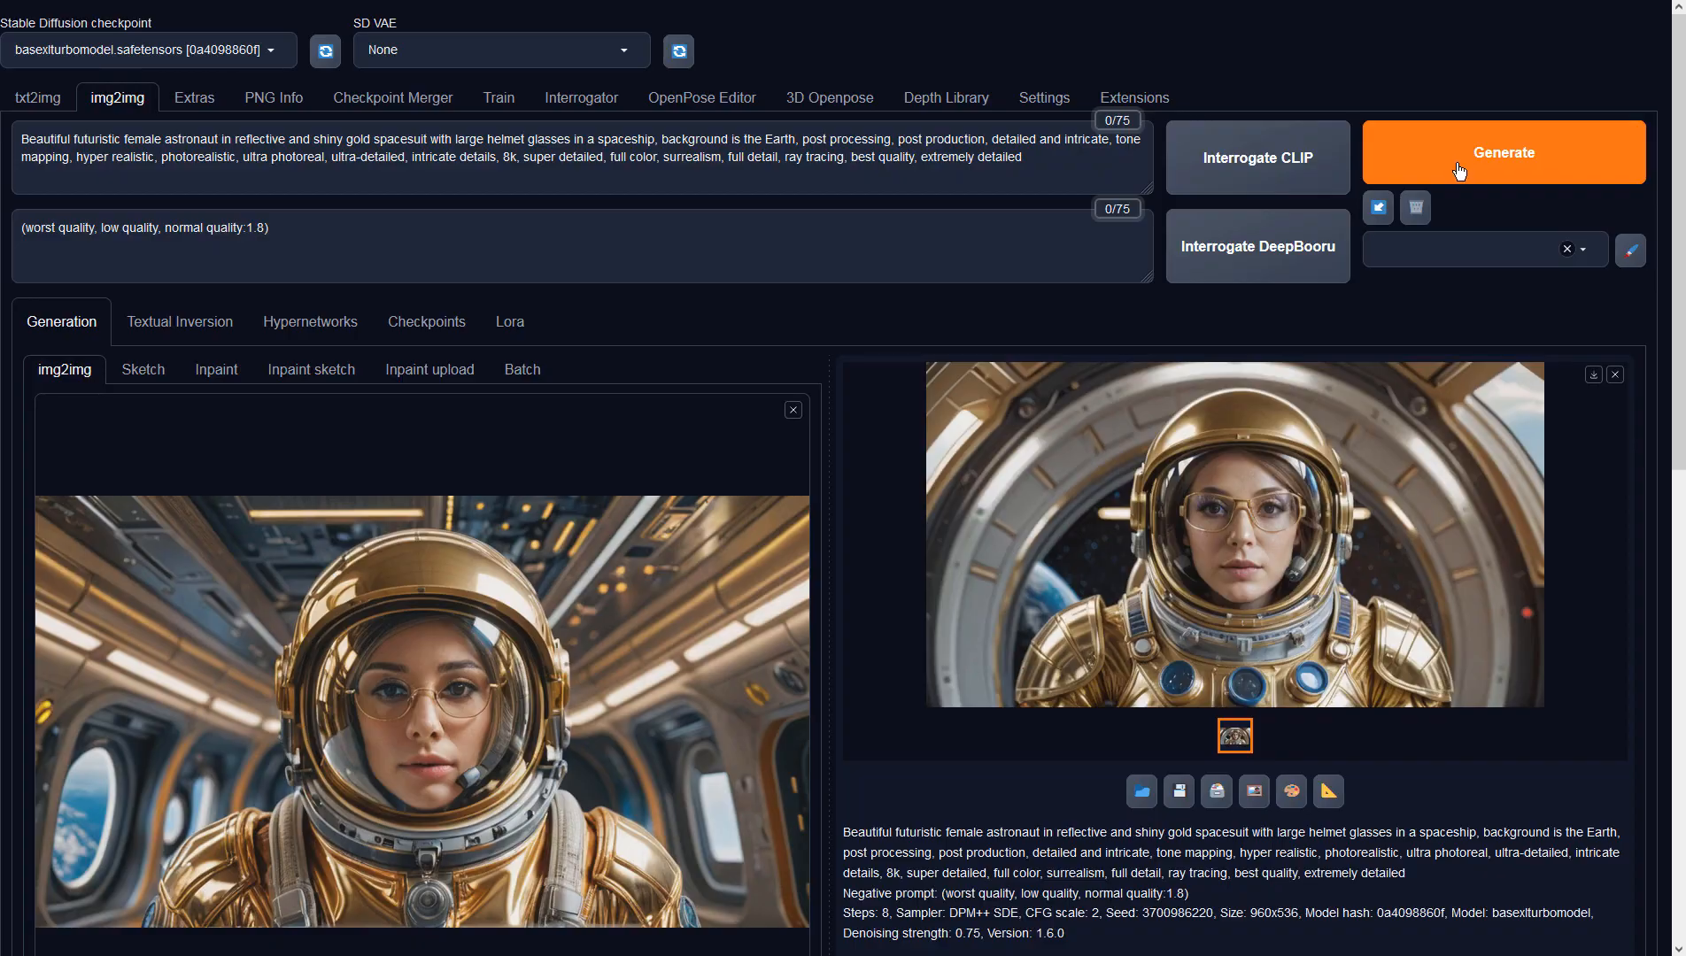
click(1403, 518)
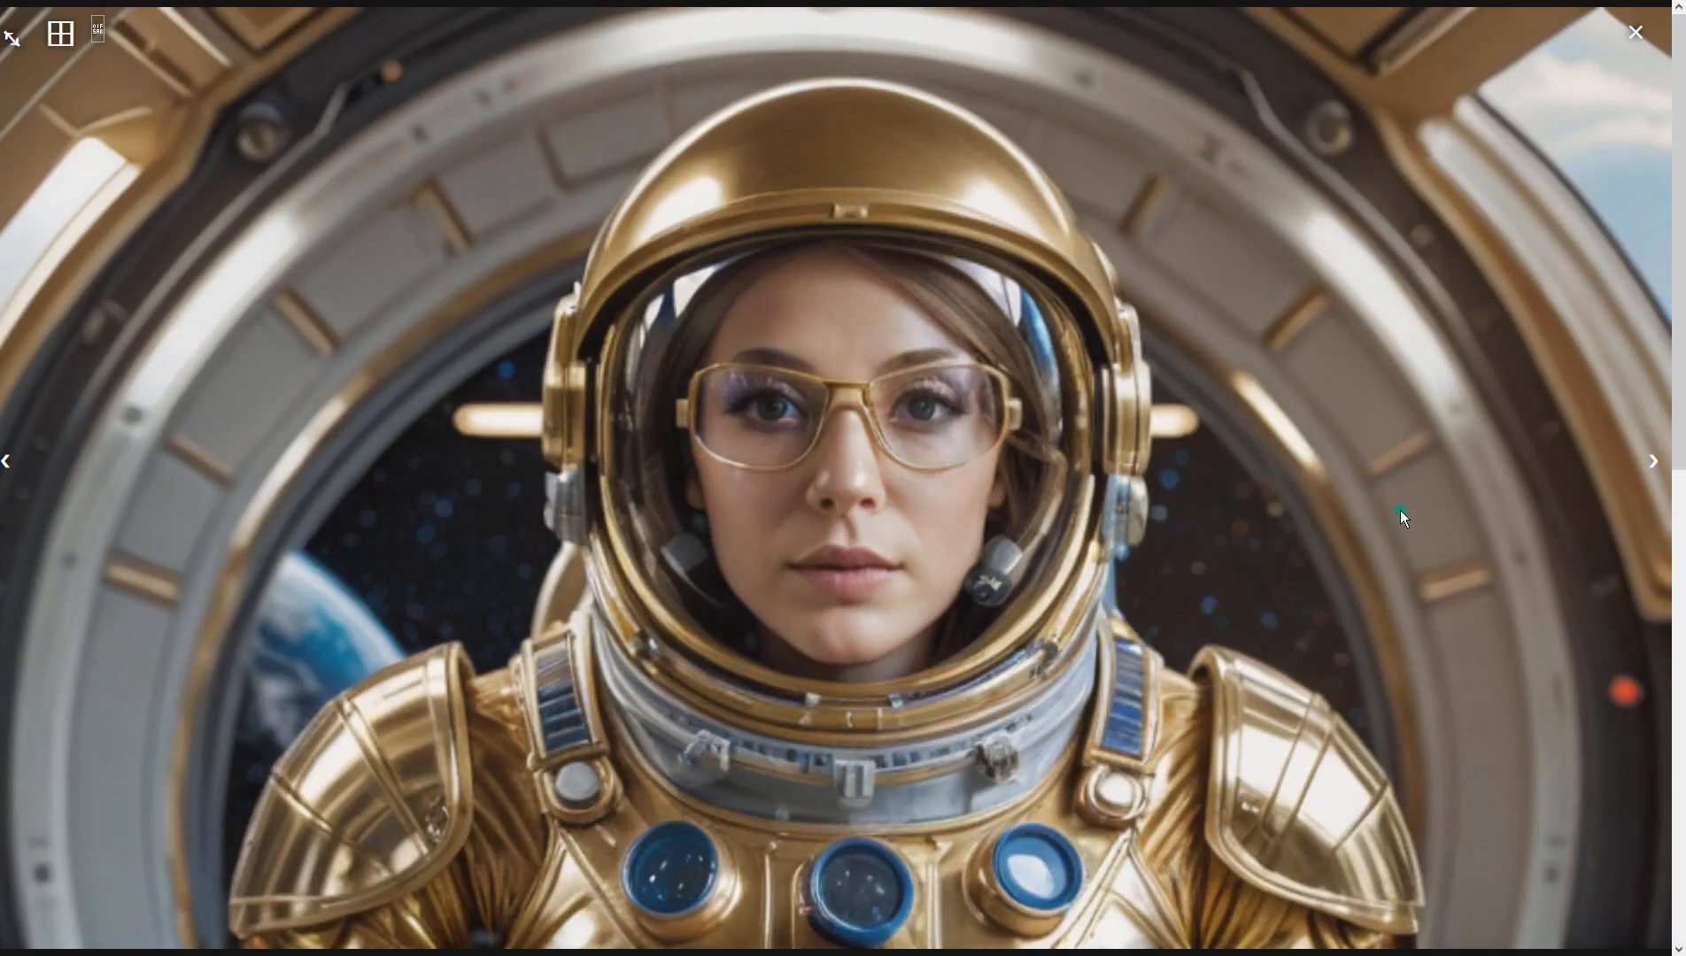
click(1400, 510)
- Send the new variation to Extras, choosing the 4x-UltraSharp upscaler and a resize factor of 1
click(1333, 793)
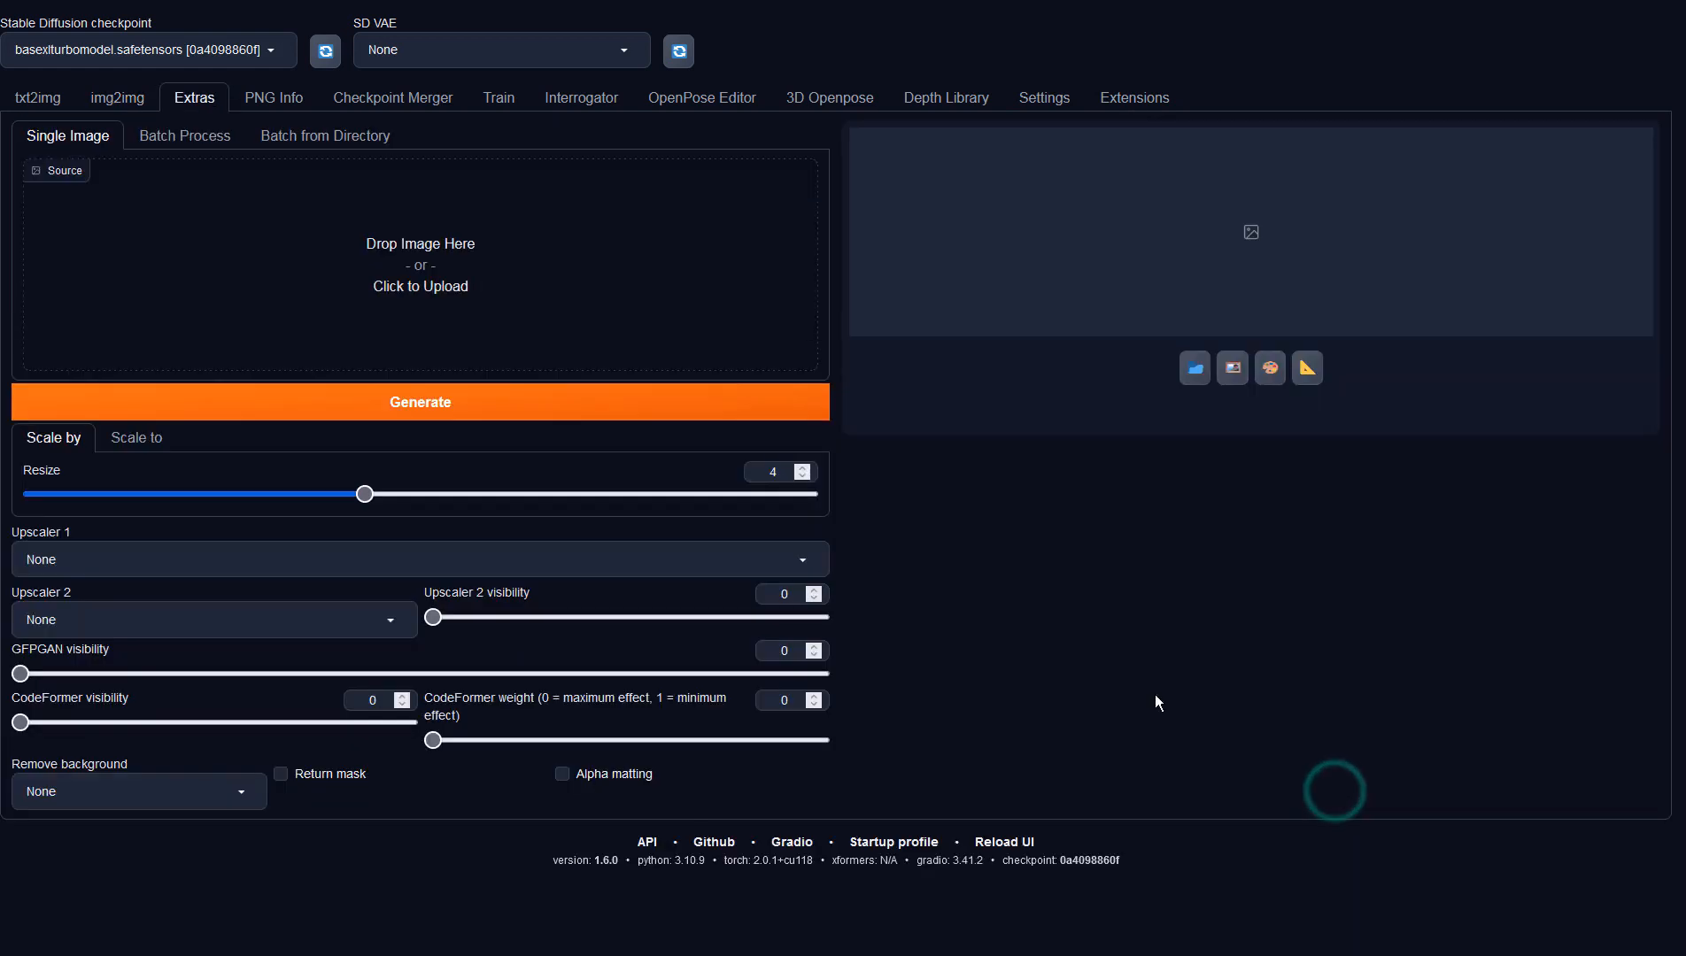
click(213, 557)
click(62, 419)
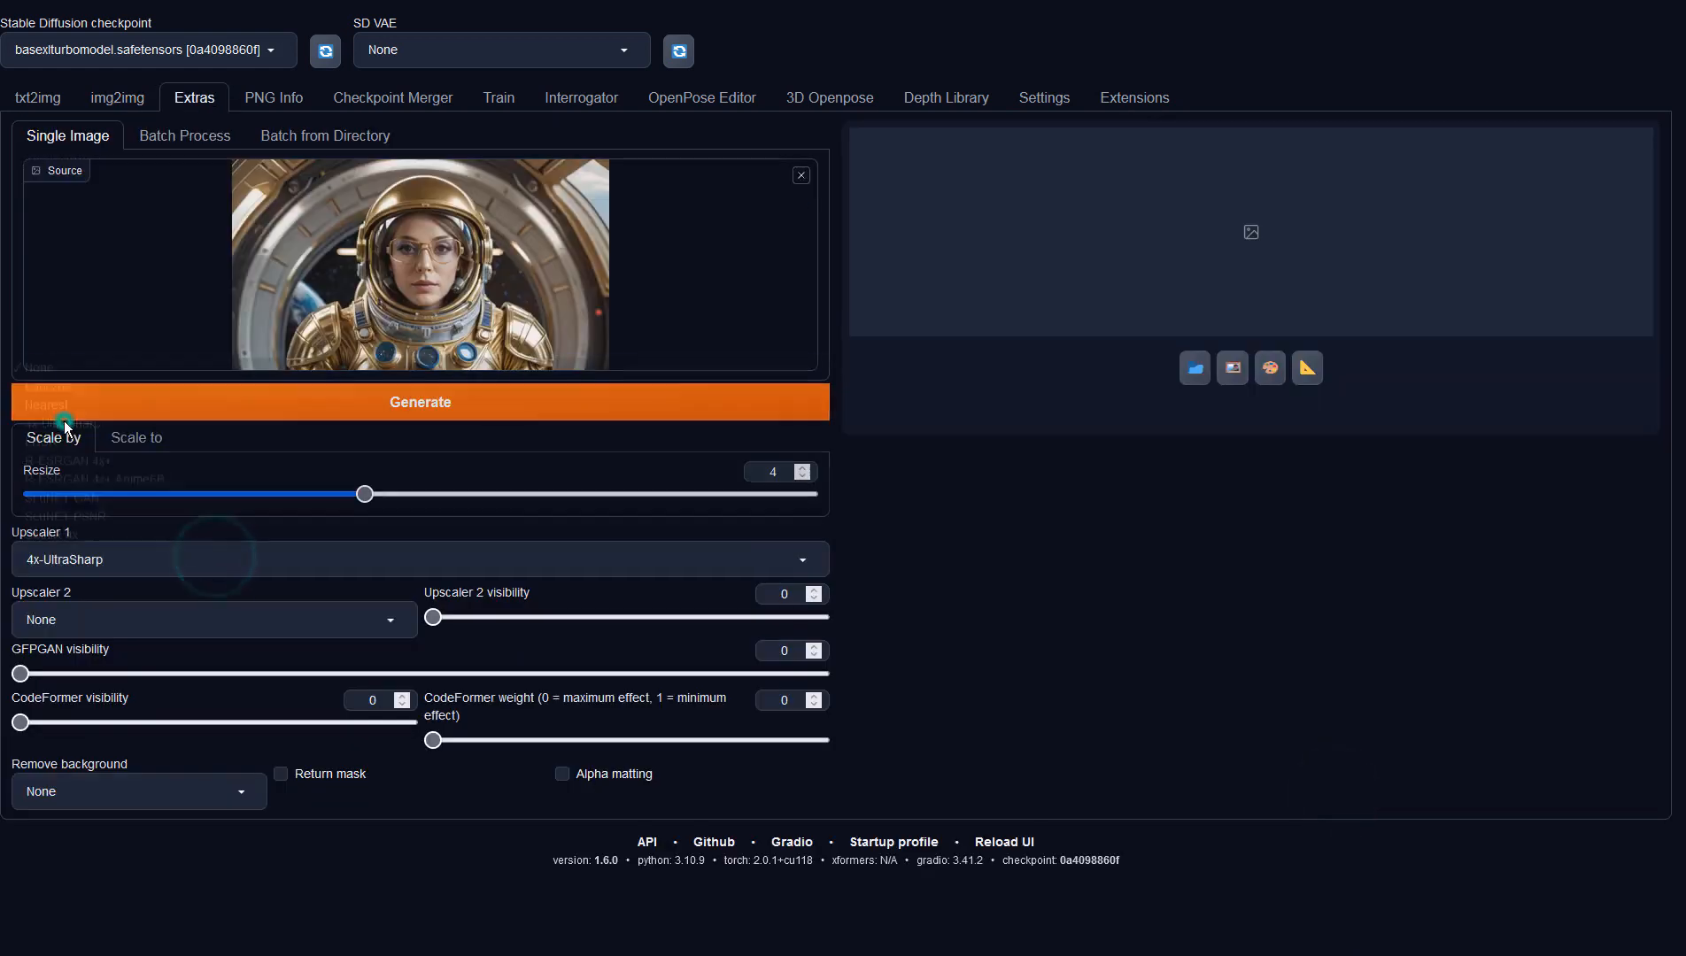
drag(366, 493, 32, 493)
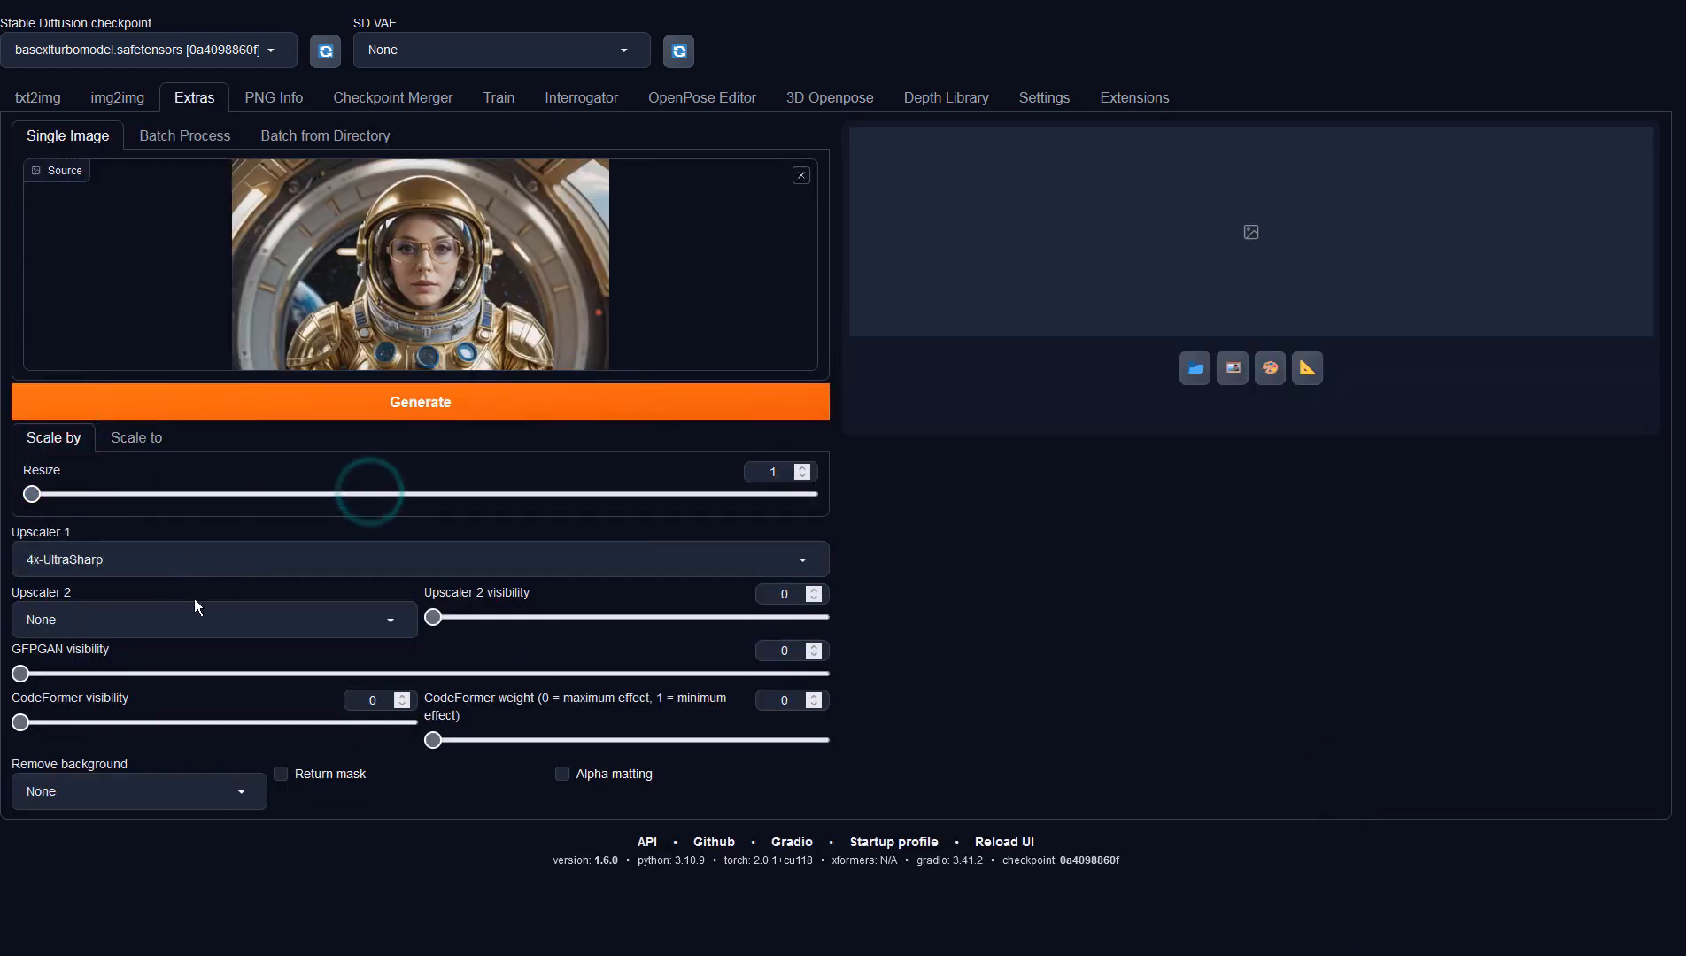
- Process the astronaut image with the upscaler and check the result at full size
click(796, 404)
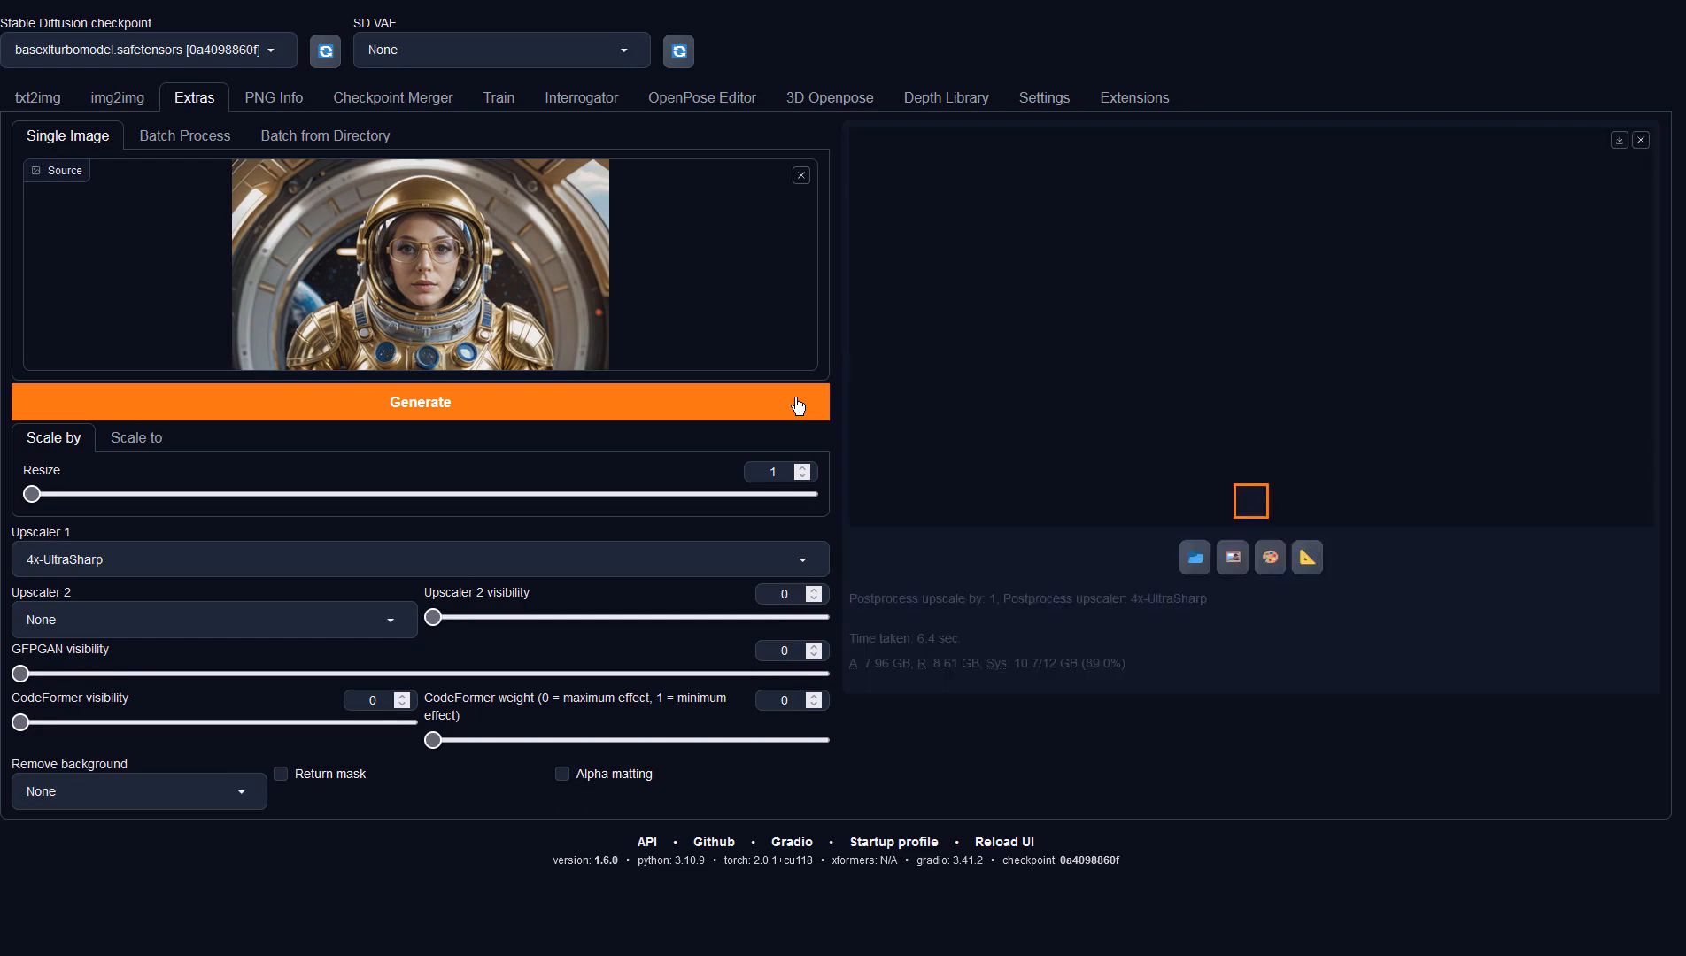
click(1053, 400)
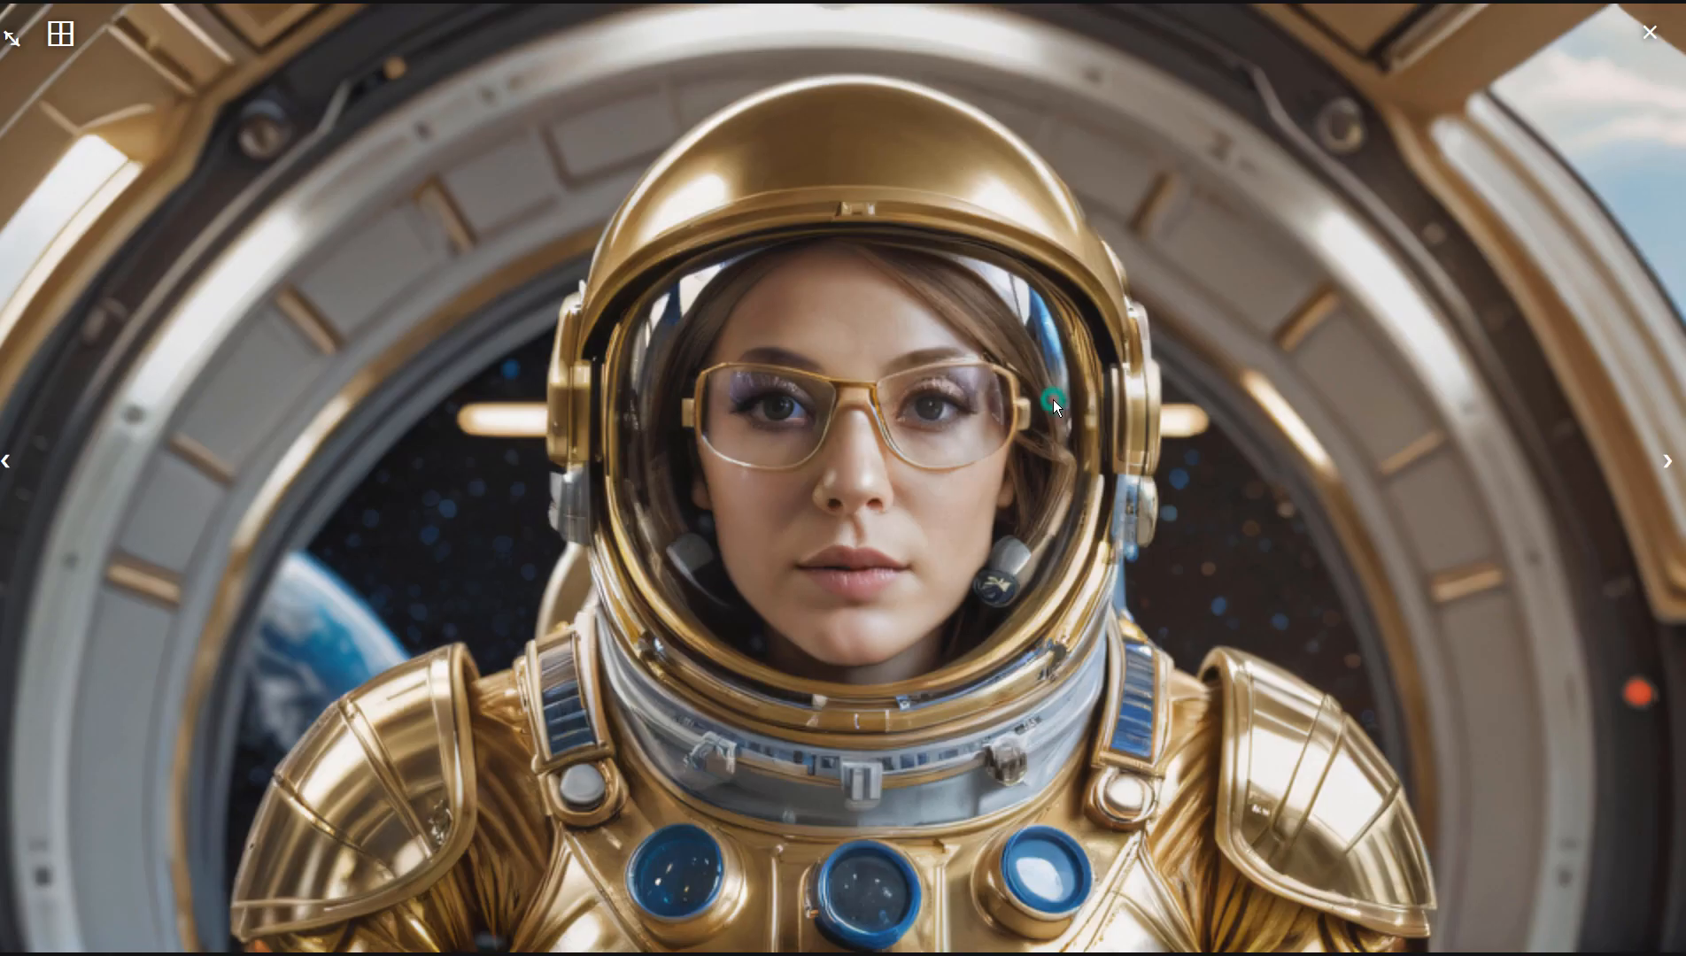
click(1108, 430)
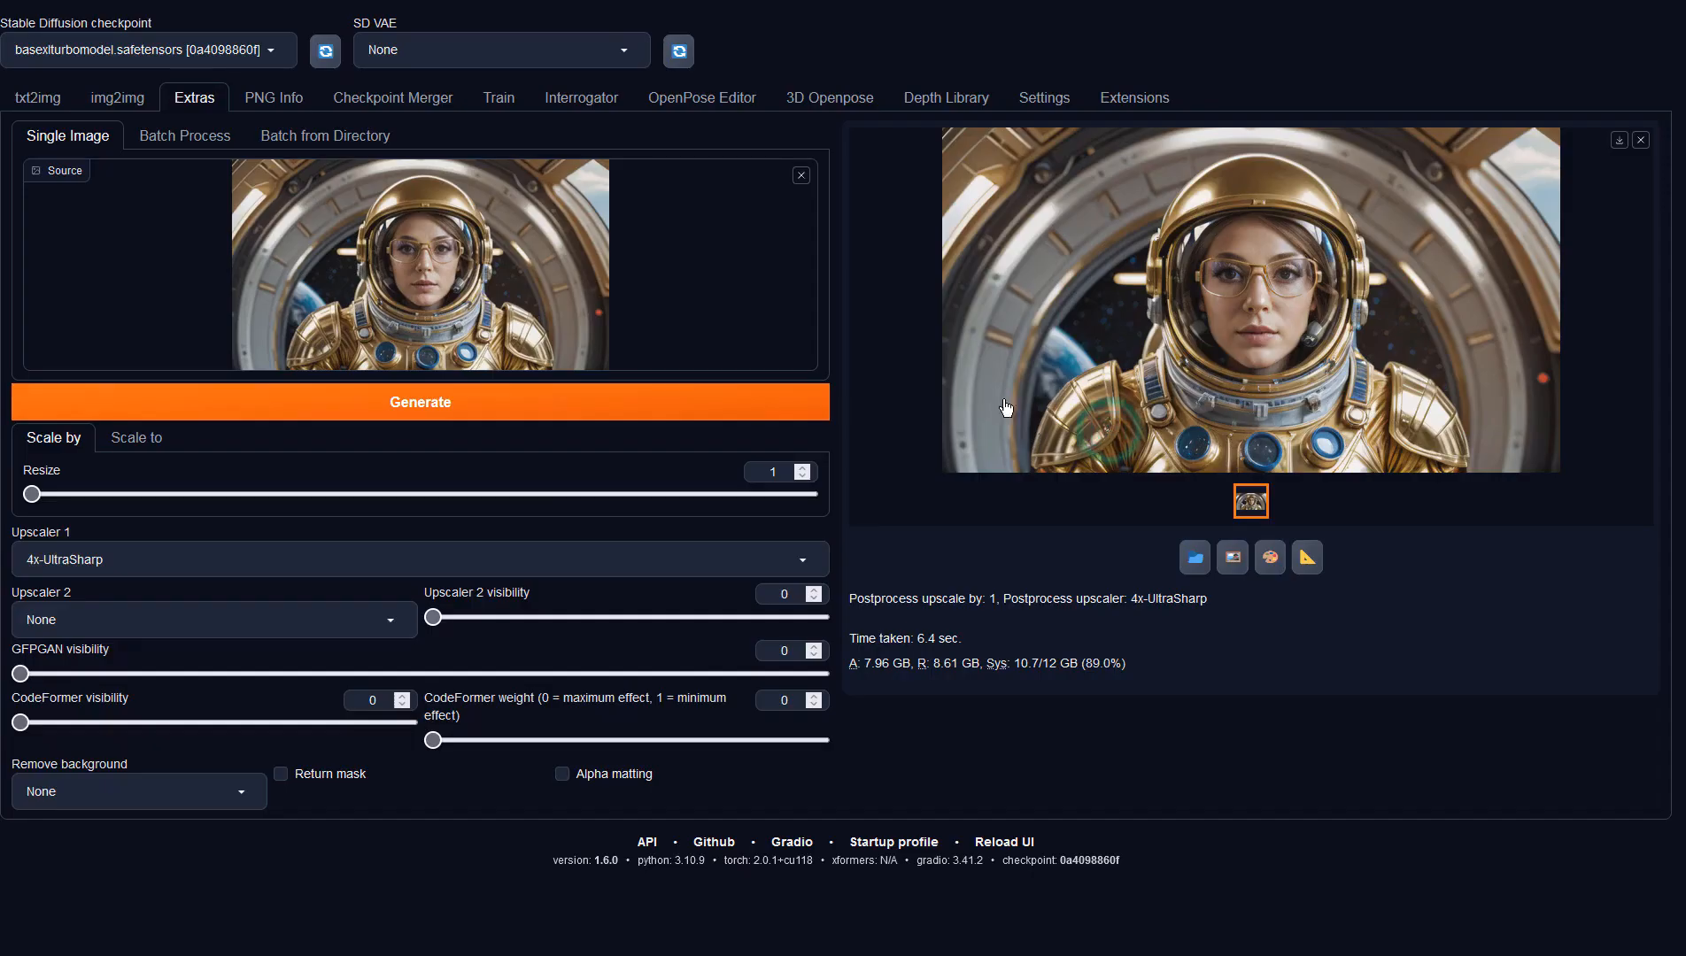
- Return to img2img, use the latest variation as the source, generate a new version and view it full size
click(92, 101)
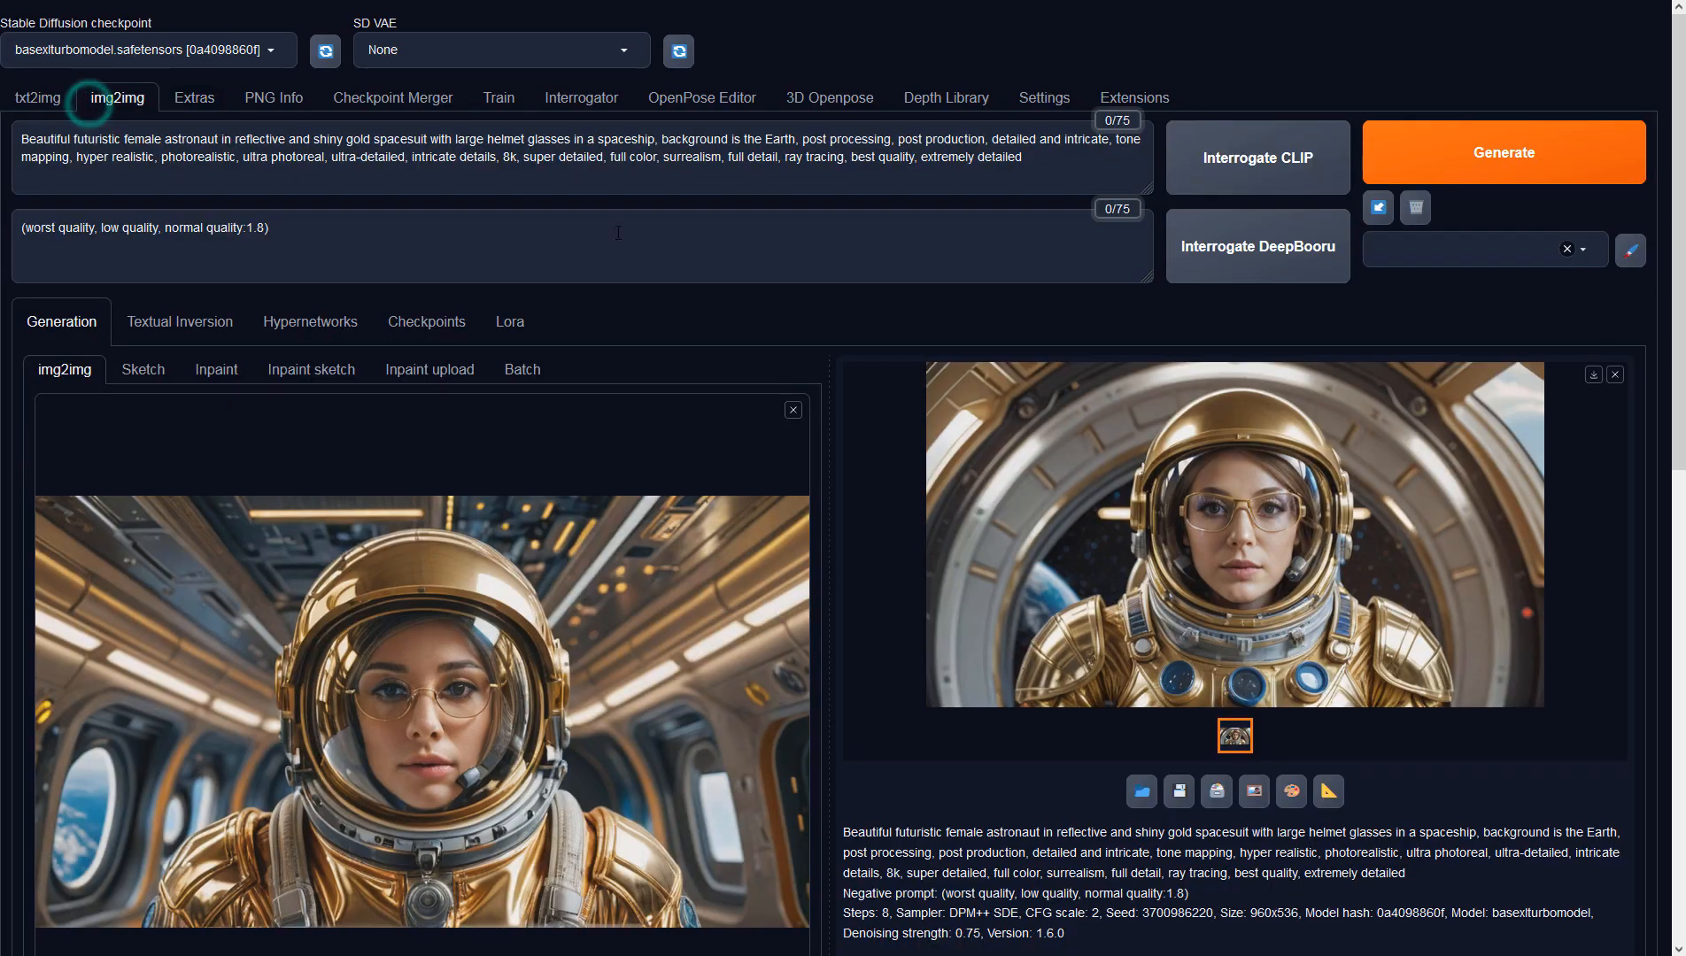
click(1251, 793)
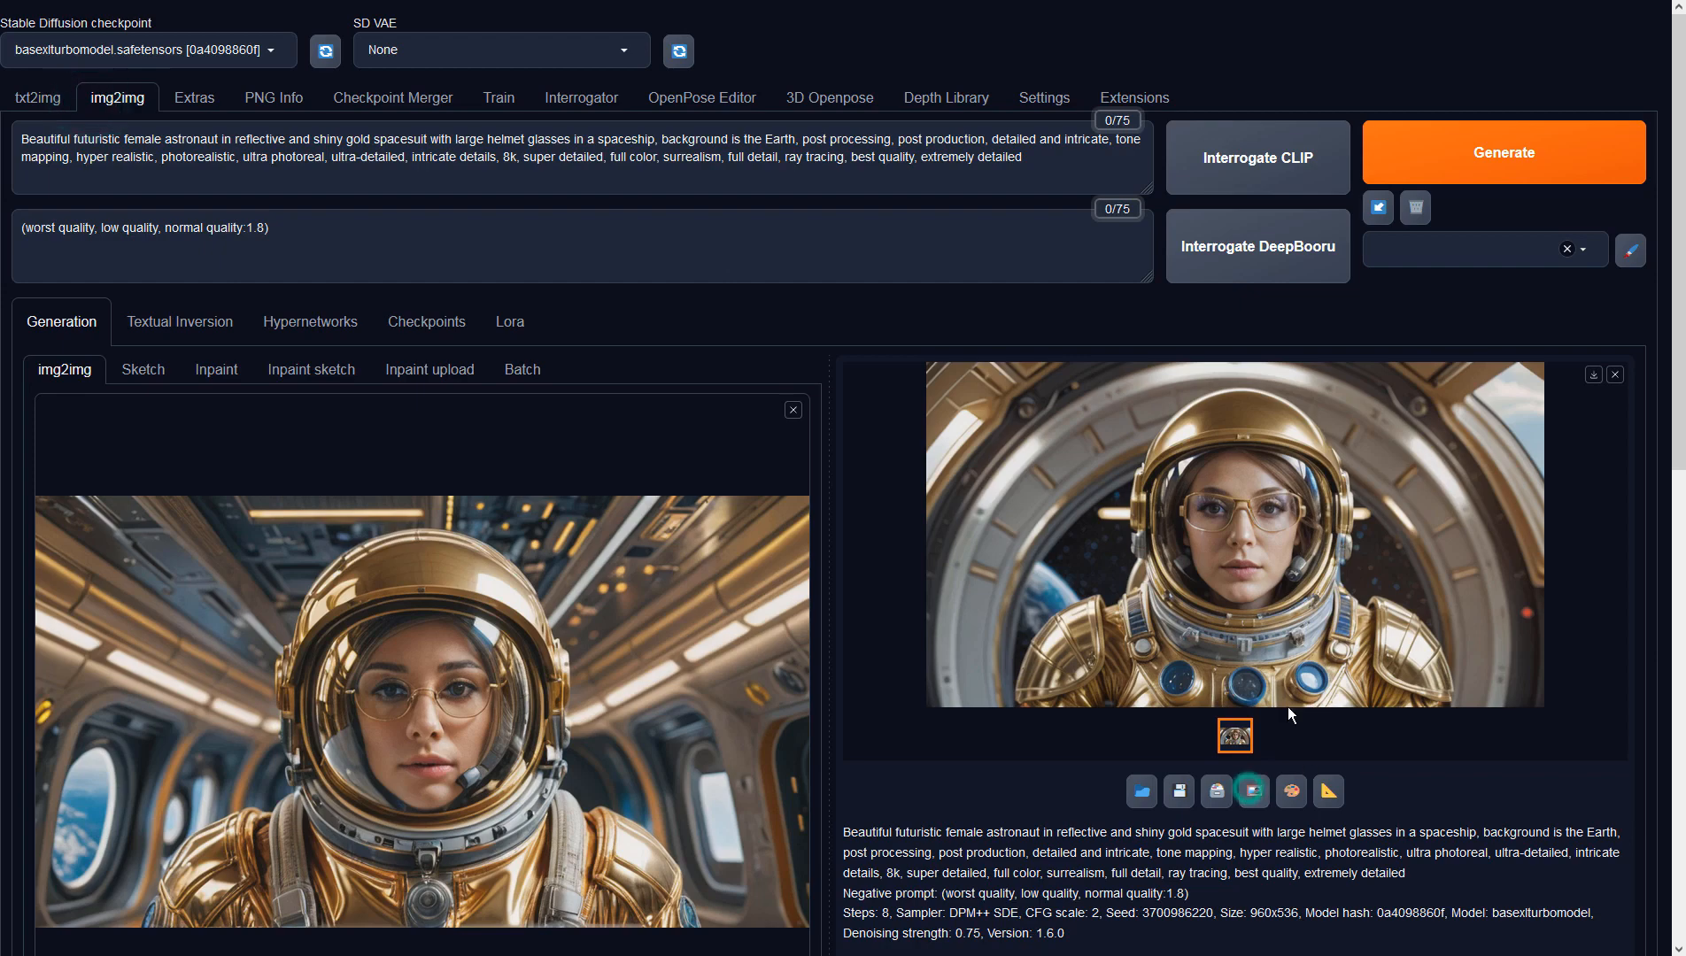
click(1509, 165)
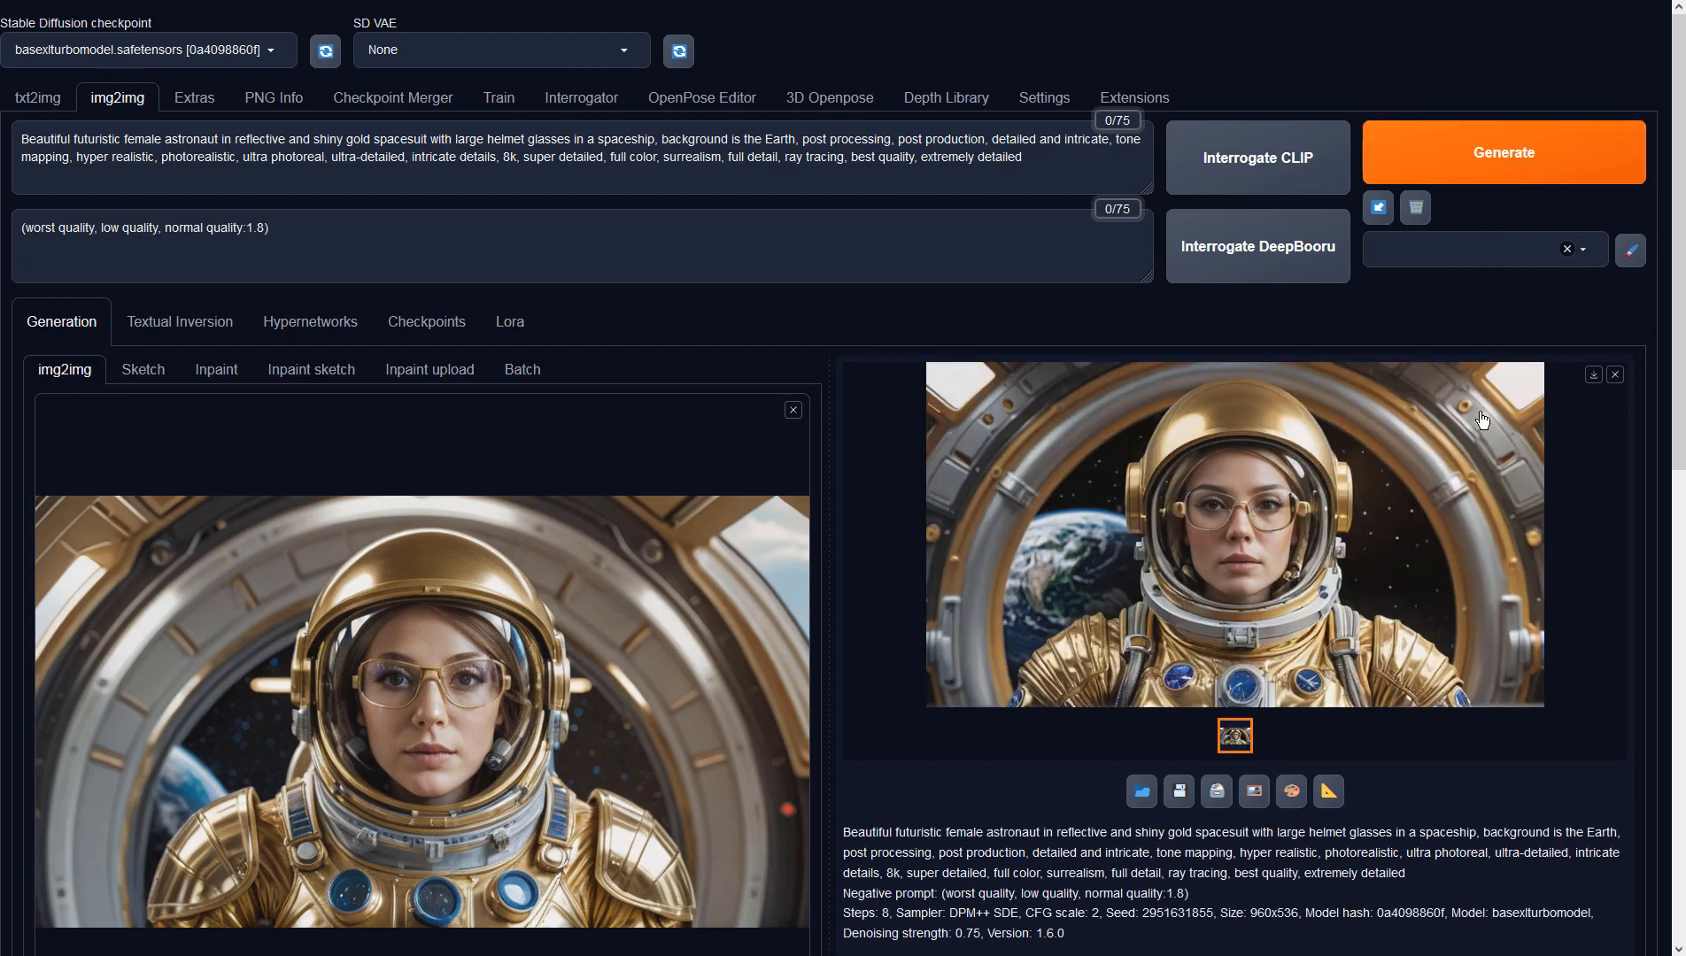
click(1480, 413)
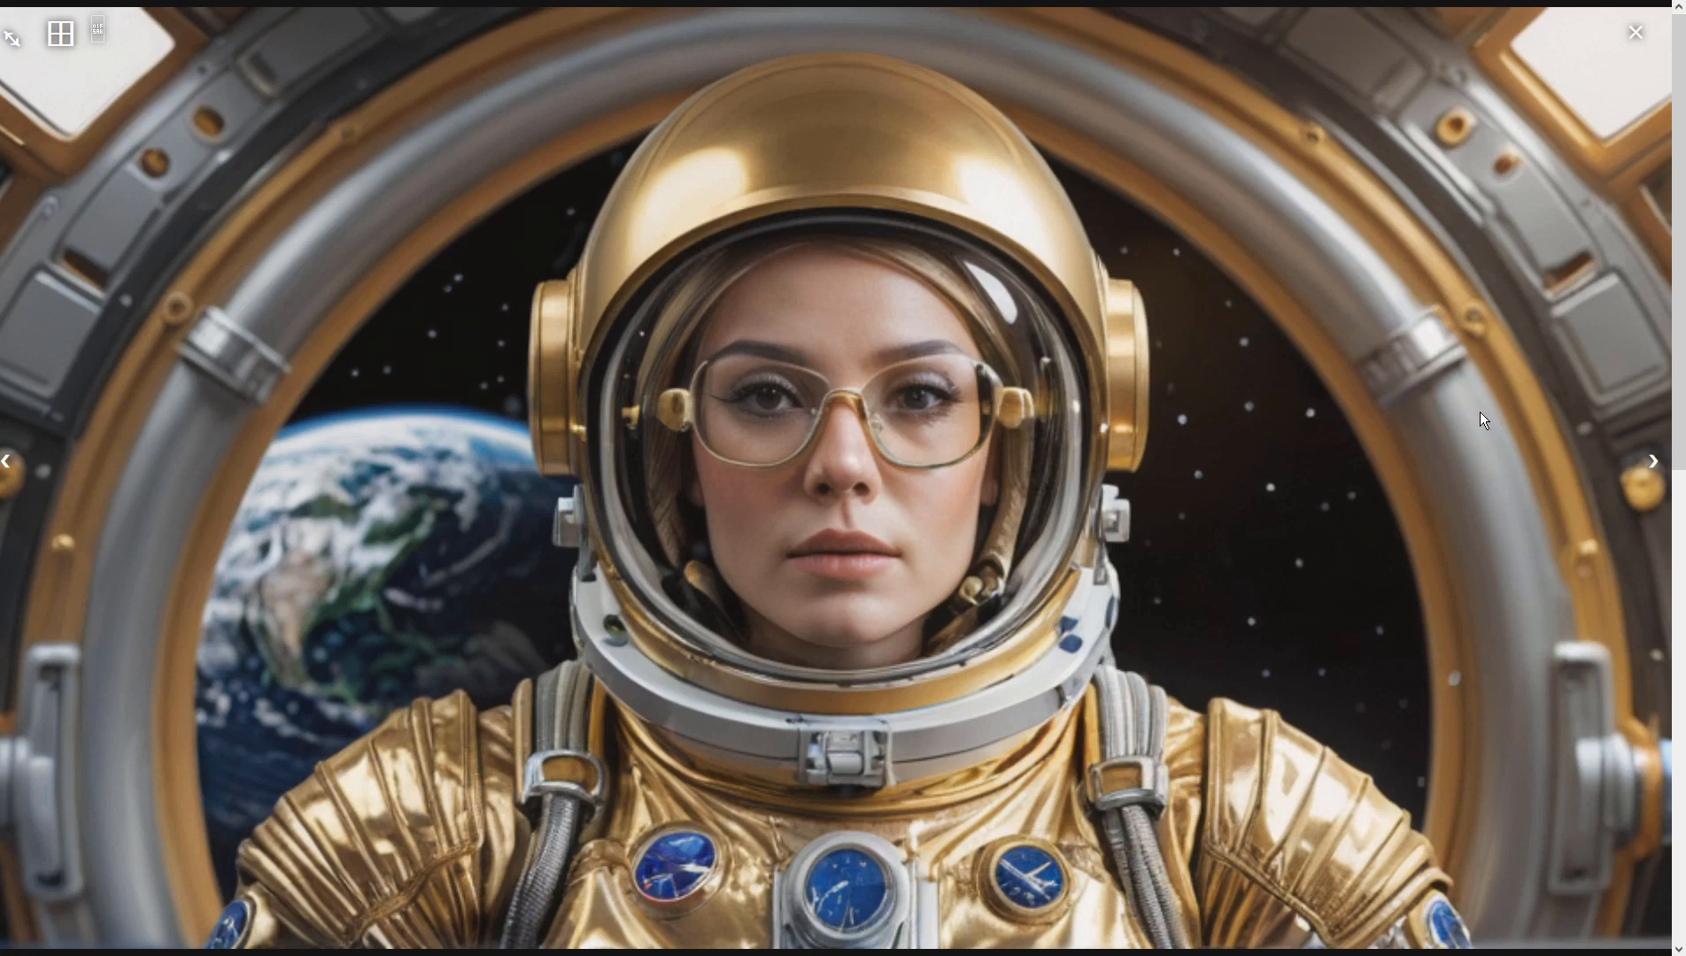
click(1484, 420)
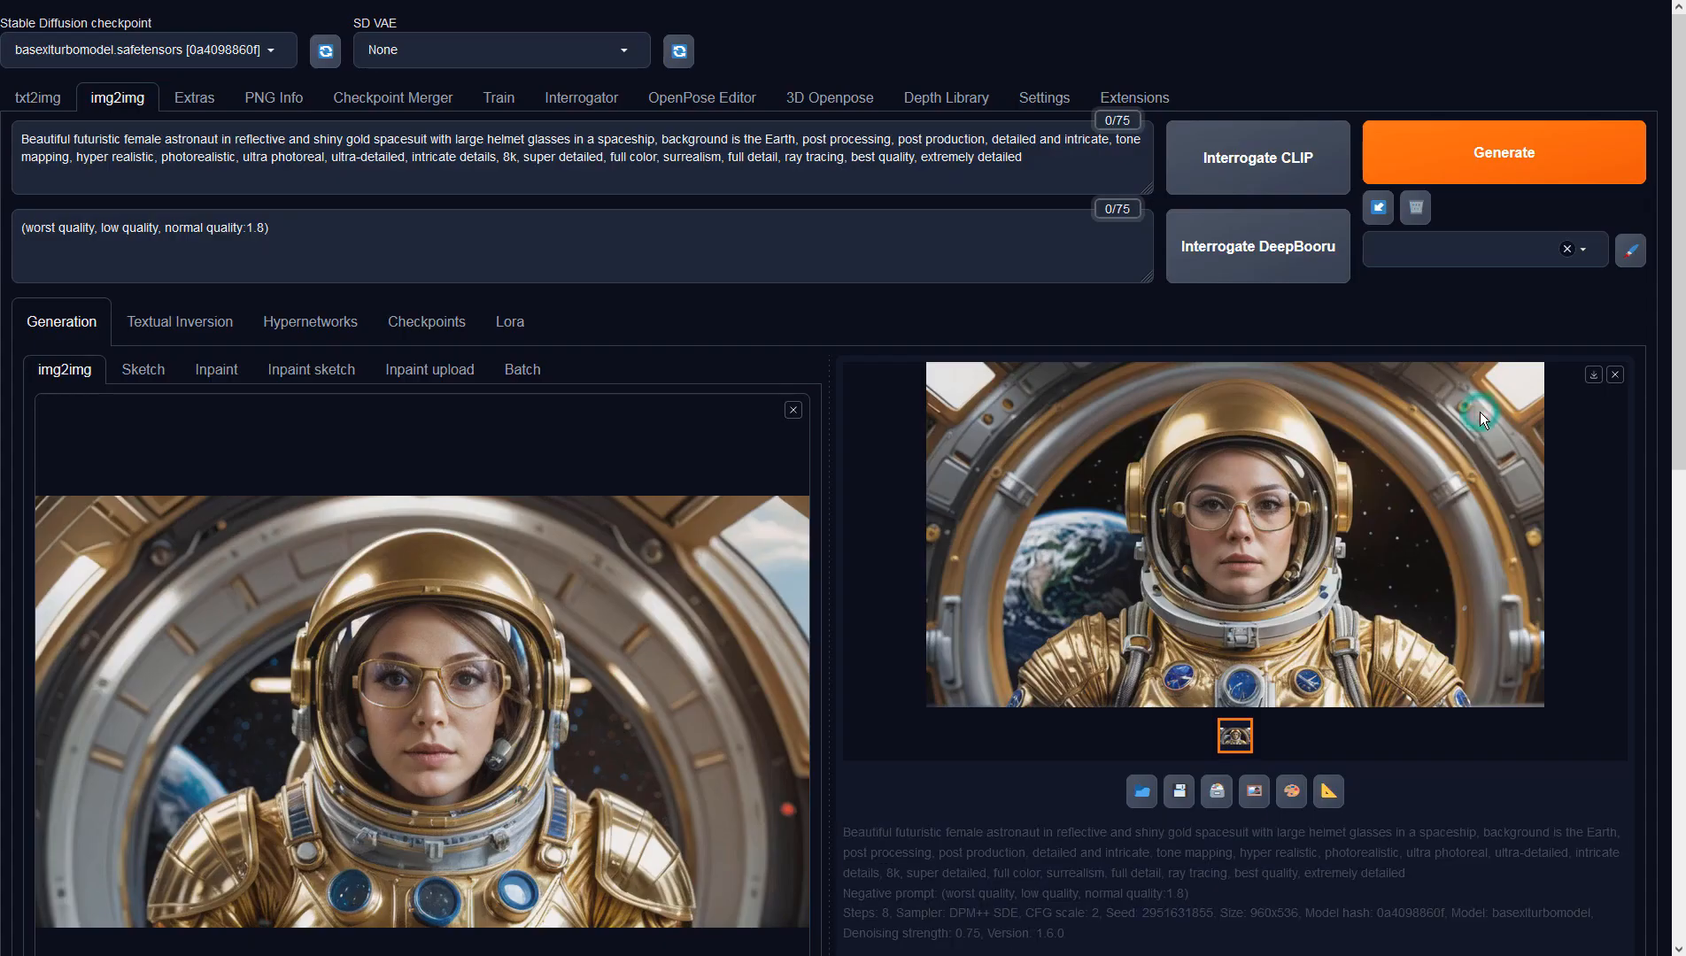
- Send the variation with Earth behind the astronaut to Extras, process it with 4x-UltraSharp and inspect the result
click(1331, 800)
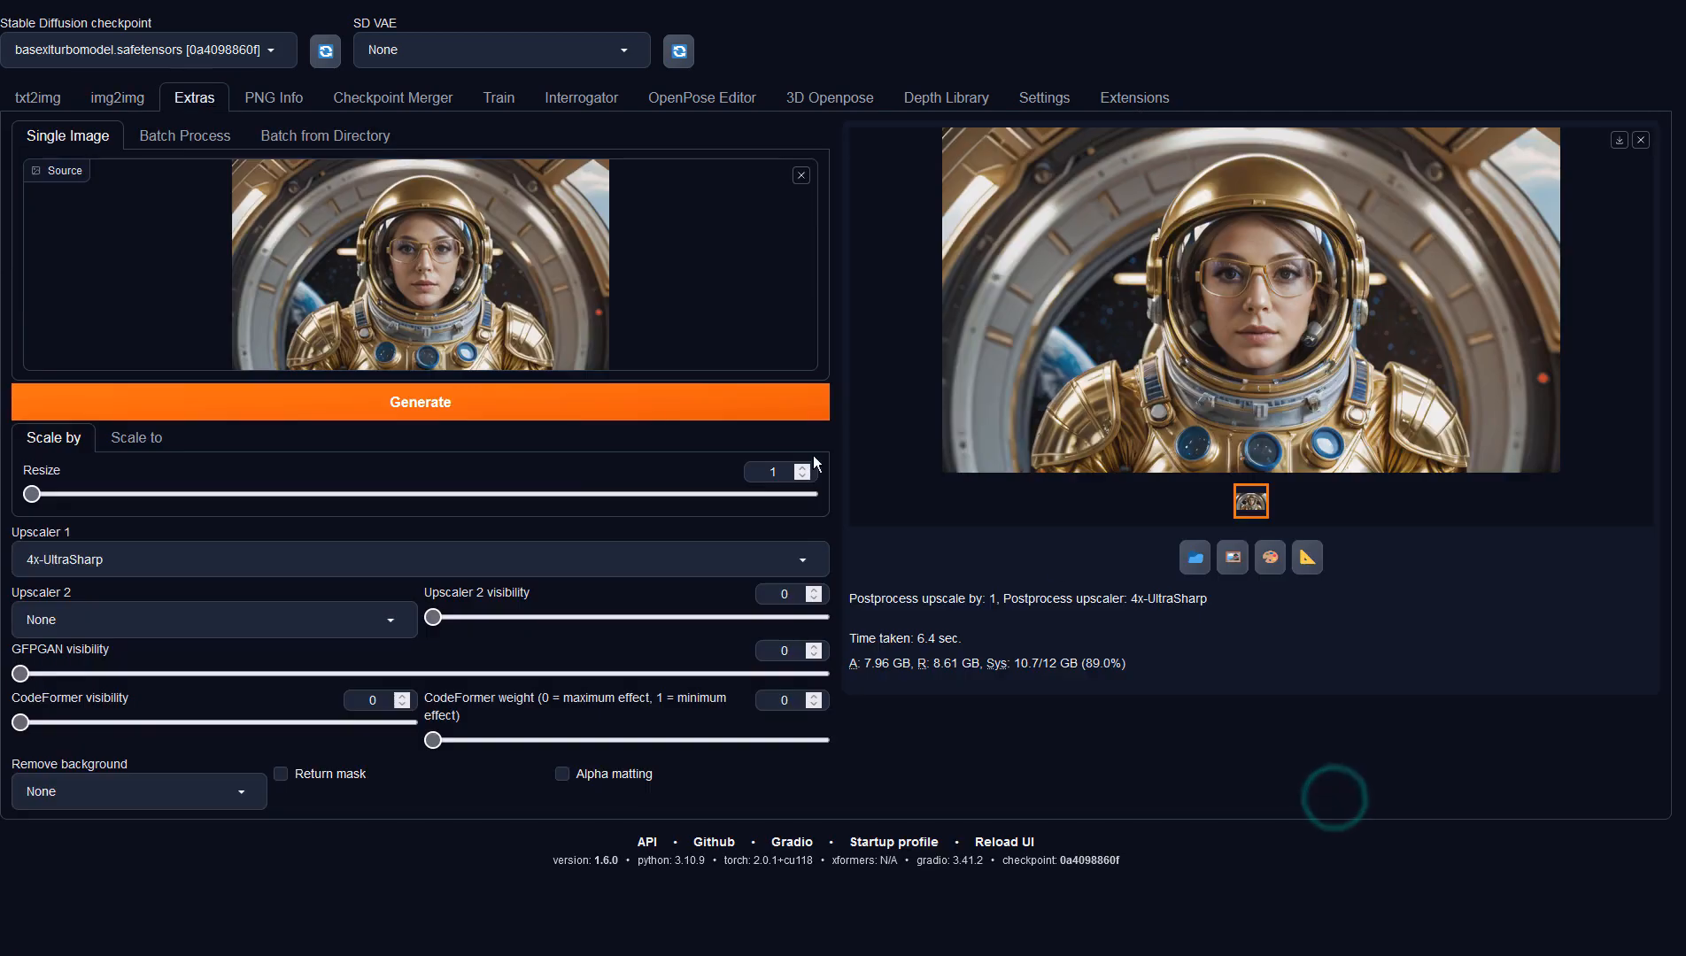
click(567, 389)
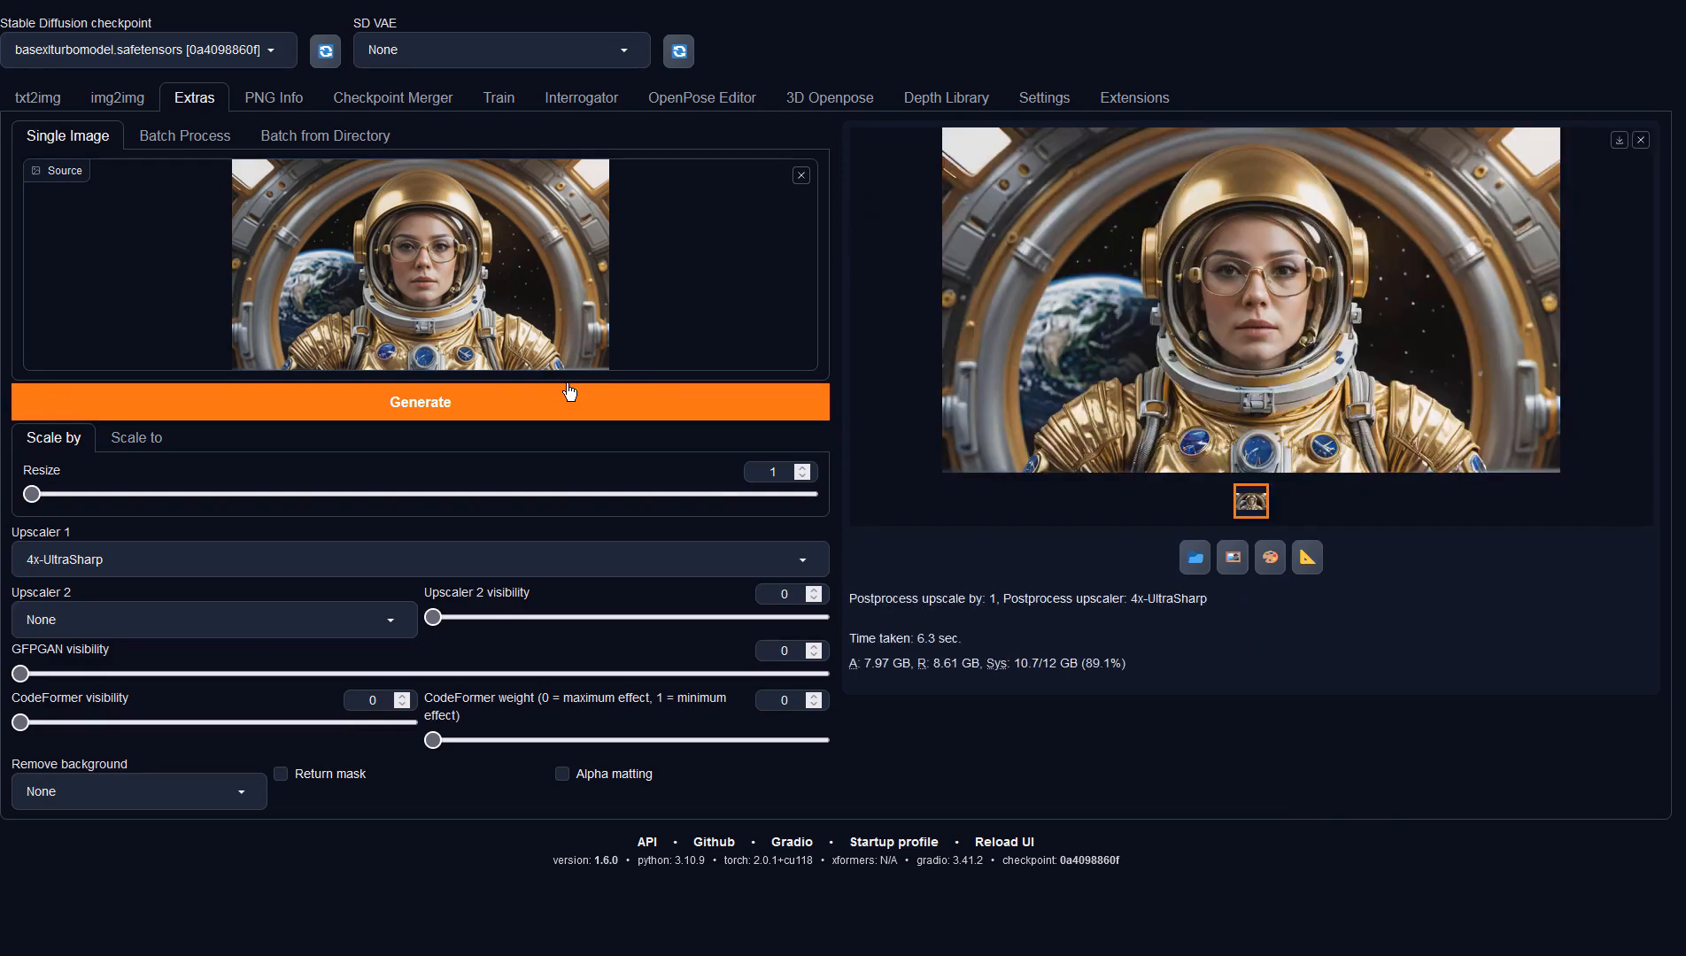
click(1114, 377)
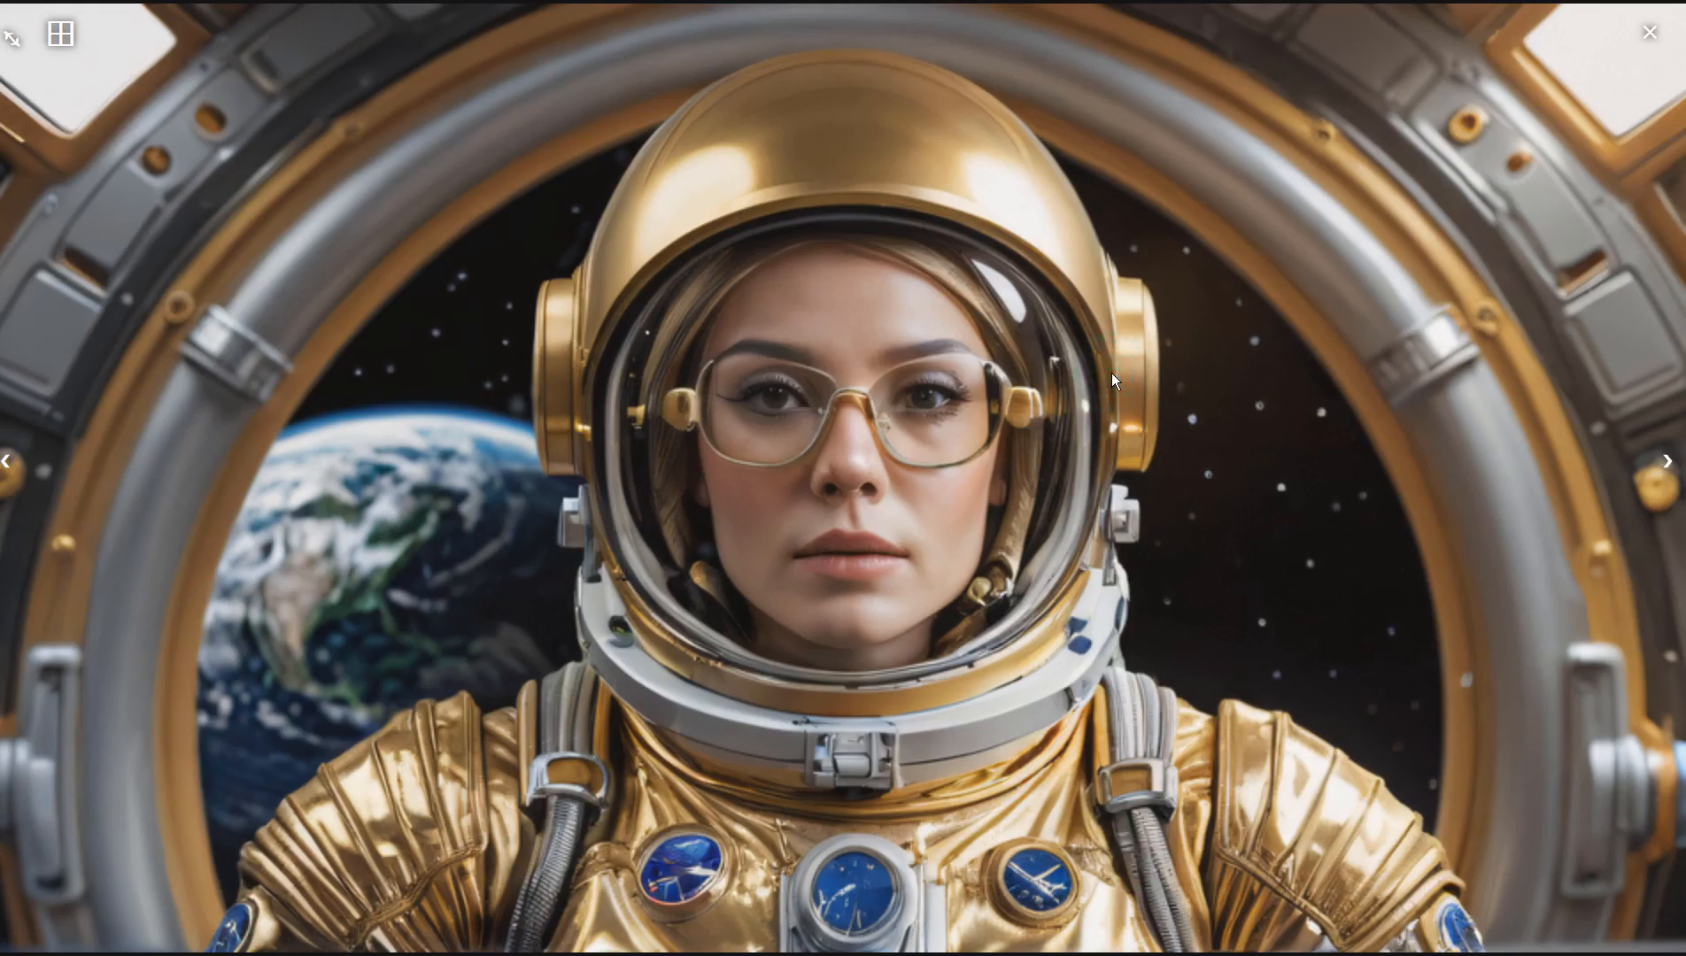
click(1111, 373)
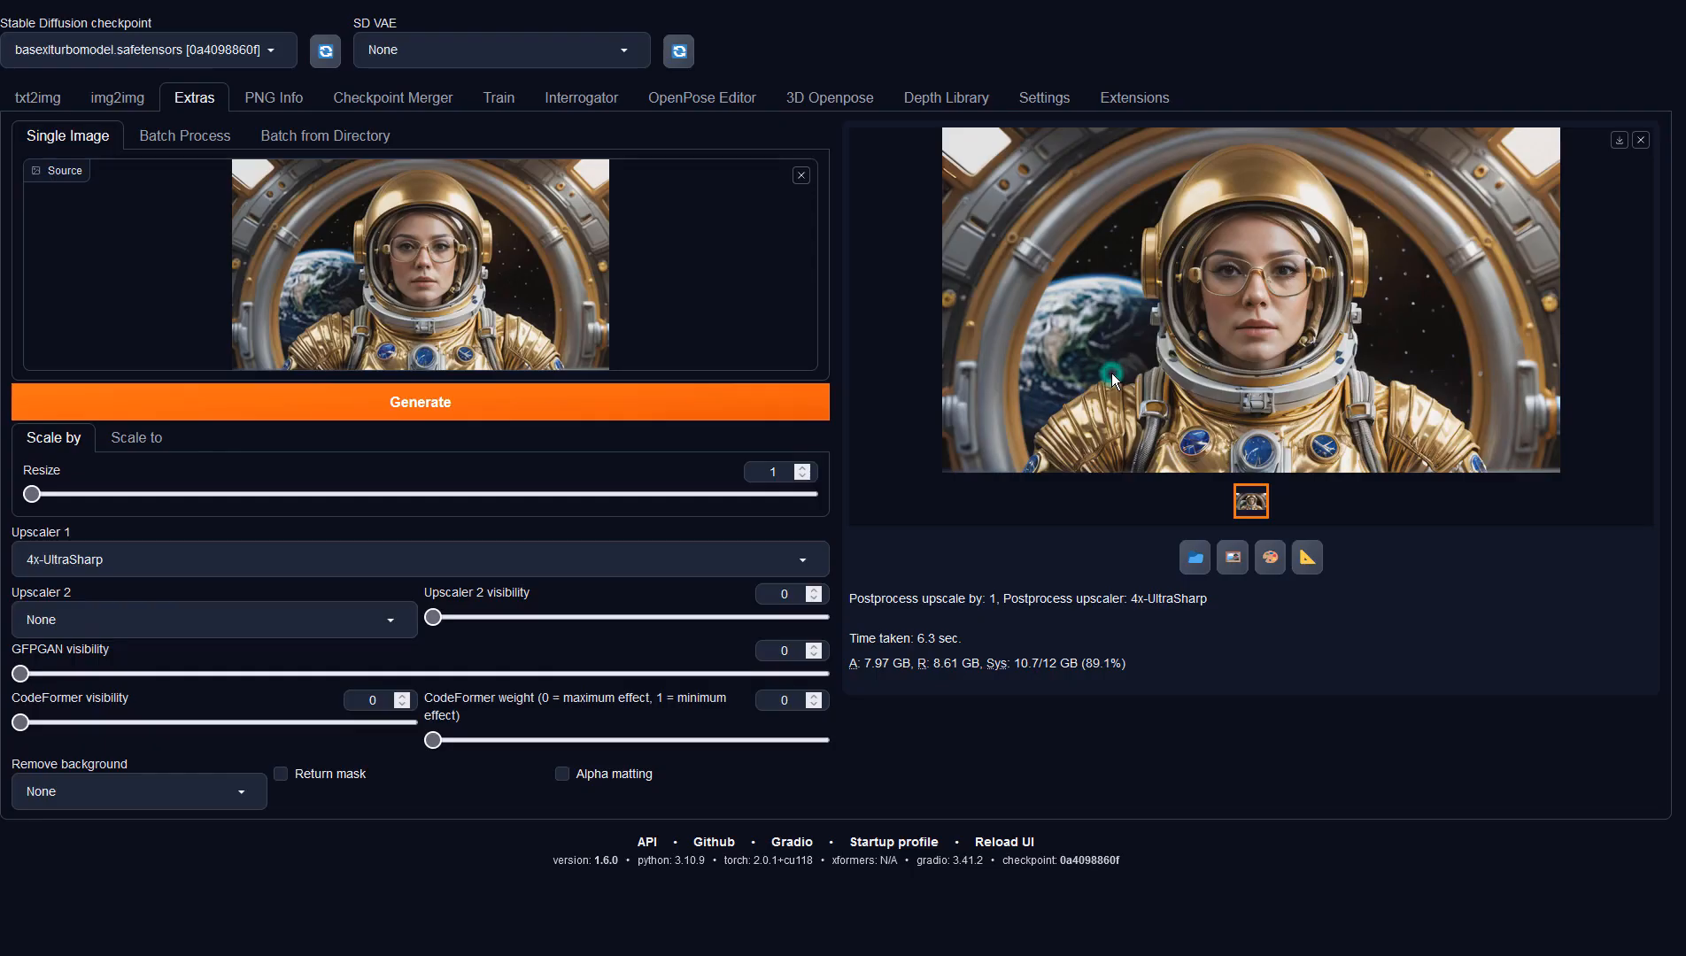
- Make the Earth-background variation the img2img source, generate a version from it and view it full size
click(109, 98)
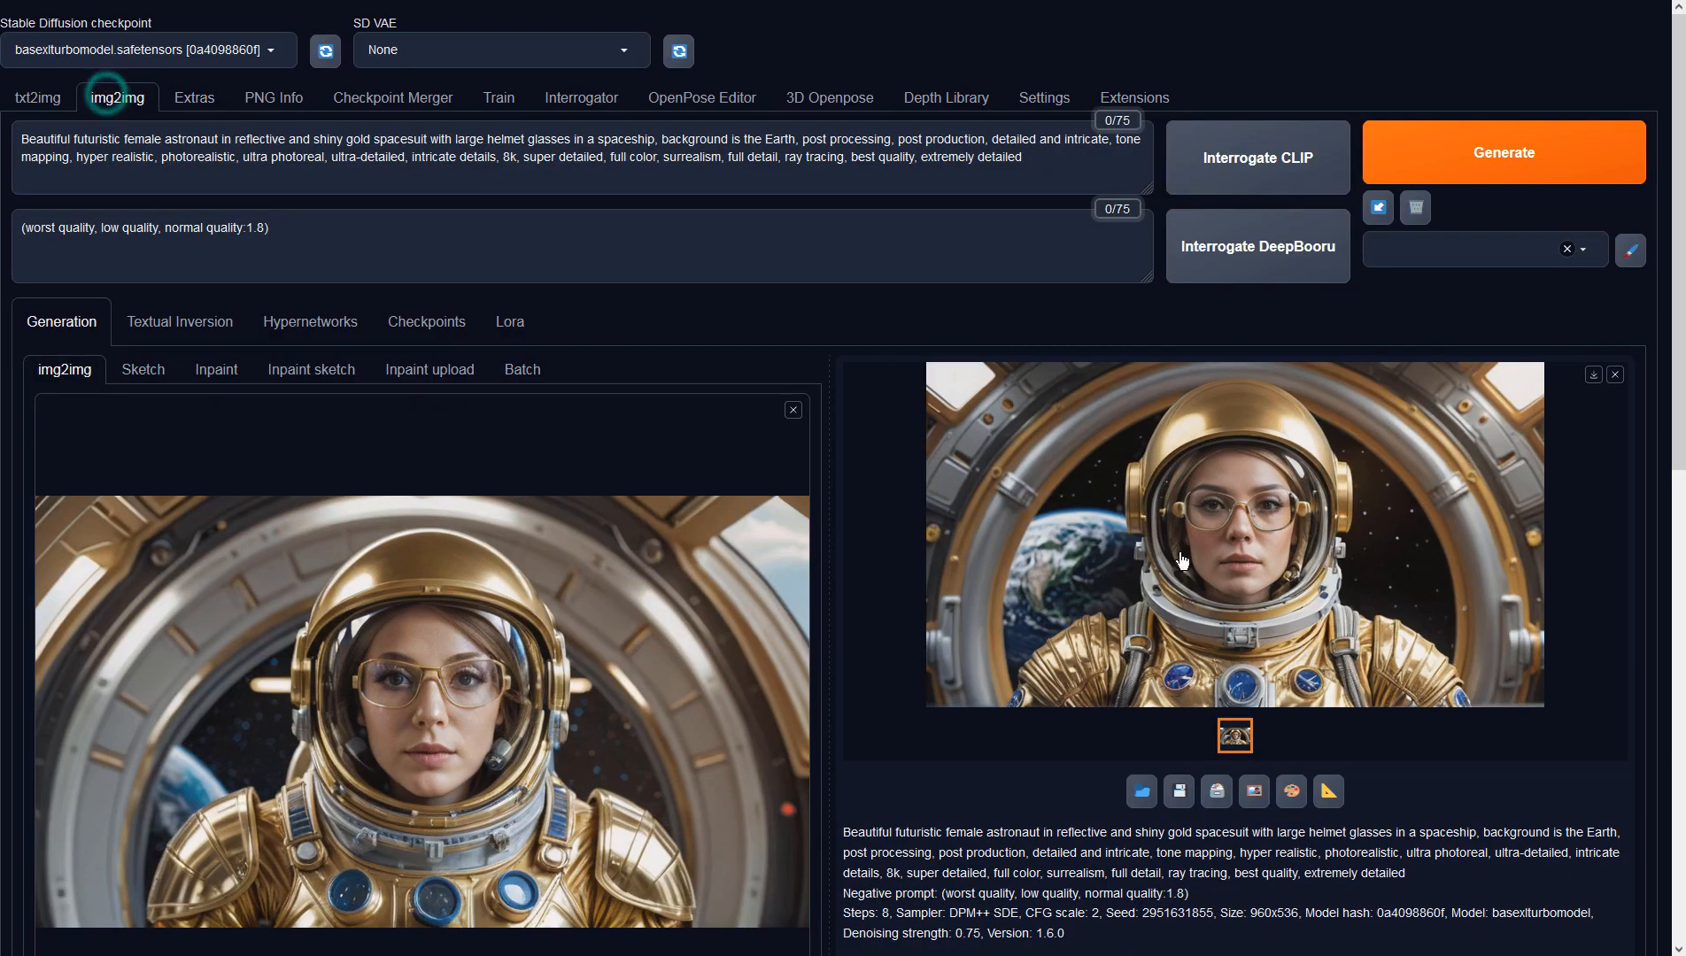
click(1440, 175)
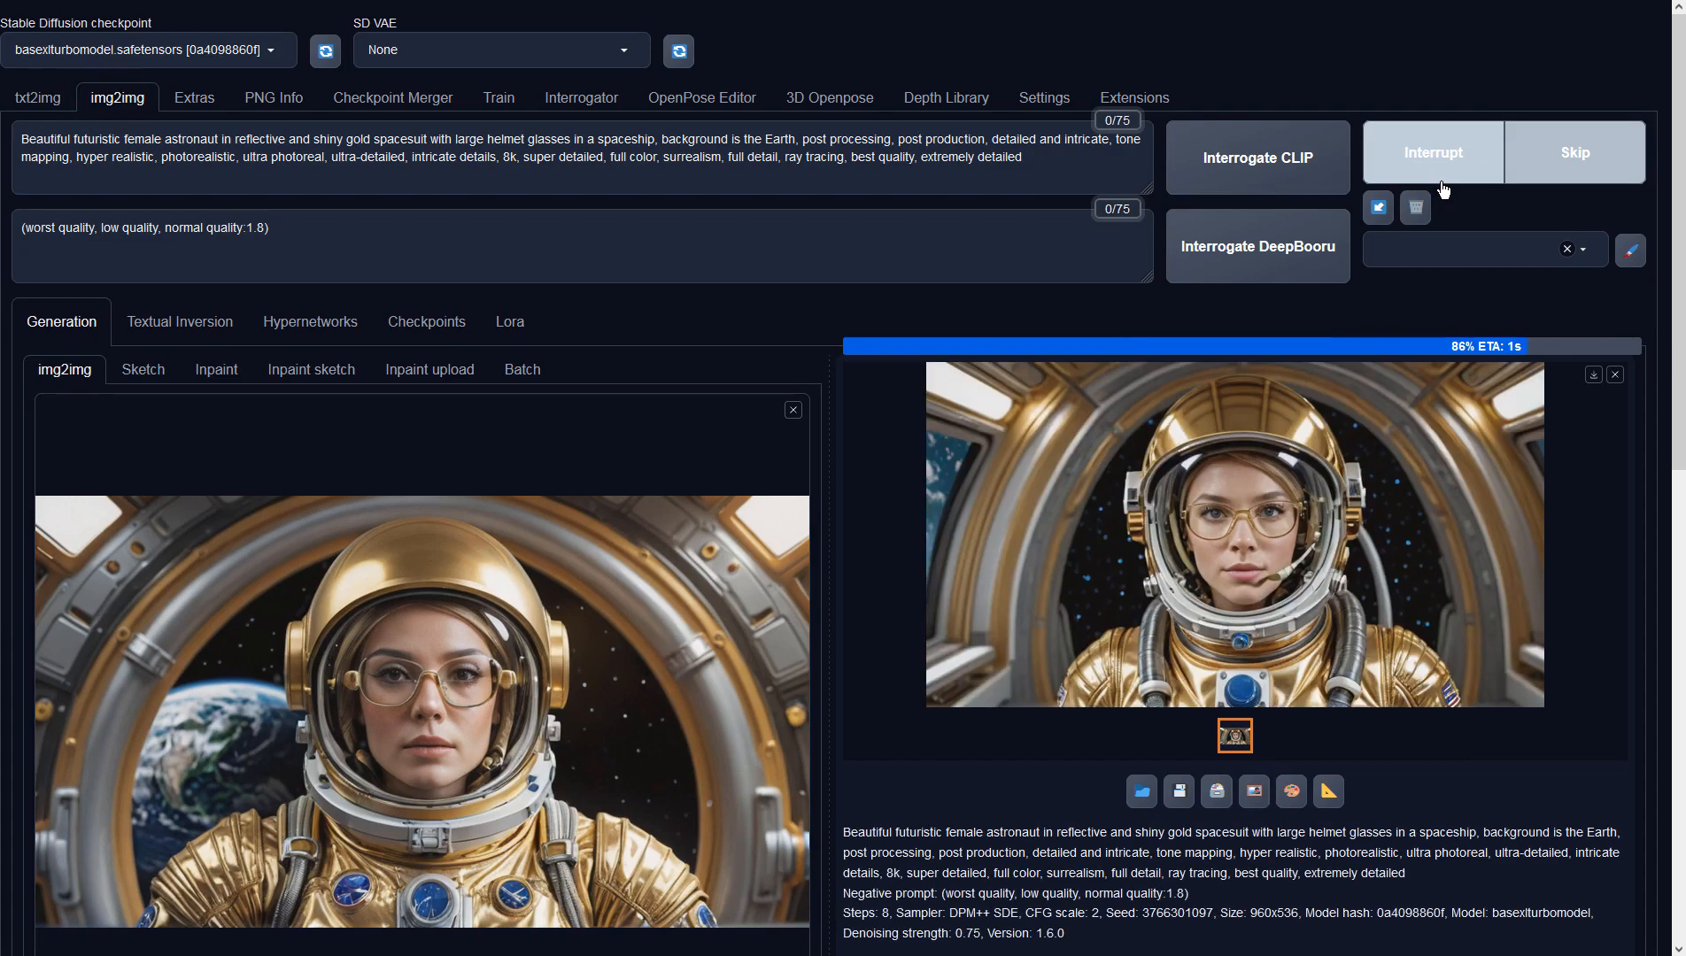
click(1440, 456)
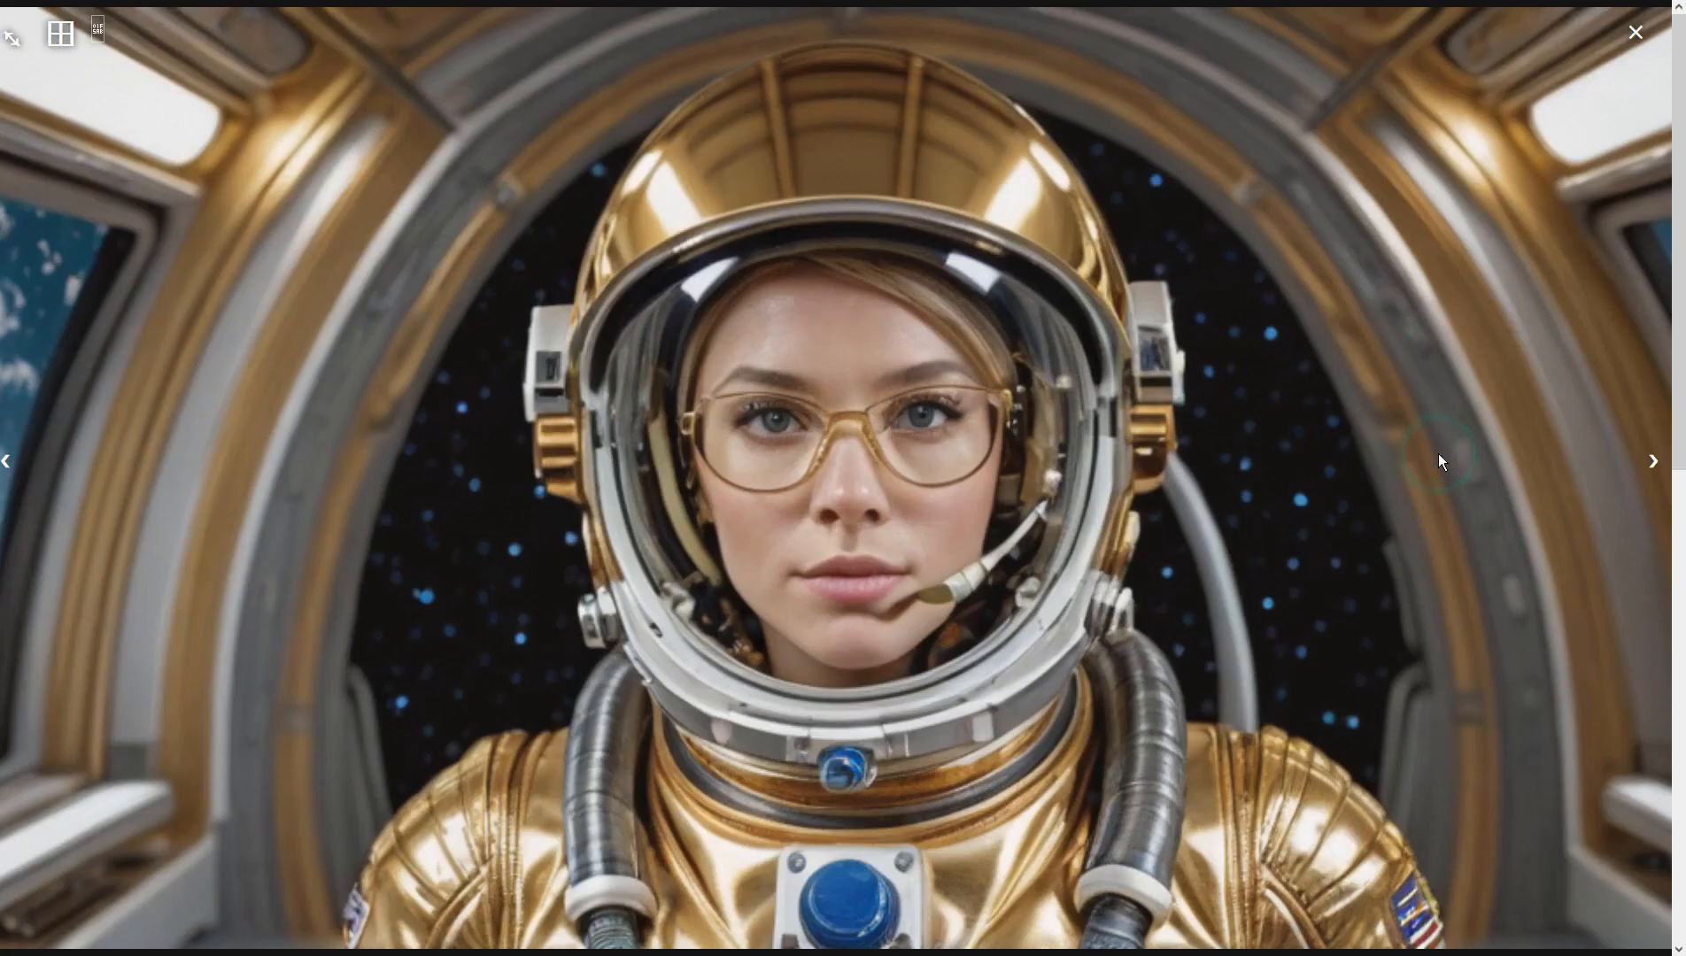
click(1438, 453)
- Raise the img2img denoising strength to 0.9, generate a variation and inspect it at full size
scroll(678, 559, down, 9)
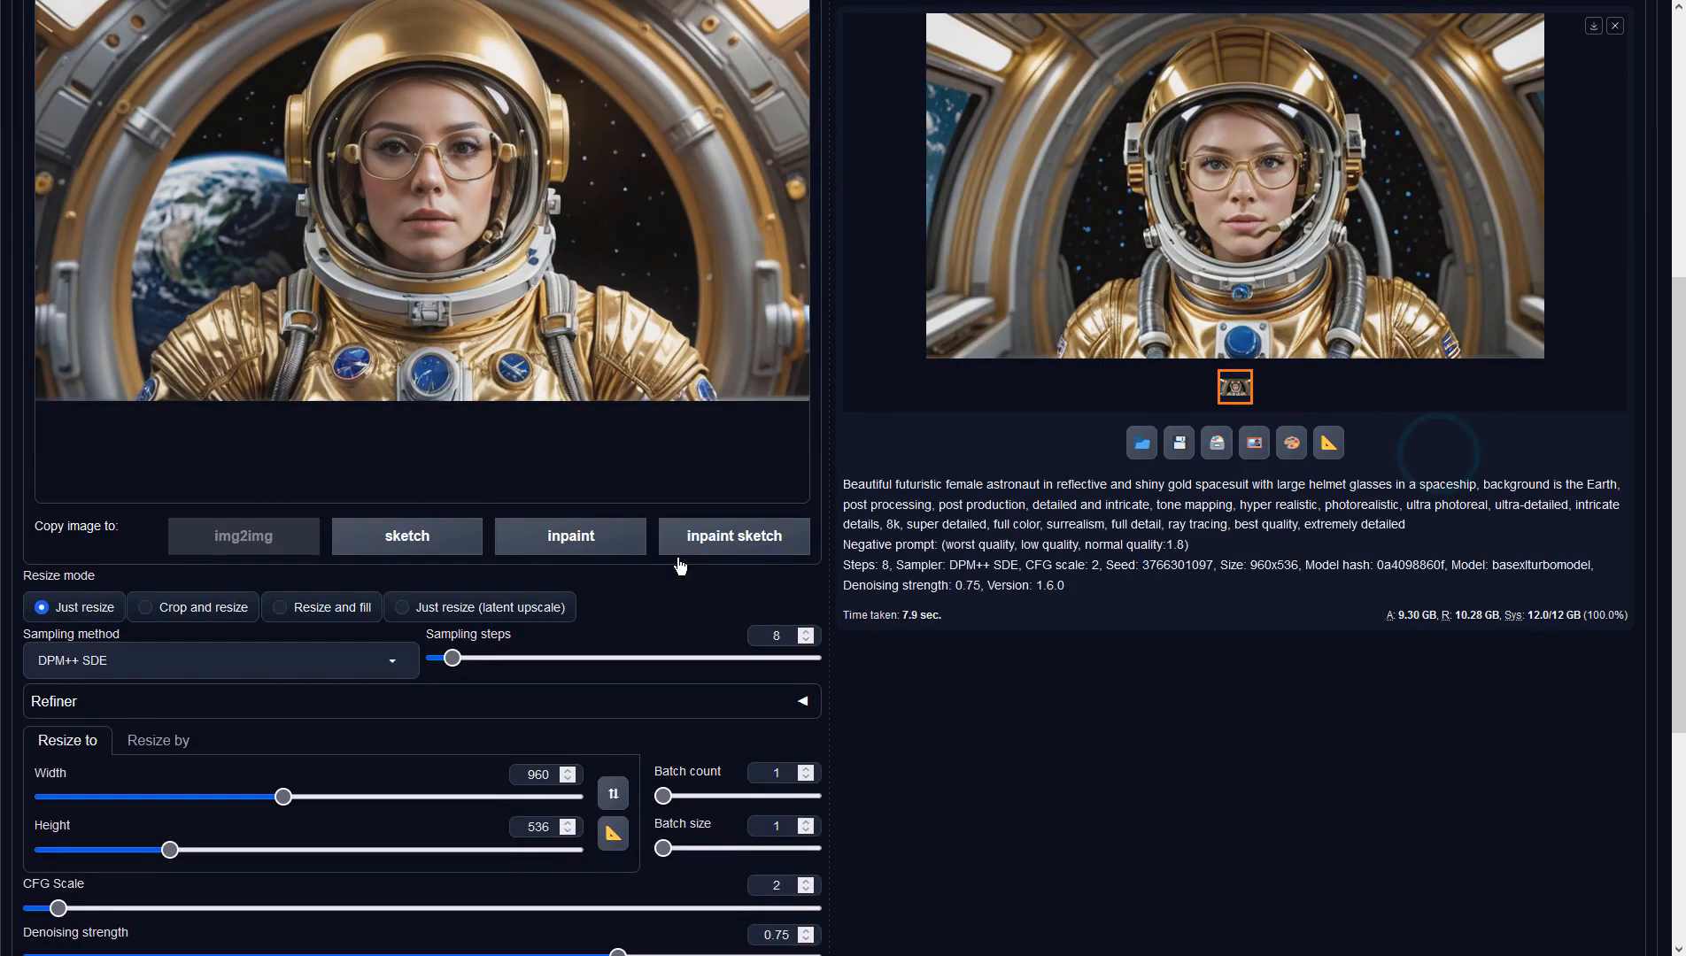
drag(619, 733, 736, 743)
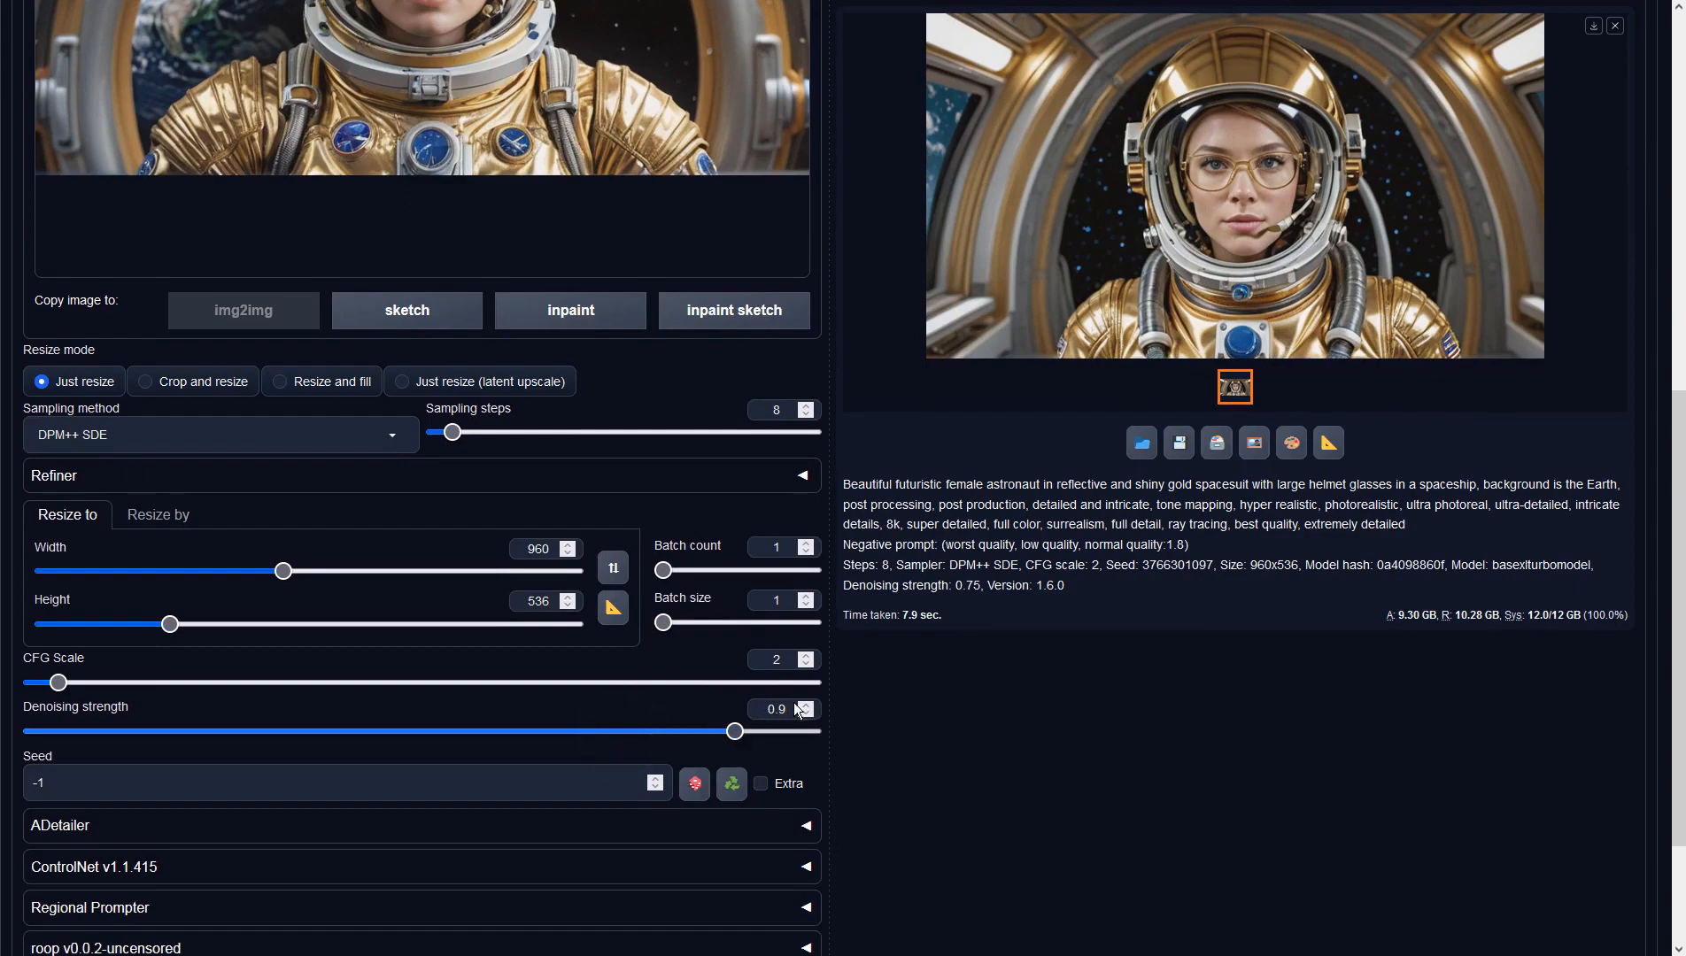
scroll(1208, 584, up, 10)
click(1434, 150)
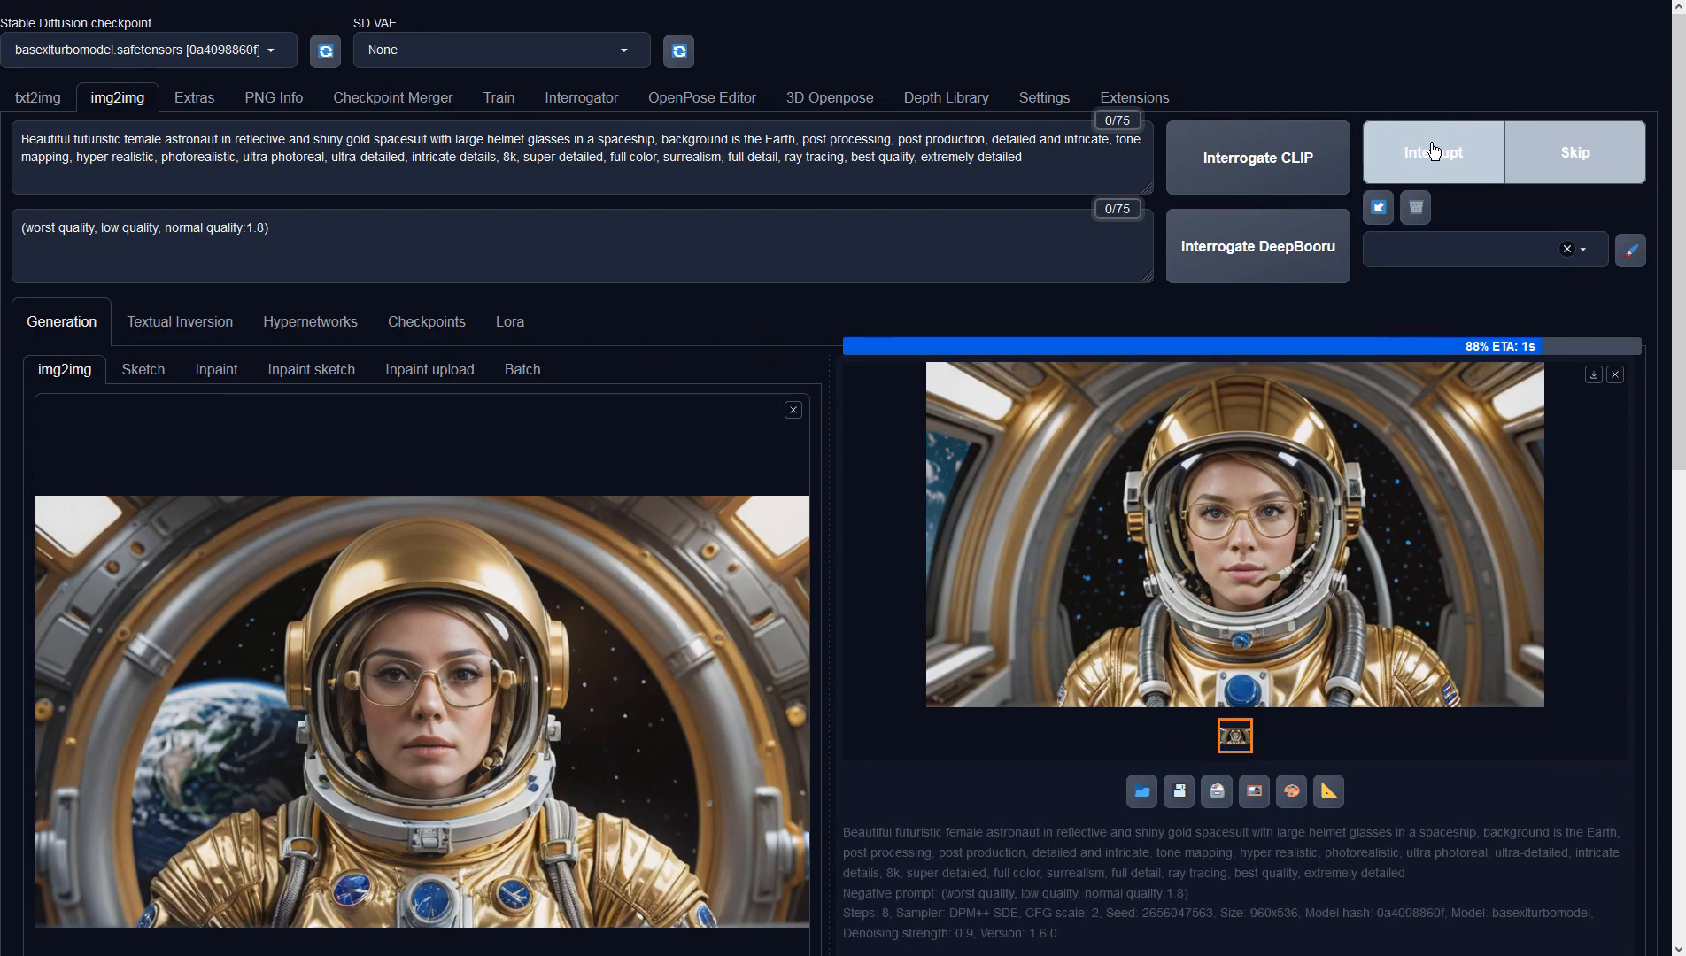
click(1398, 443)
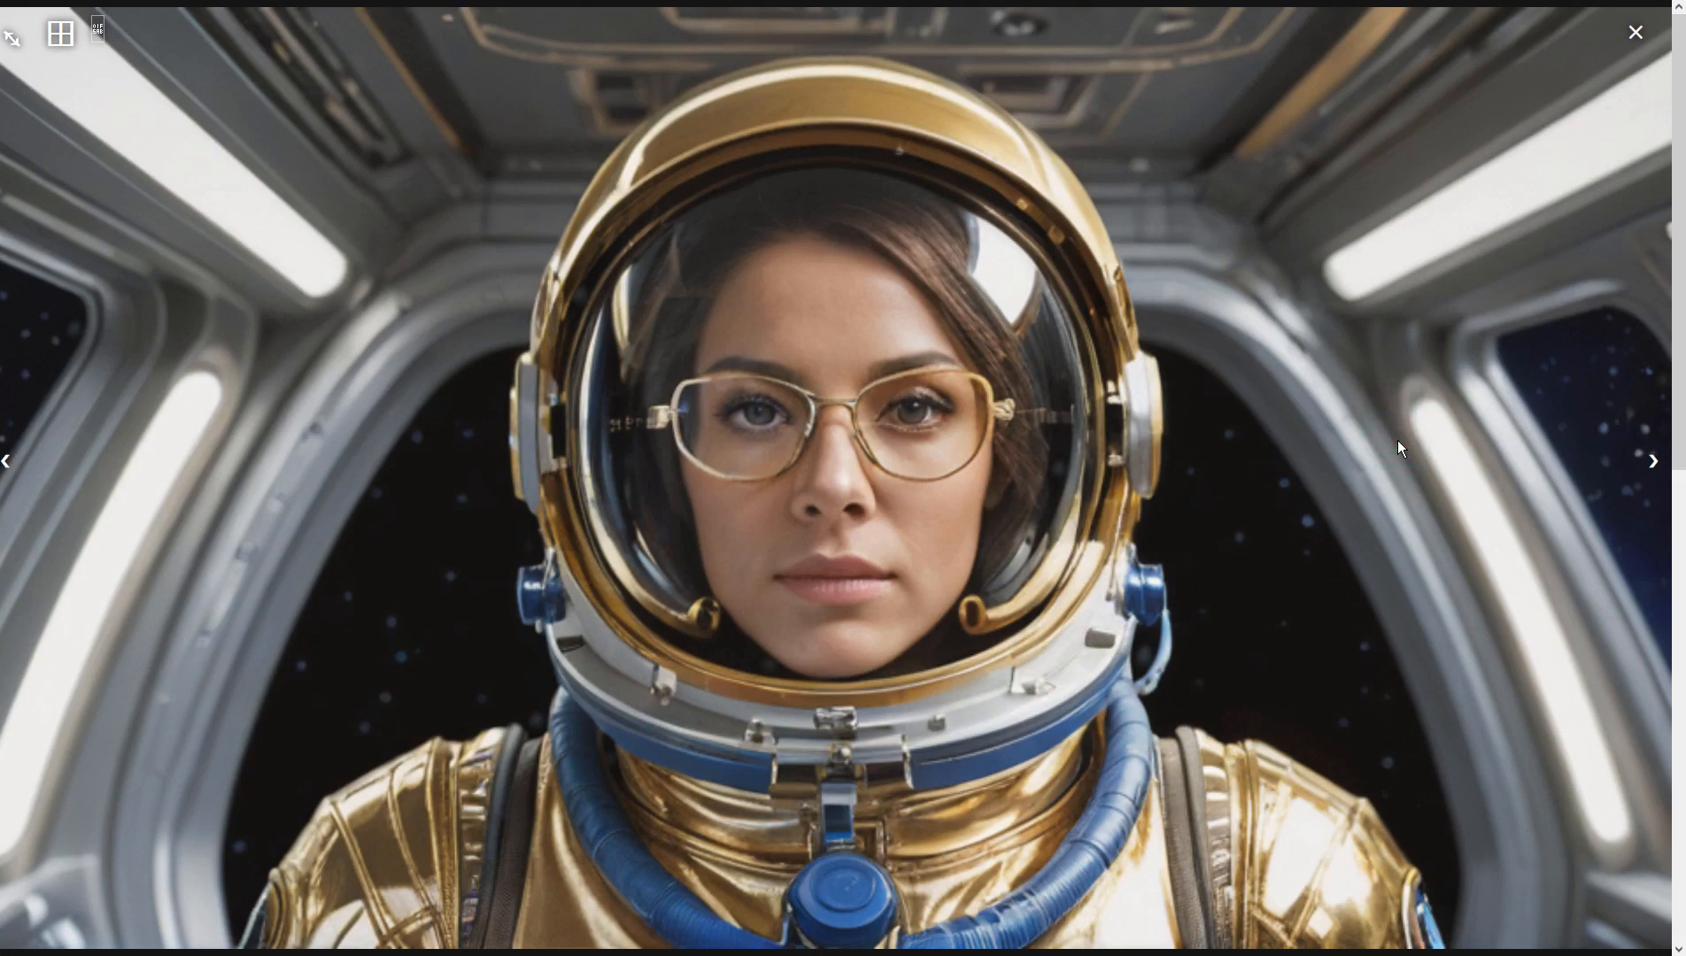
click(1397, 440)
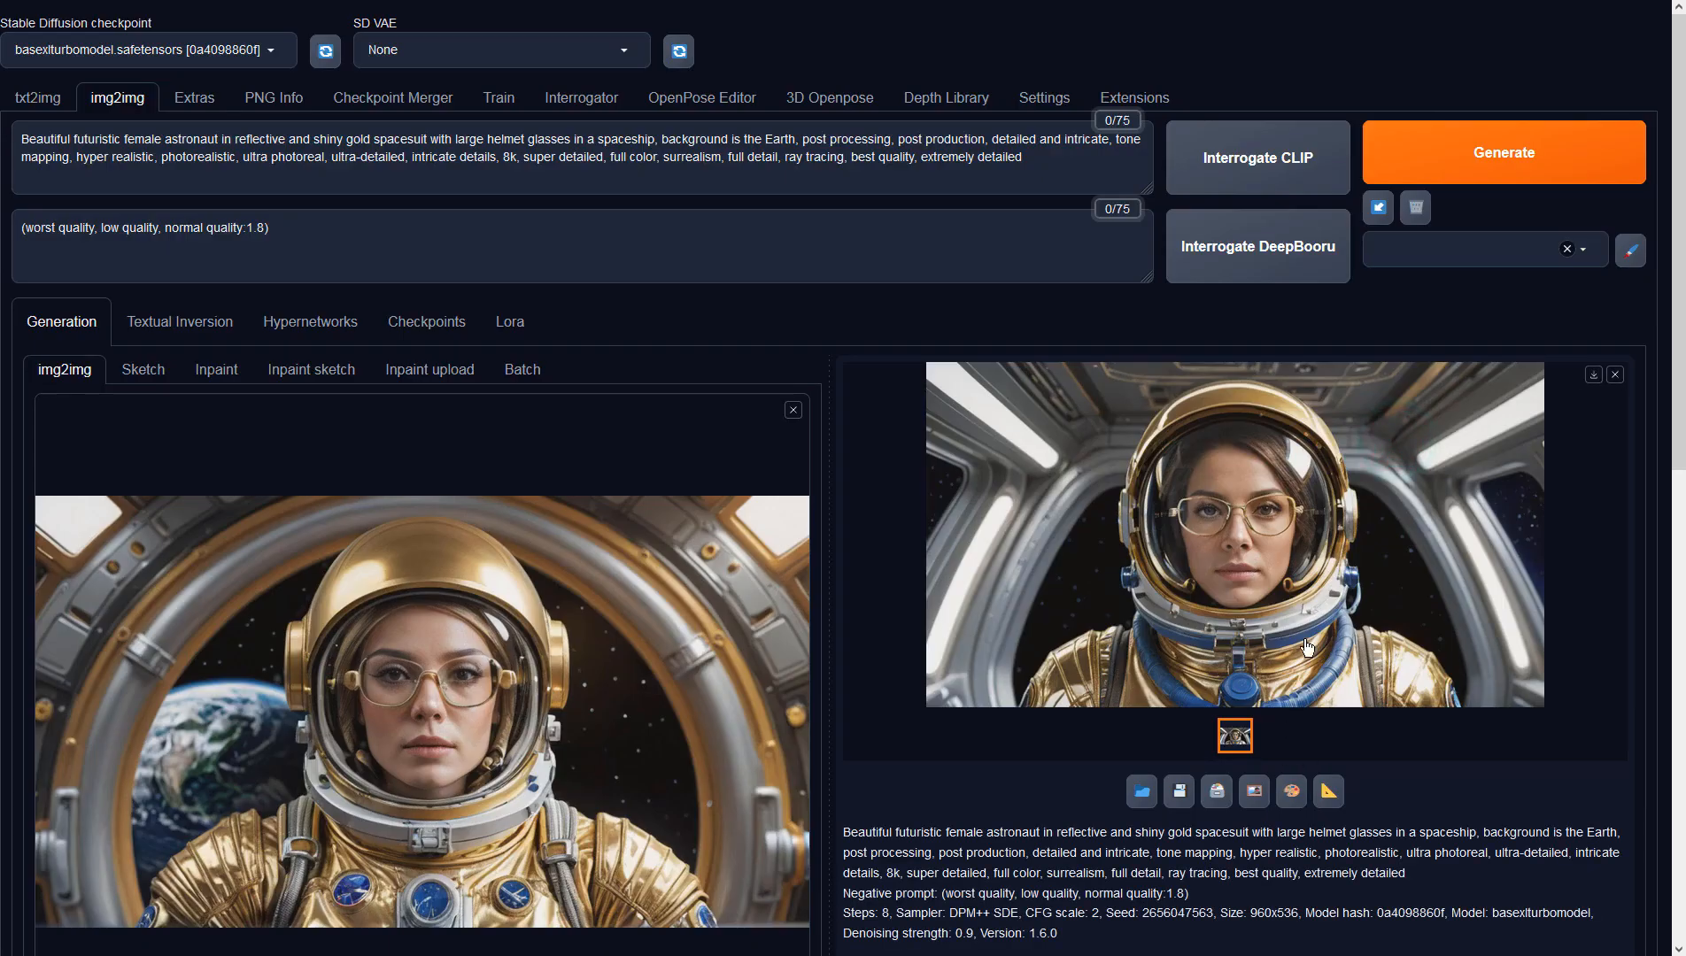
- Generate two more img2img variations with the same settings, viewing each one at full size
click(1441, 154)
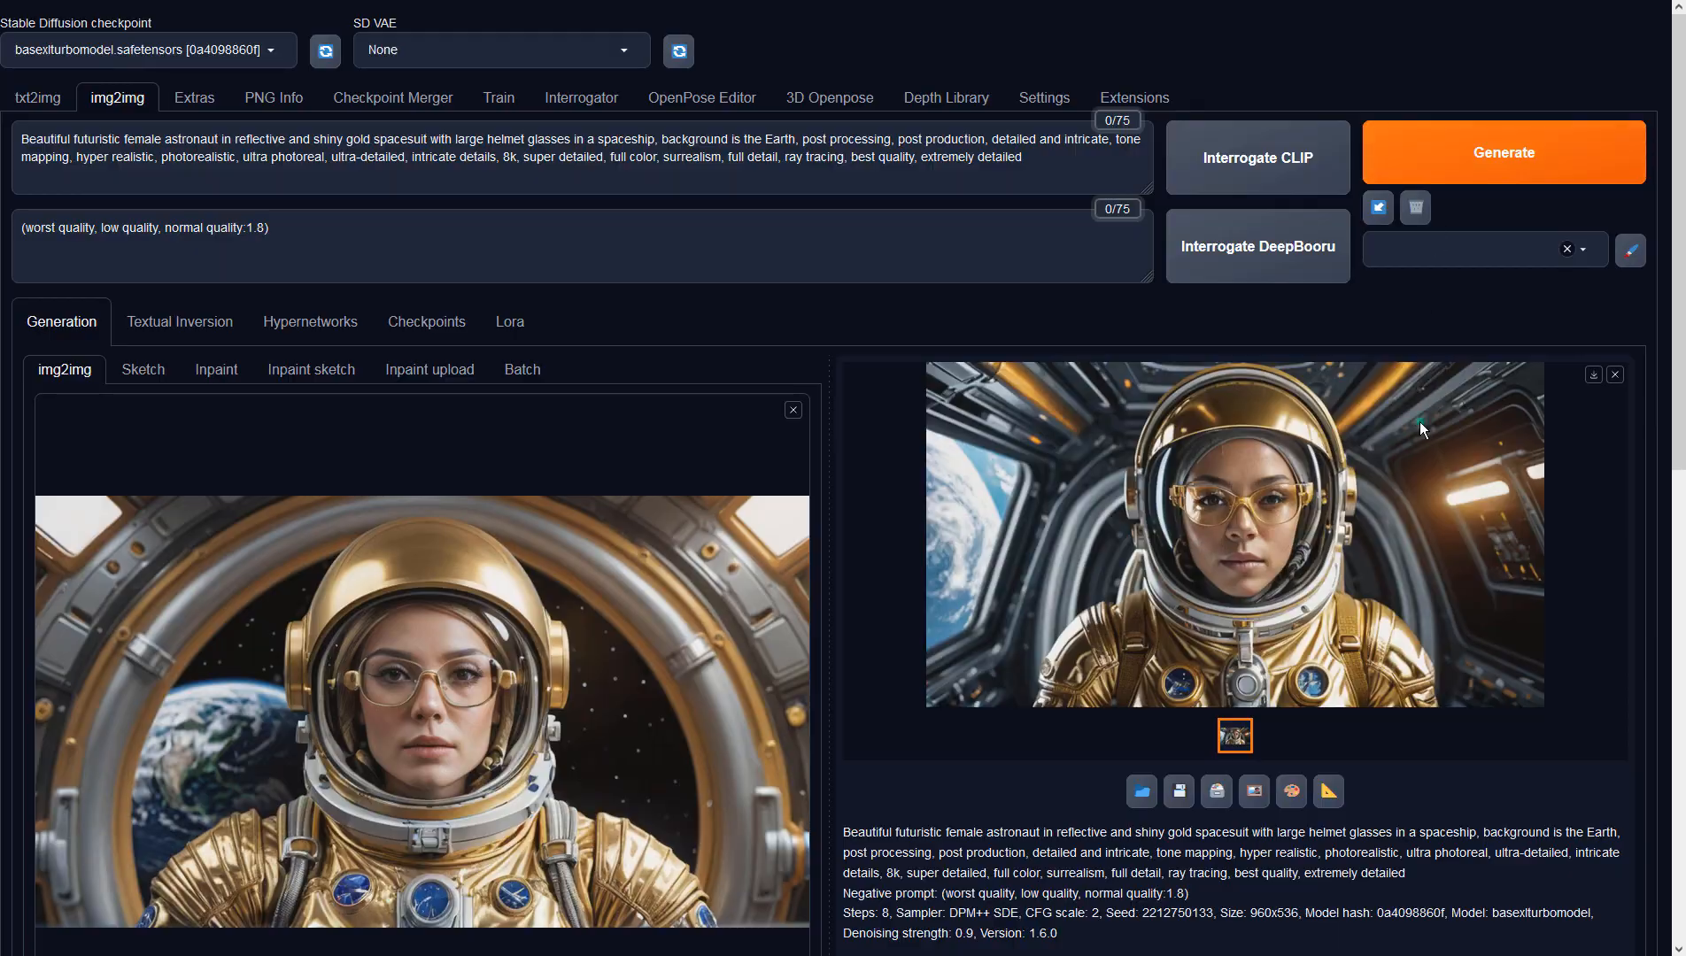
click(1420, 422)
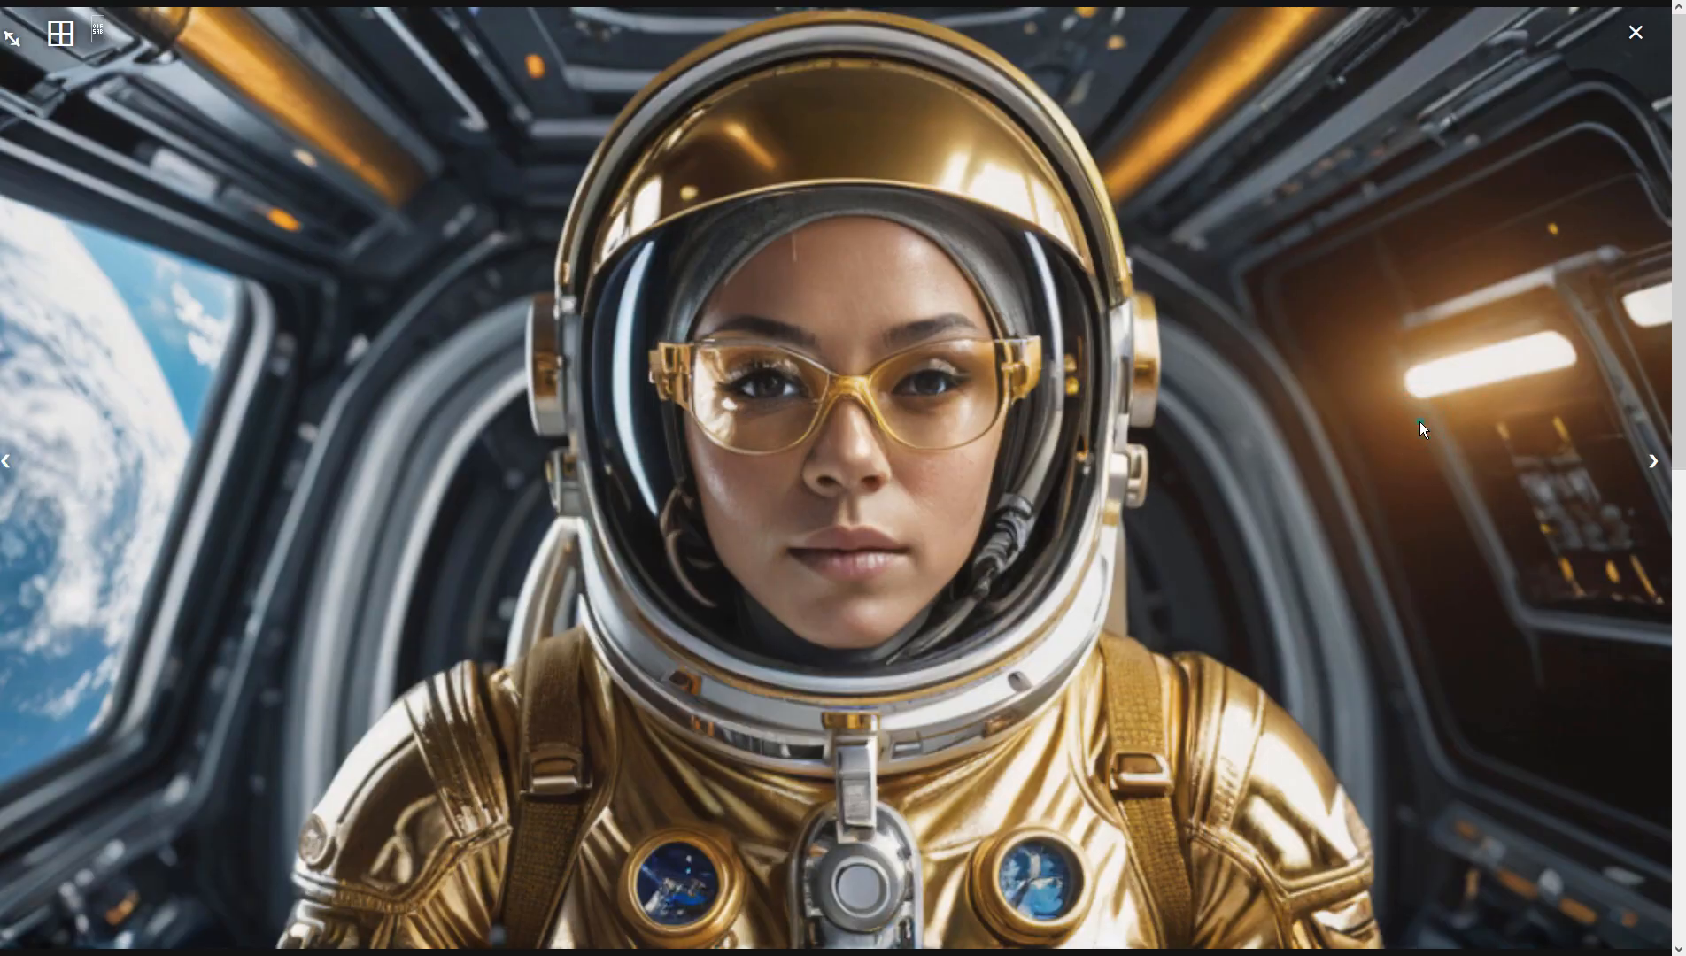
click(1420, 422)
click(1415, 160)
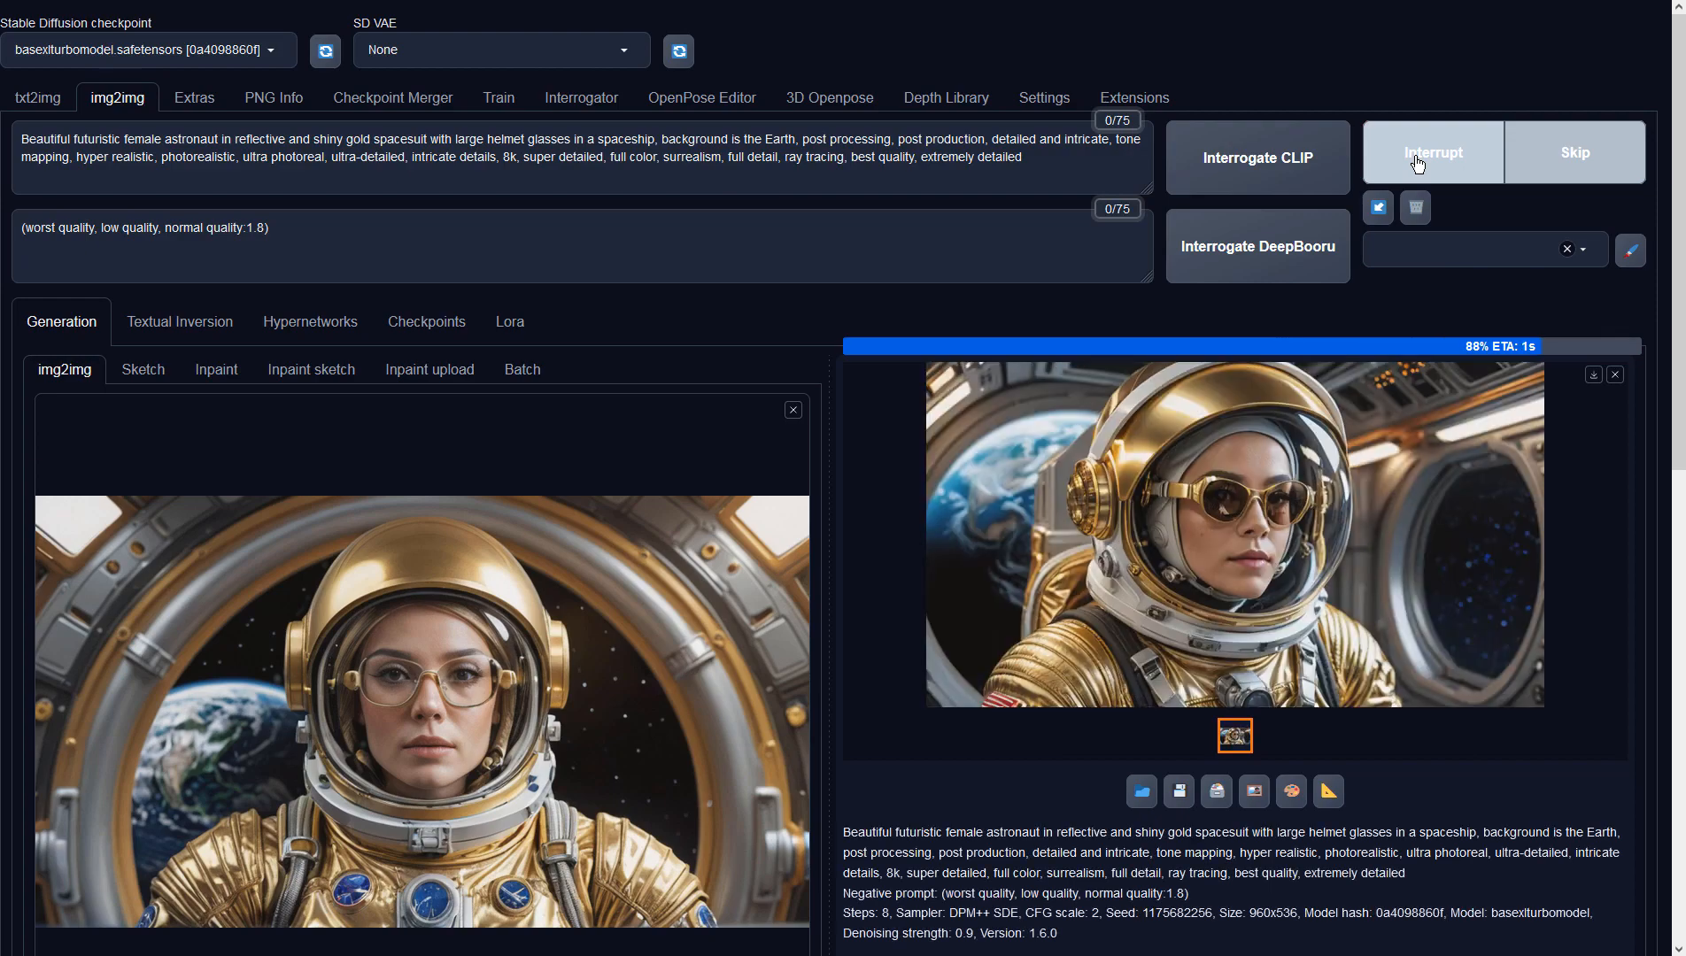
click(1386, 441)
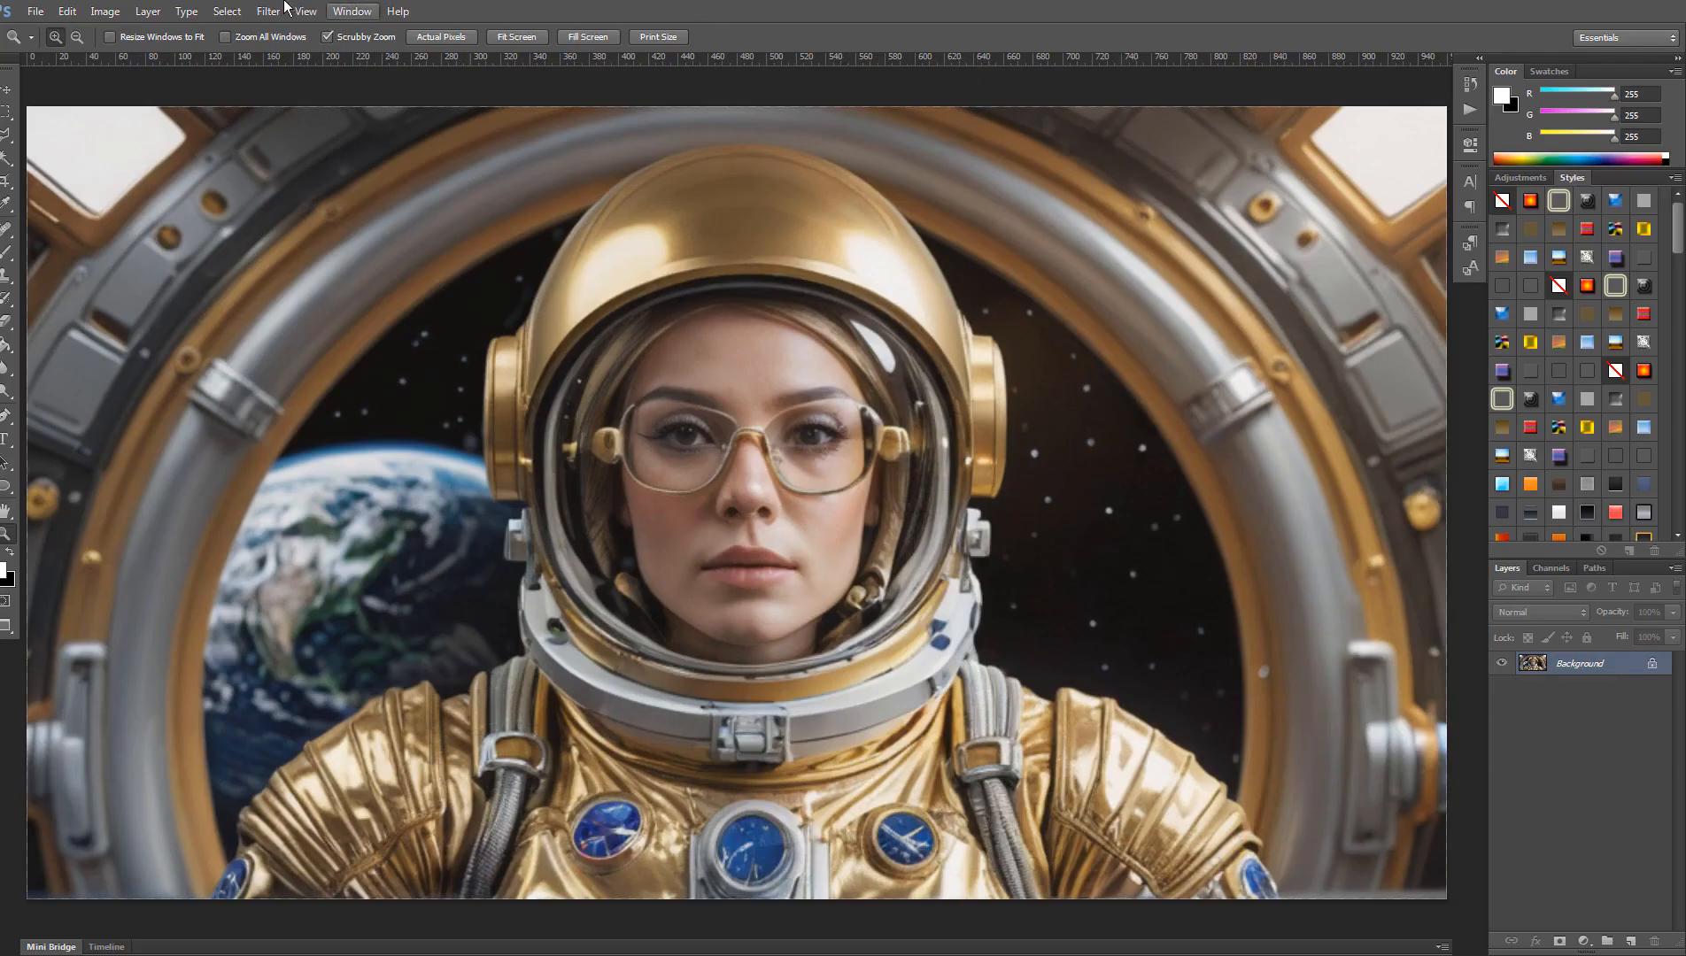
- Switch to Photoshop and apply a Vibrance adjustment to the astronaut image with Vibrance +100 and Saturation +38
click(107, 10)
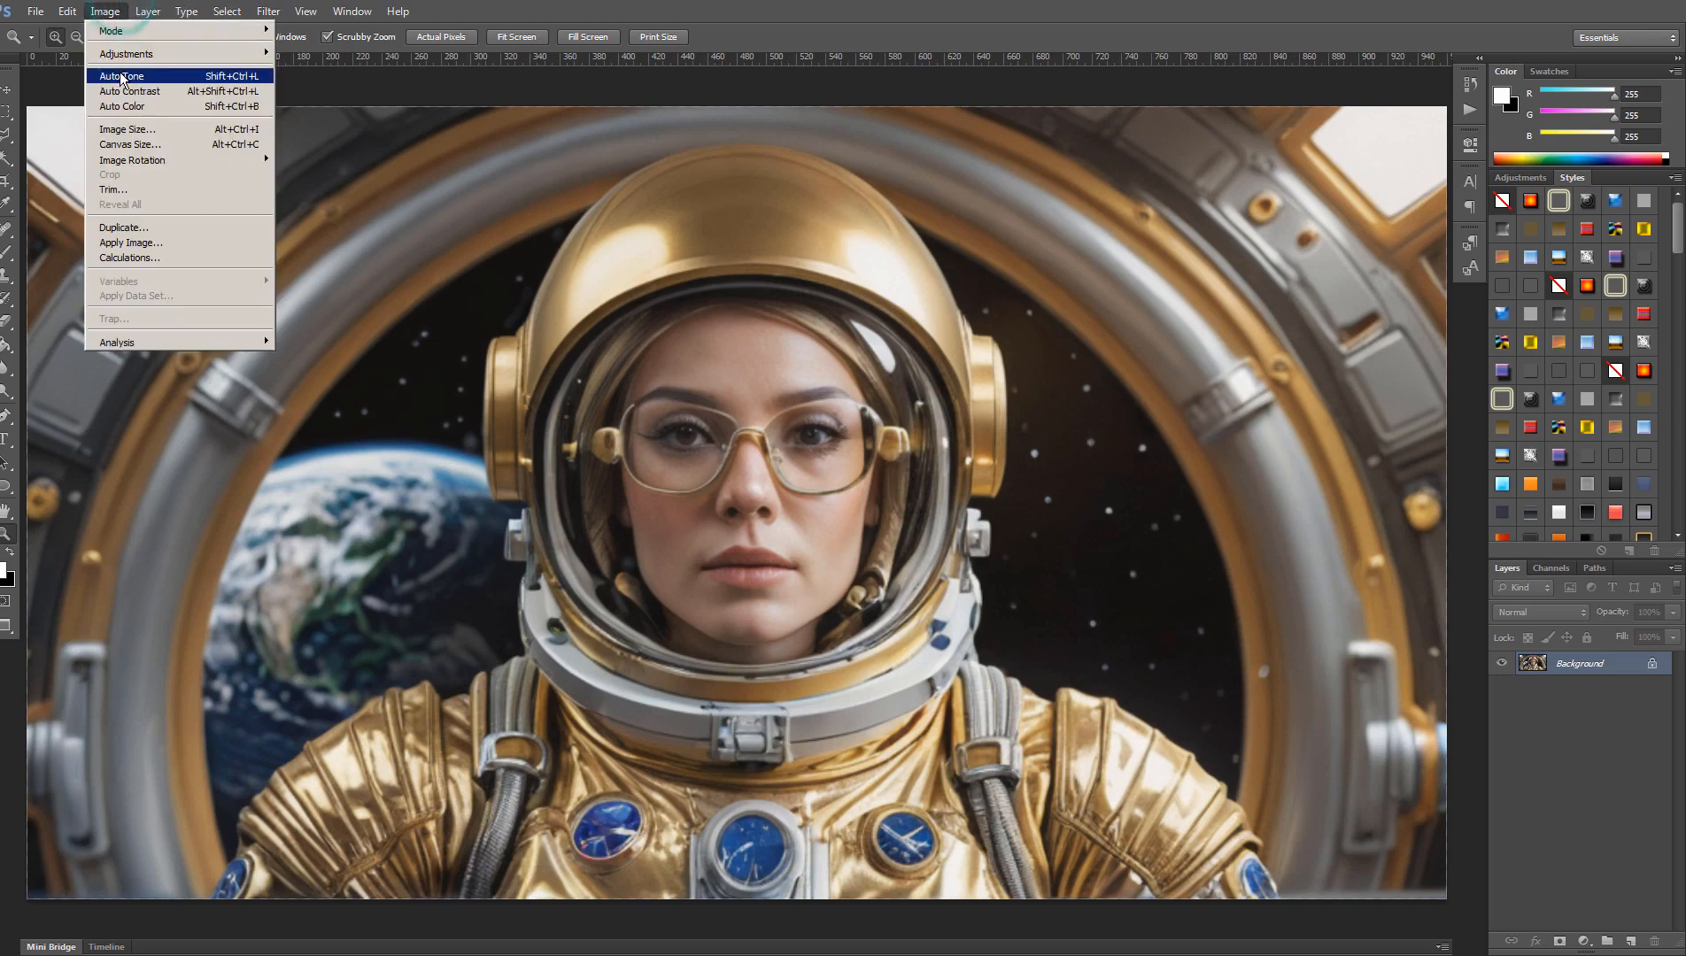
mouse_move(127, 53)
click(359, 124)
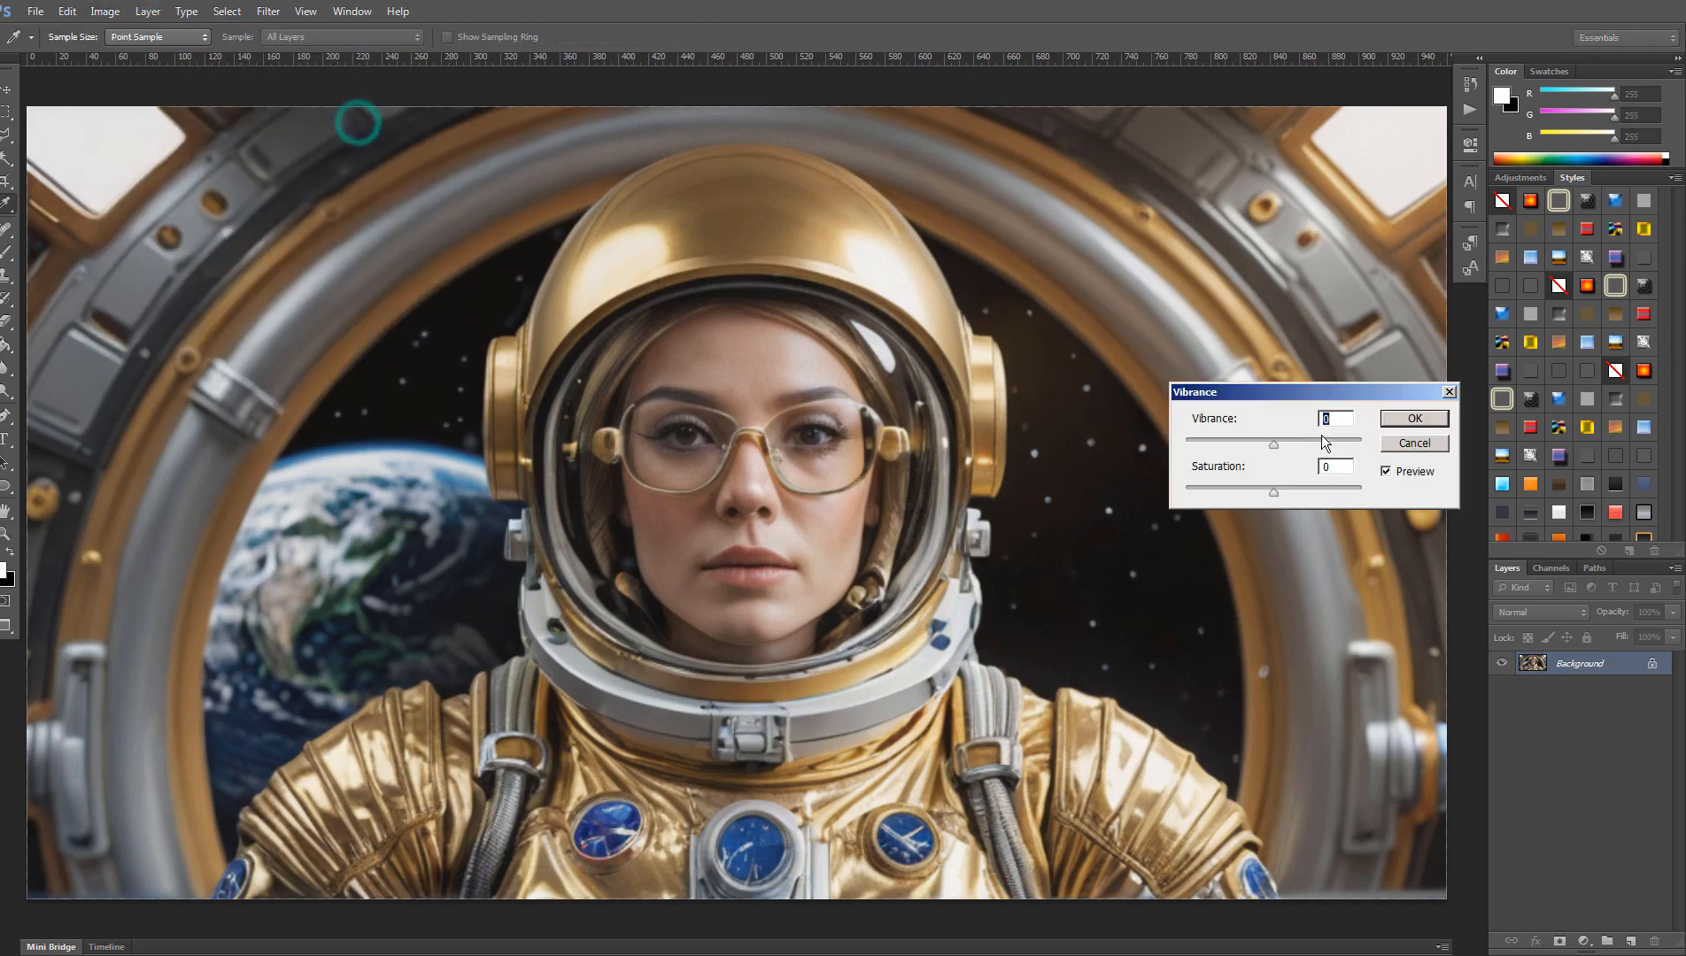
drag(1275, 448, 1364, 453)
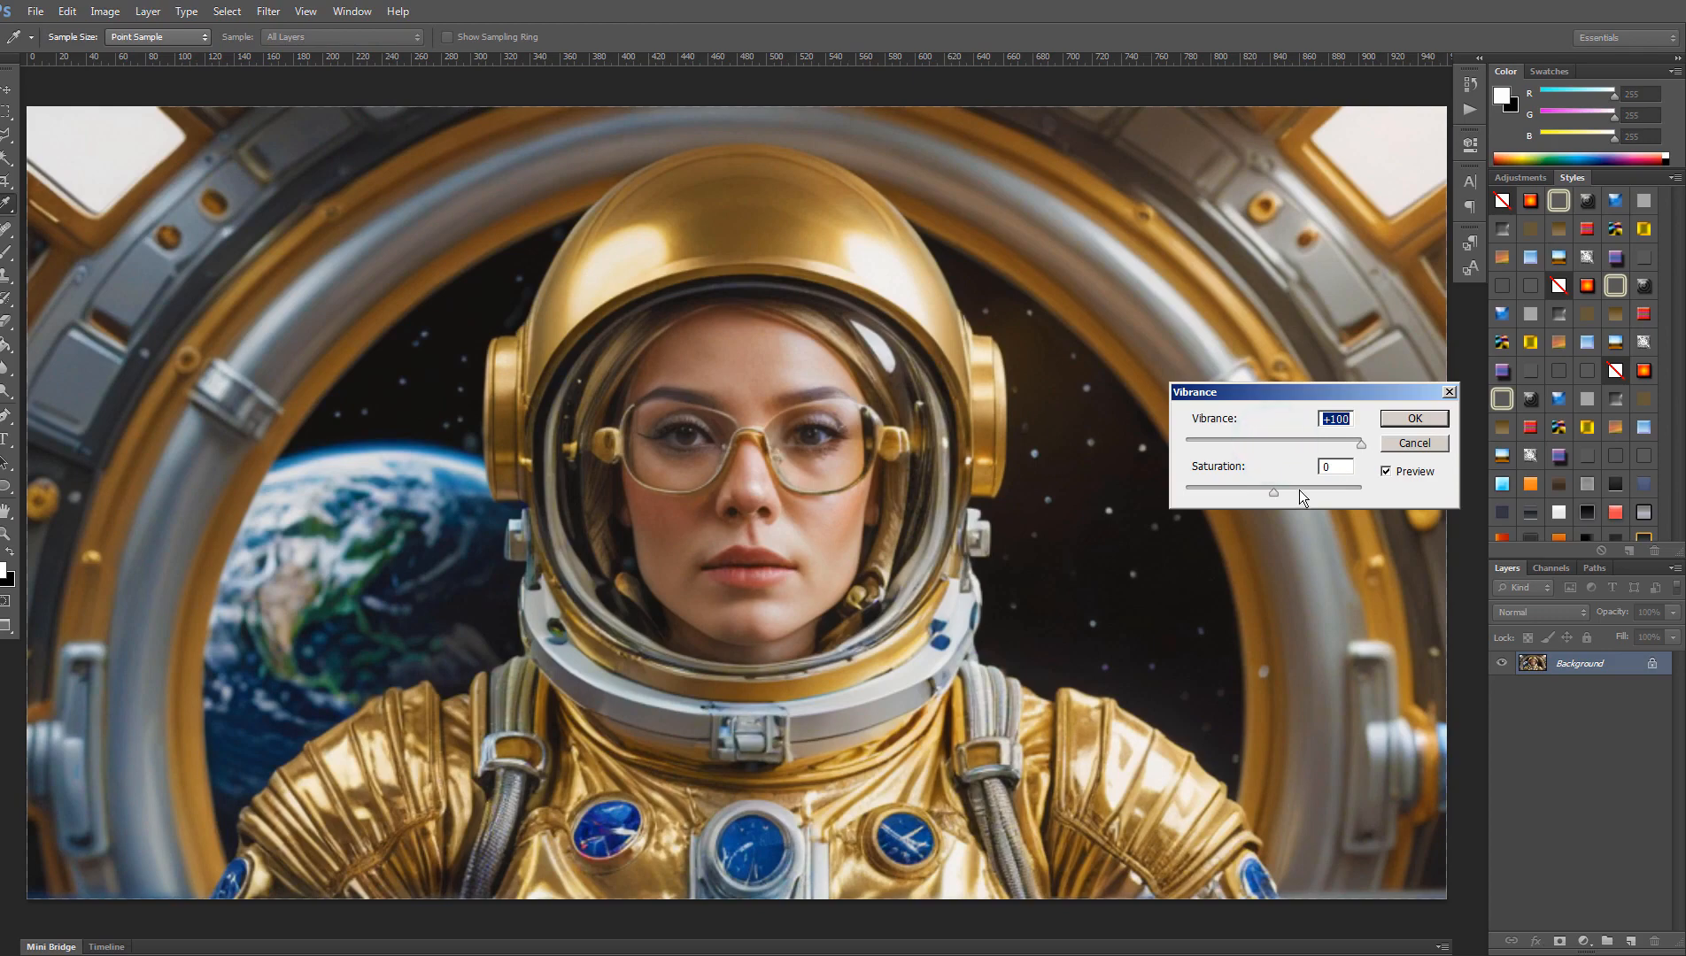
drag(1276, 494, 1307, 495)
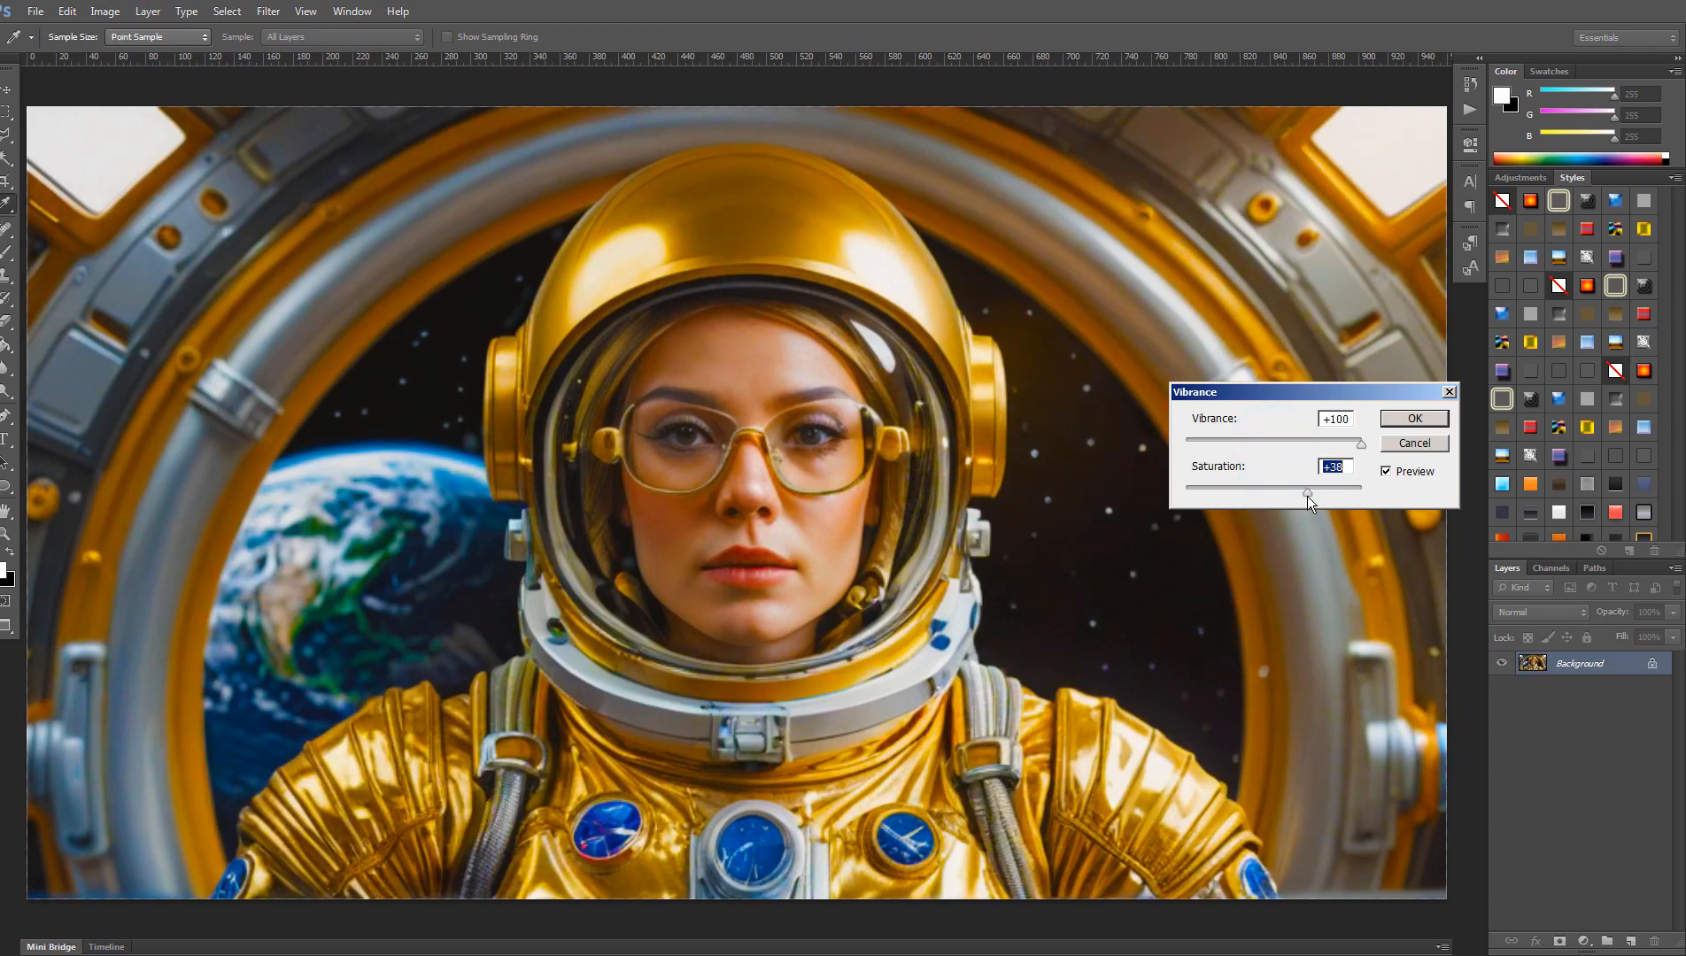
click(1420, 413)
- Apply the Auto Contrast and Auto Tone corrections to the astronaut image
click(103, 11)
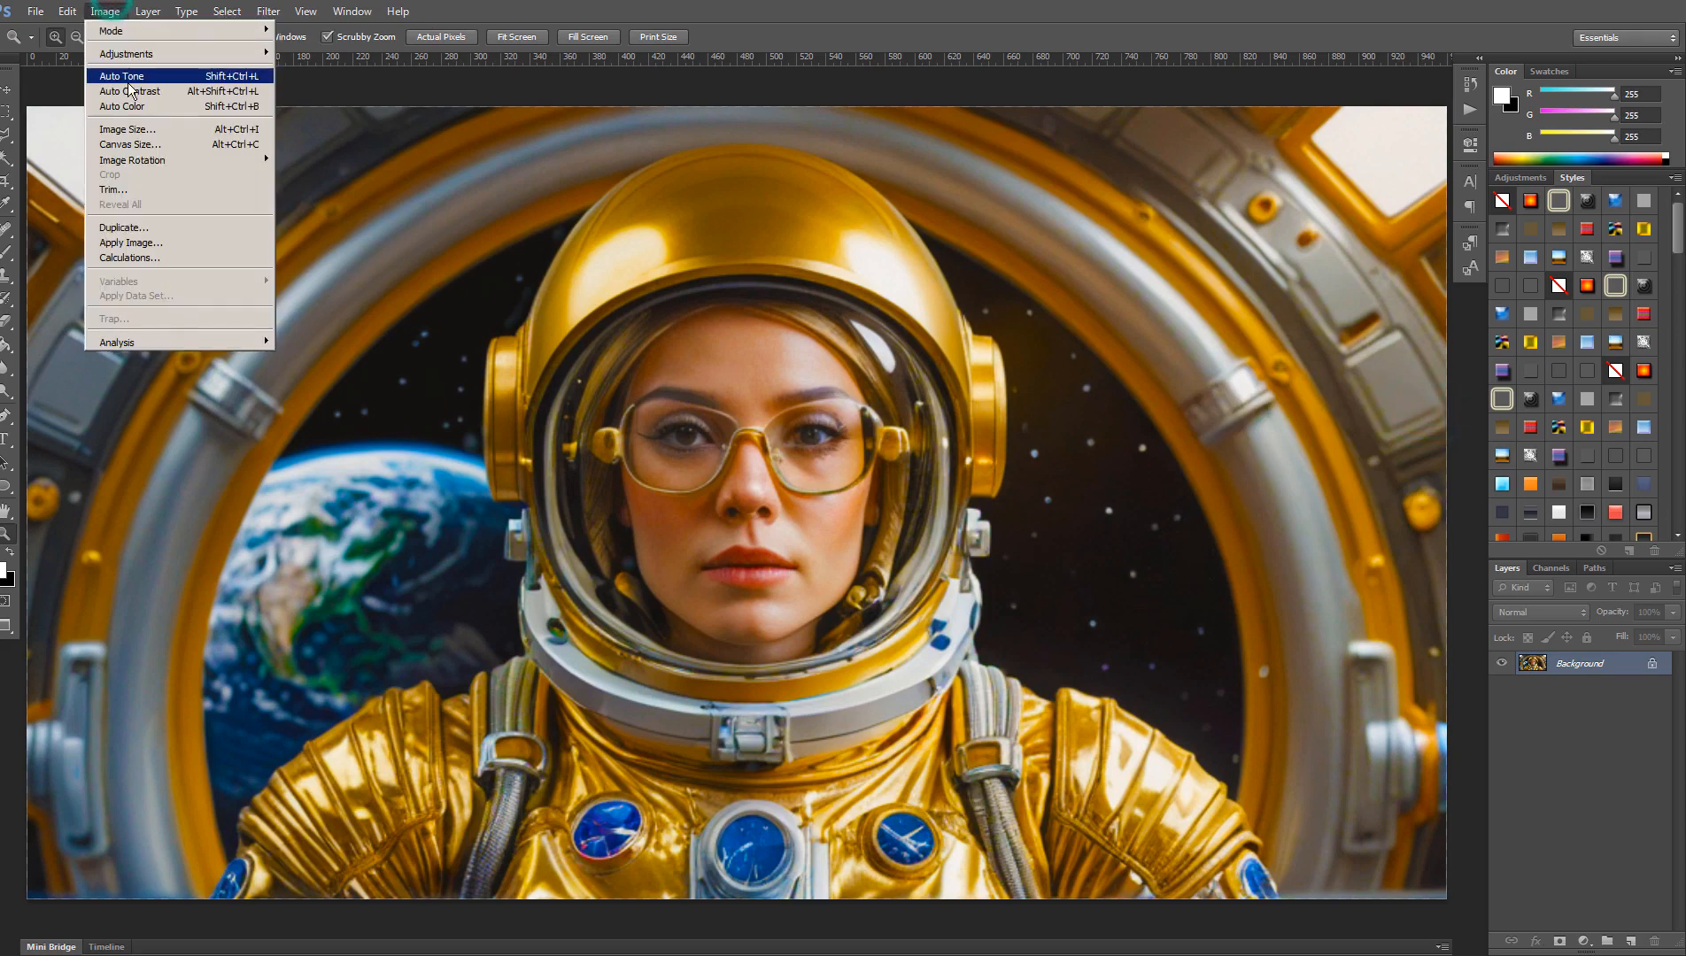
click(129, 92)
click(113, 9)
click(122, 76)
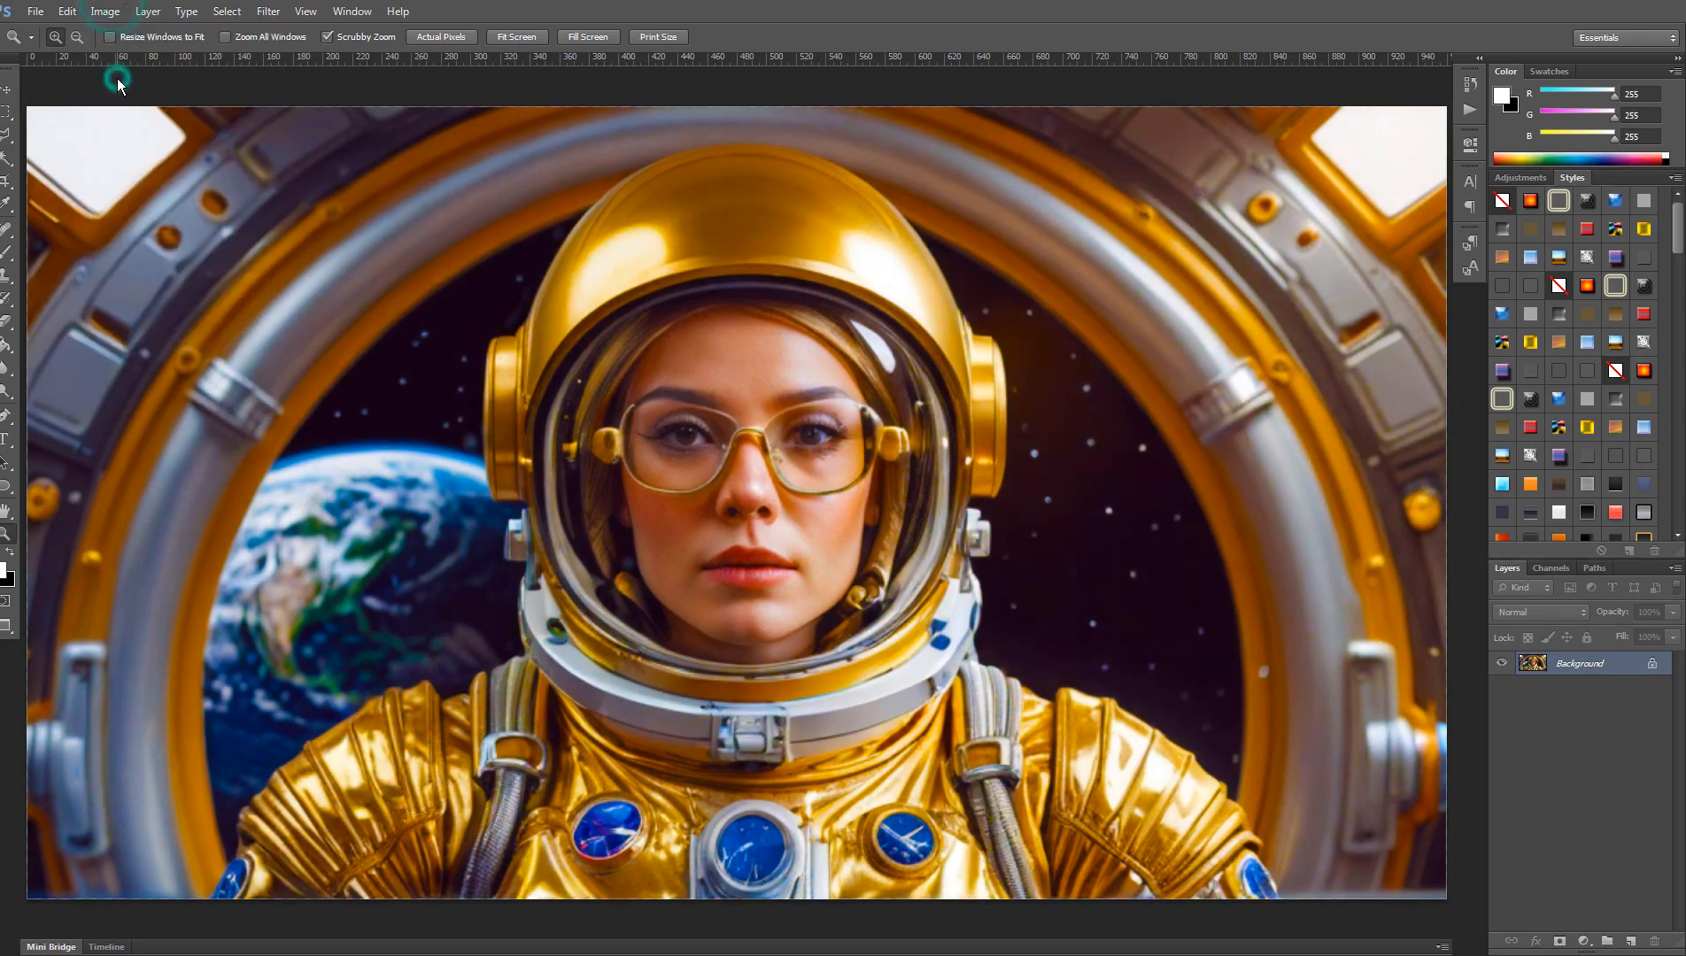
click(111, 9)
click(114, 106)
- Compare the original image with the corrected version by alternating between the opening snapshot and the latest history state
click(1469, 84)
click(1328, 92)
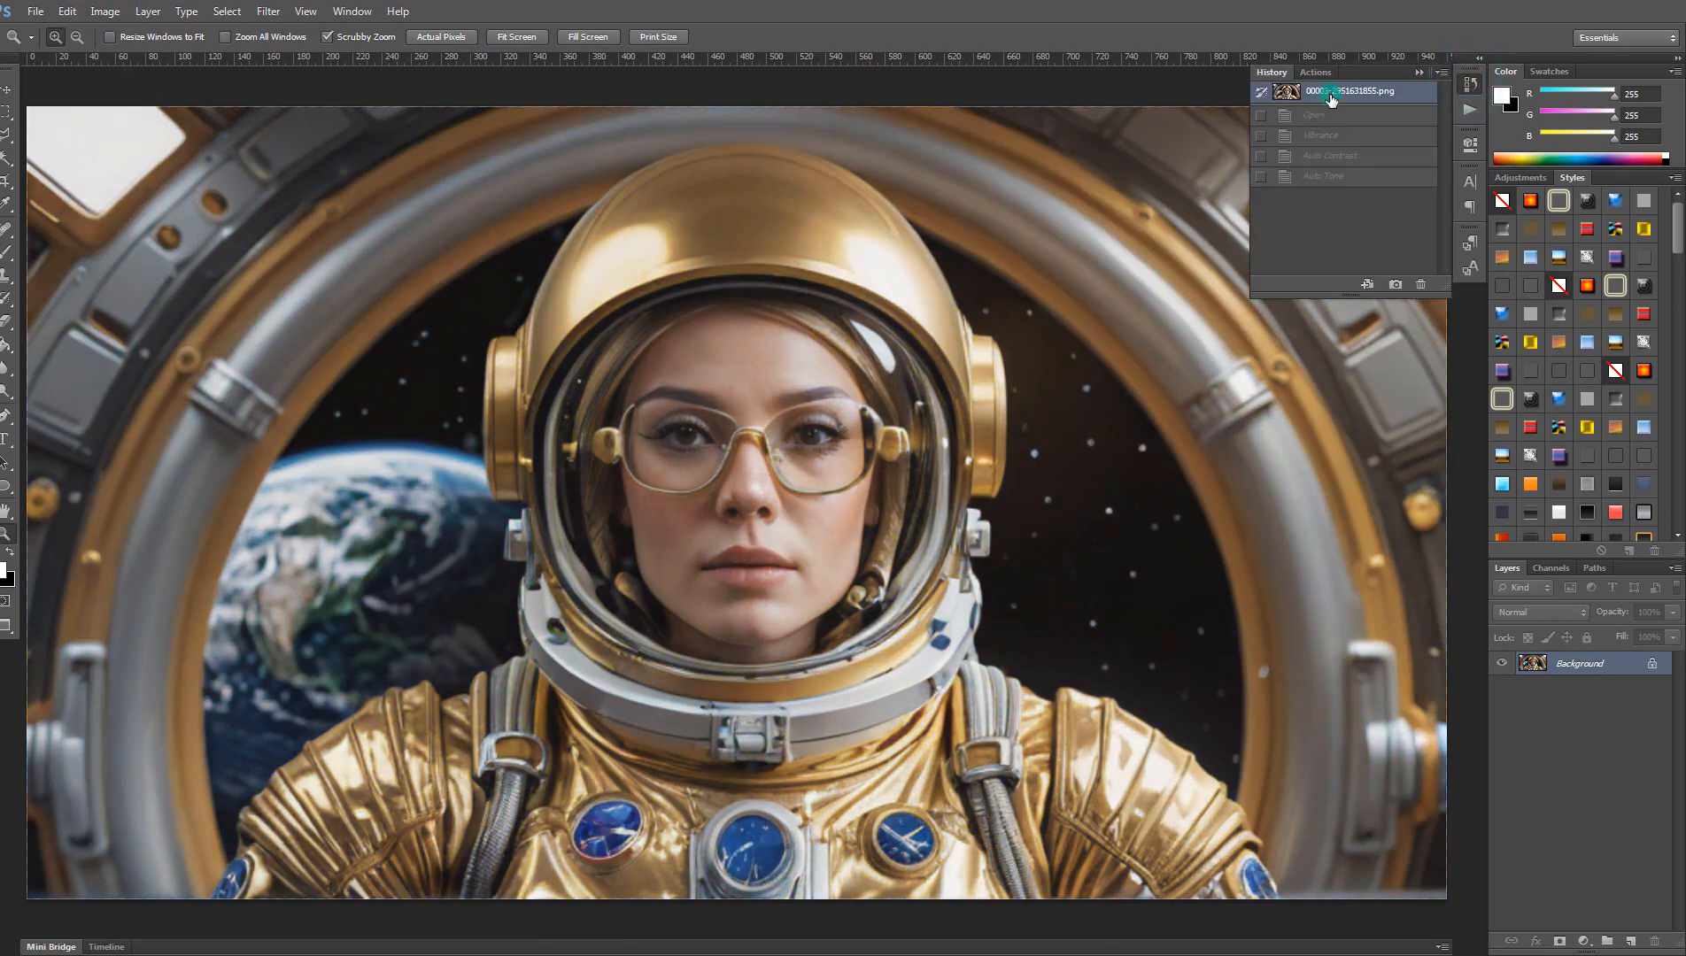
click(1337, 177)
click(1337, 92)
click(1338, 174)
click(1337, 93)
click(1339, 176)
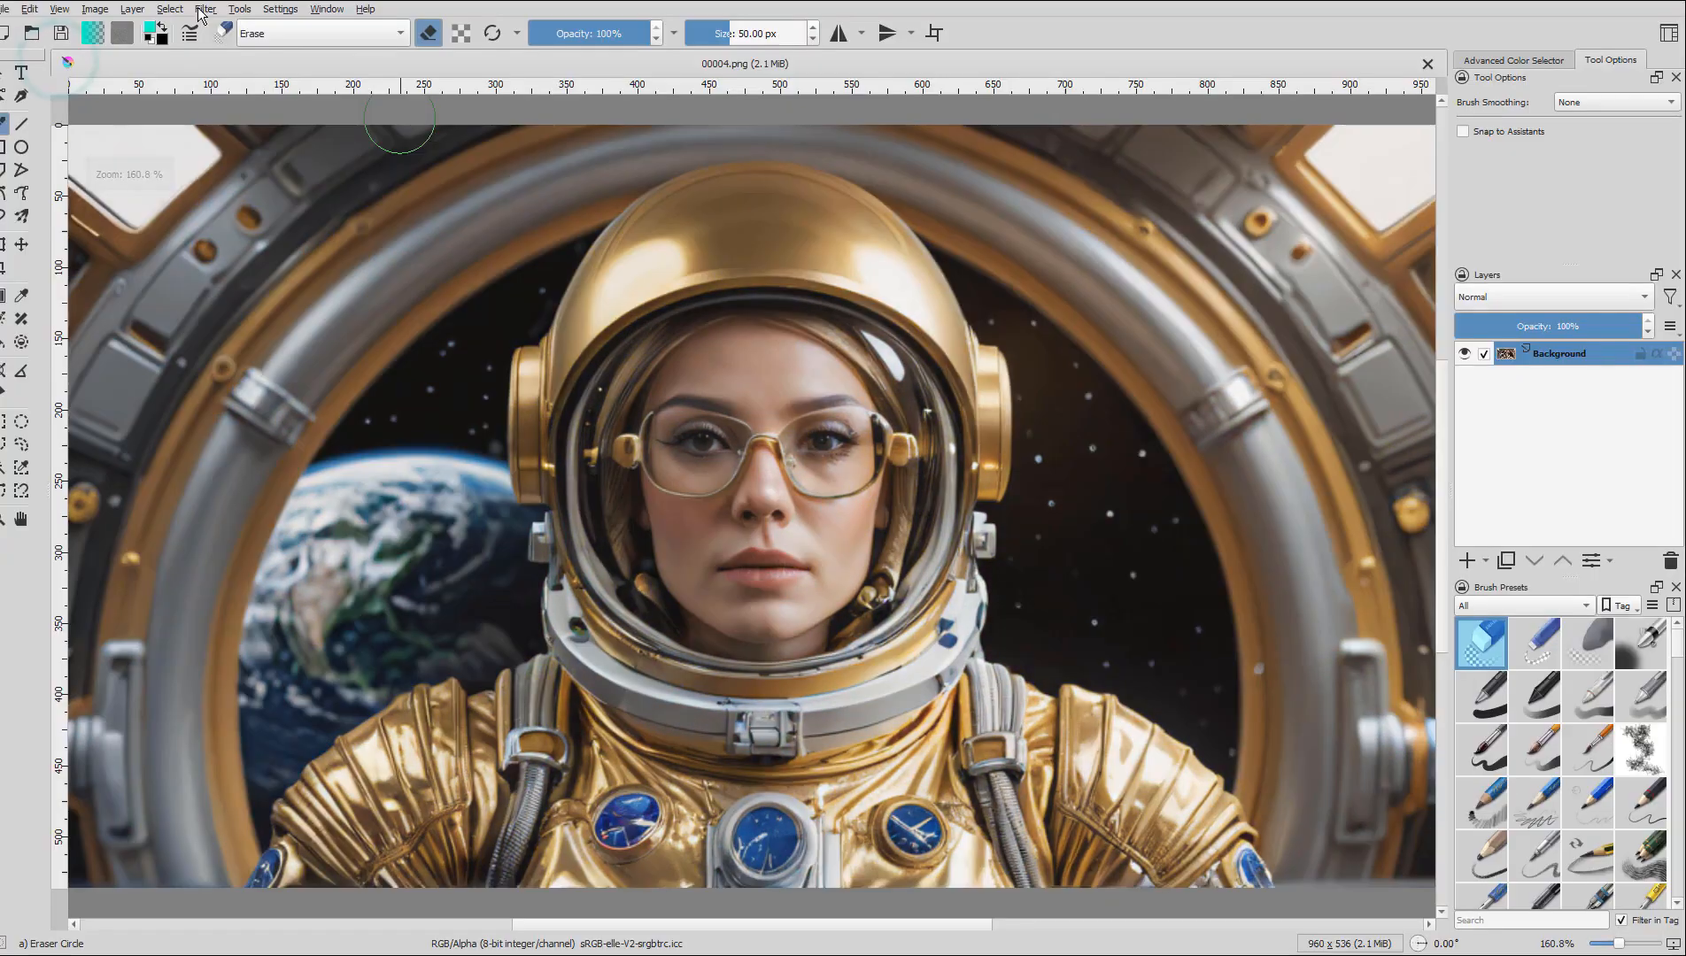
- Switch to Krita and apply the Auto Contrast filter to the astronaut image 00004.png
click(206, 8)
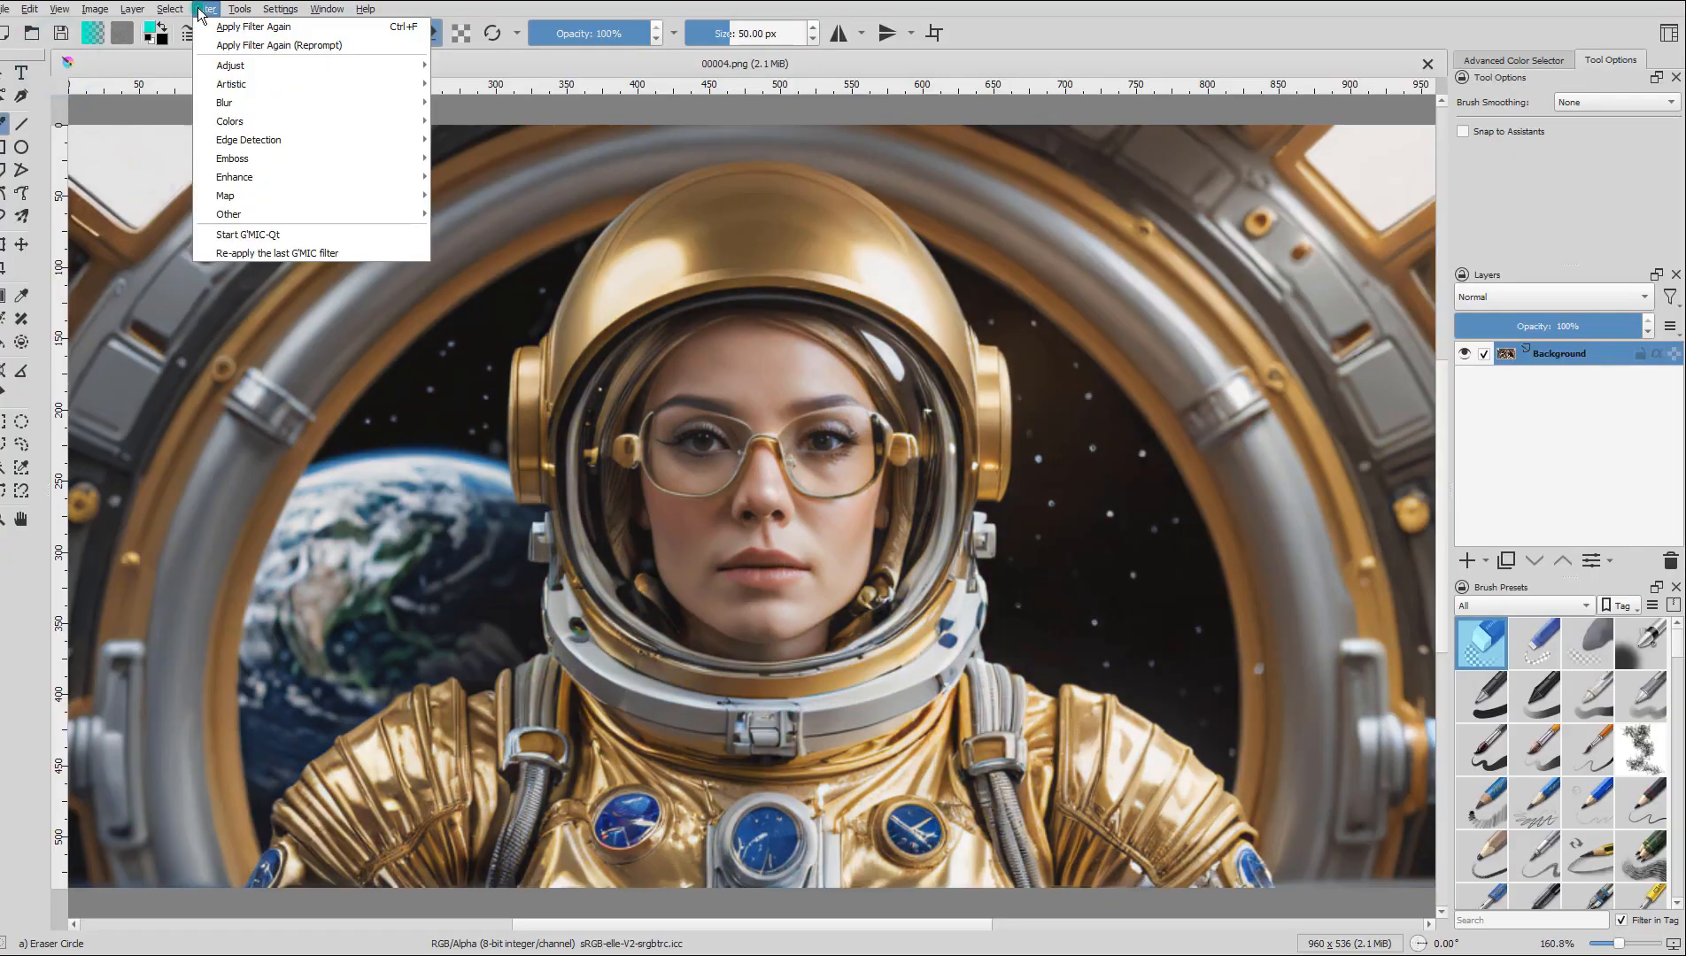
mouse_move(244, 70)
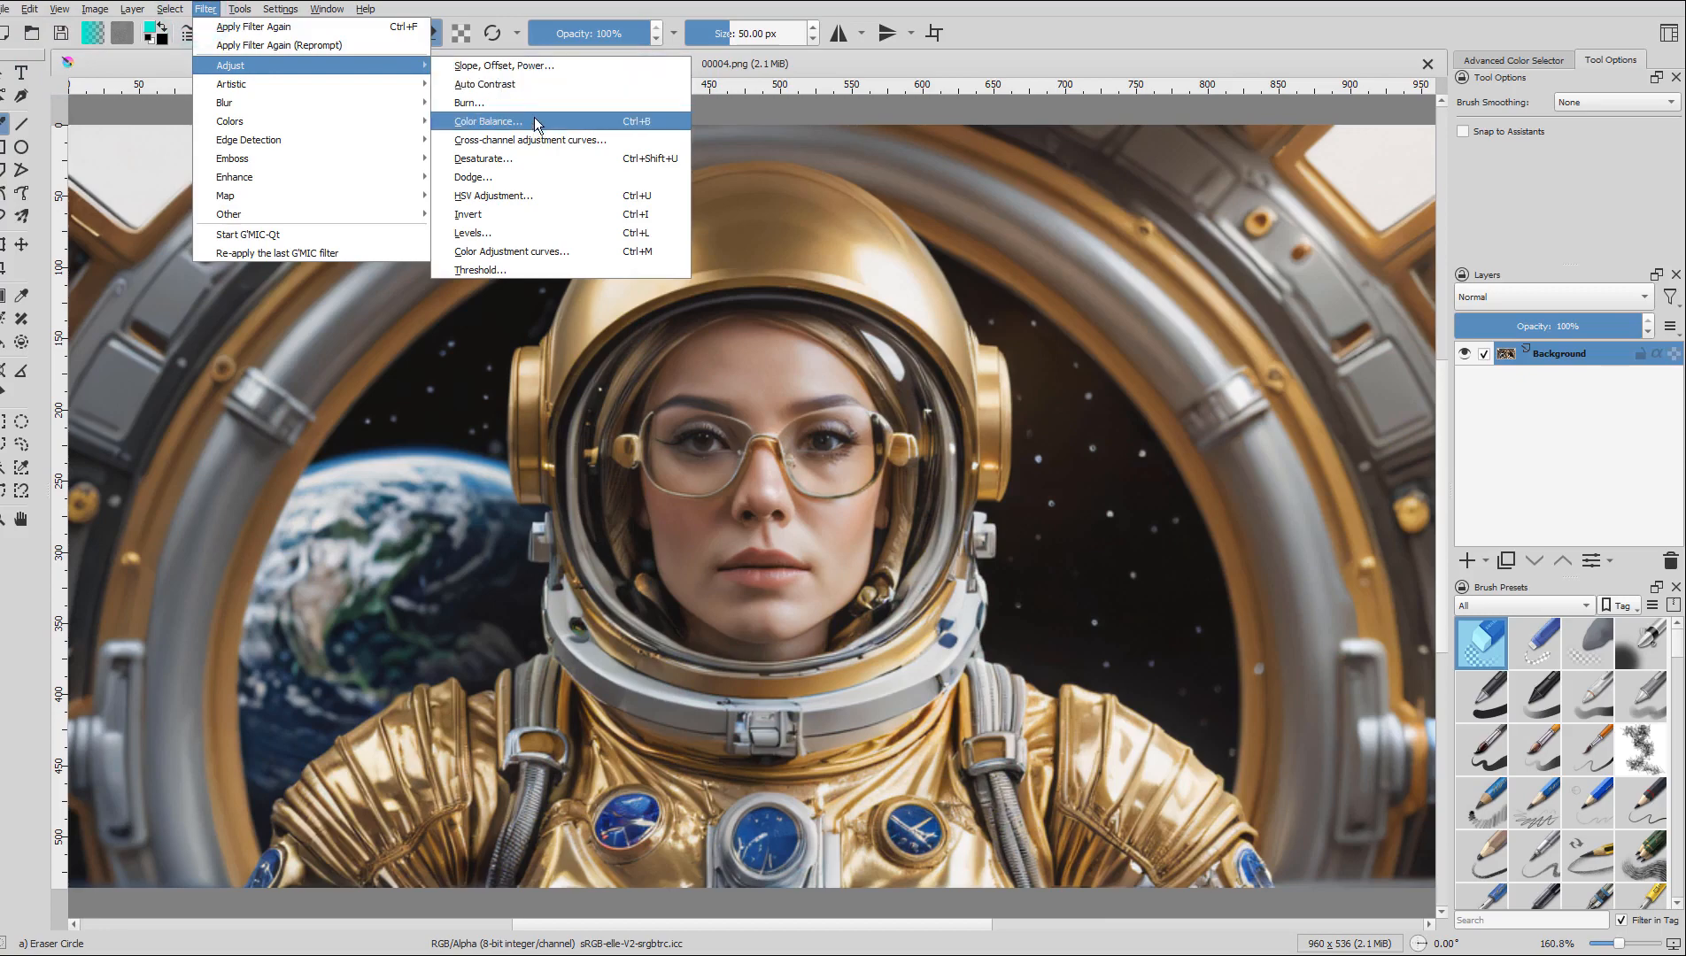
click(541, 86)
- Apply a cross-channel adjustment of Saturation driven by Lightness, with curve output 30 at input 0 and 12 at input 100
click(206, 11)
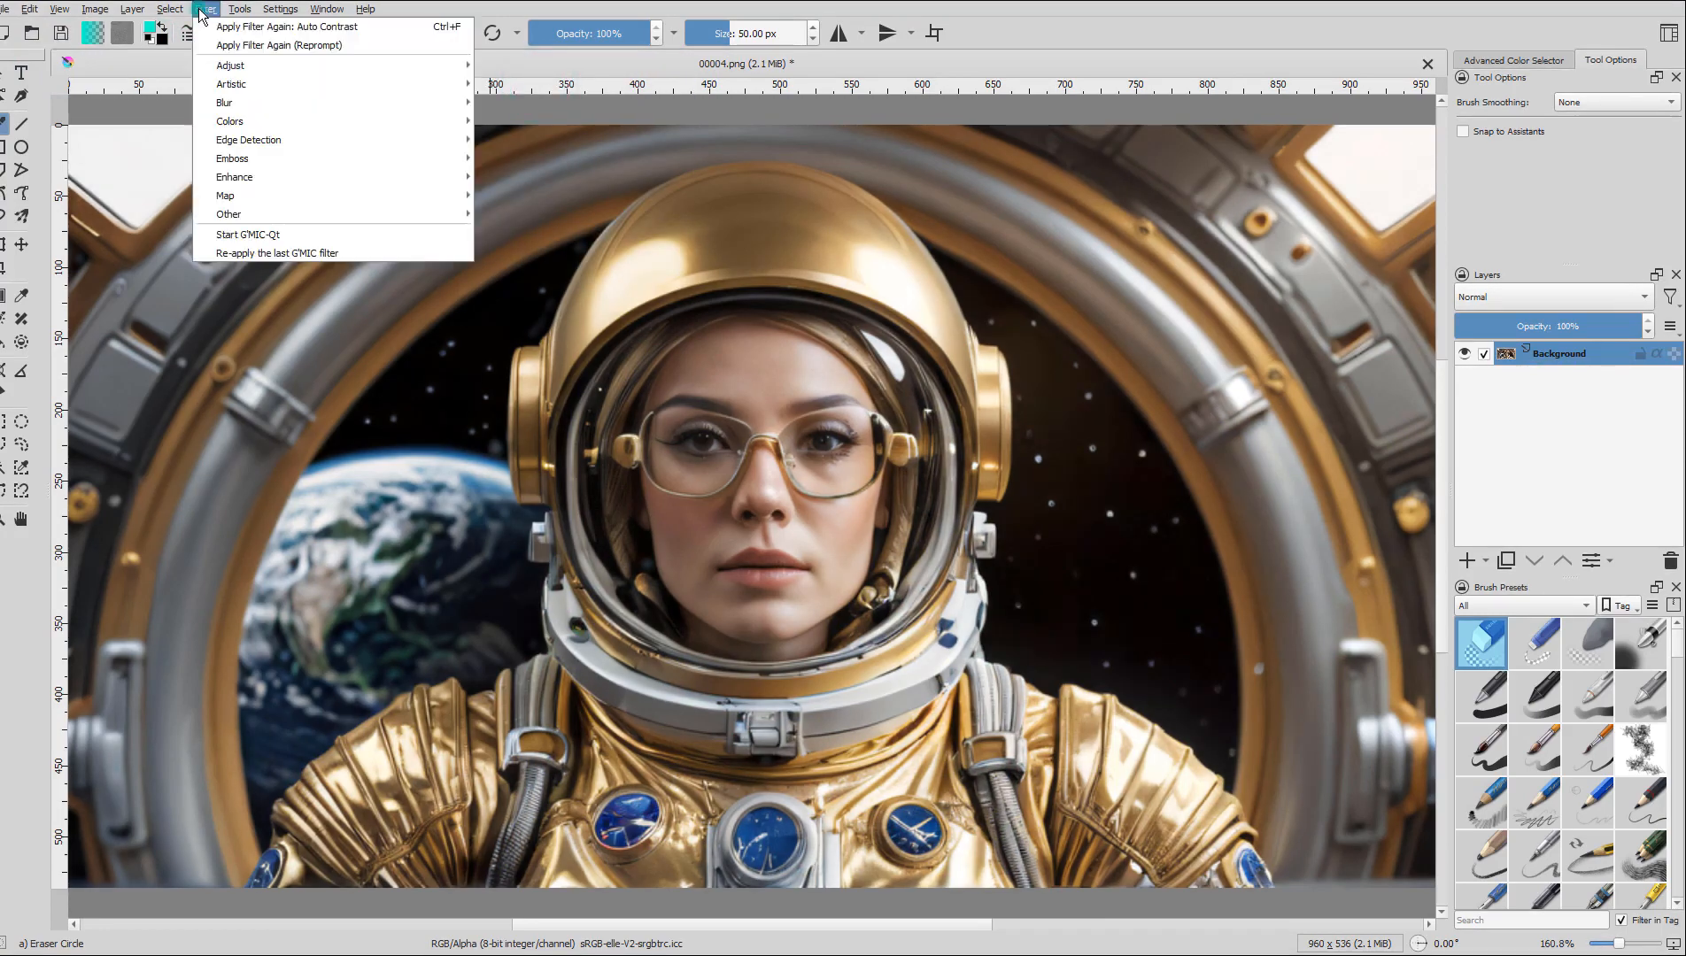
mouse_move(245, 67)
click(549, 141)
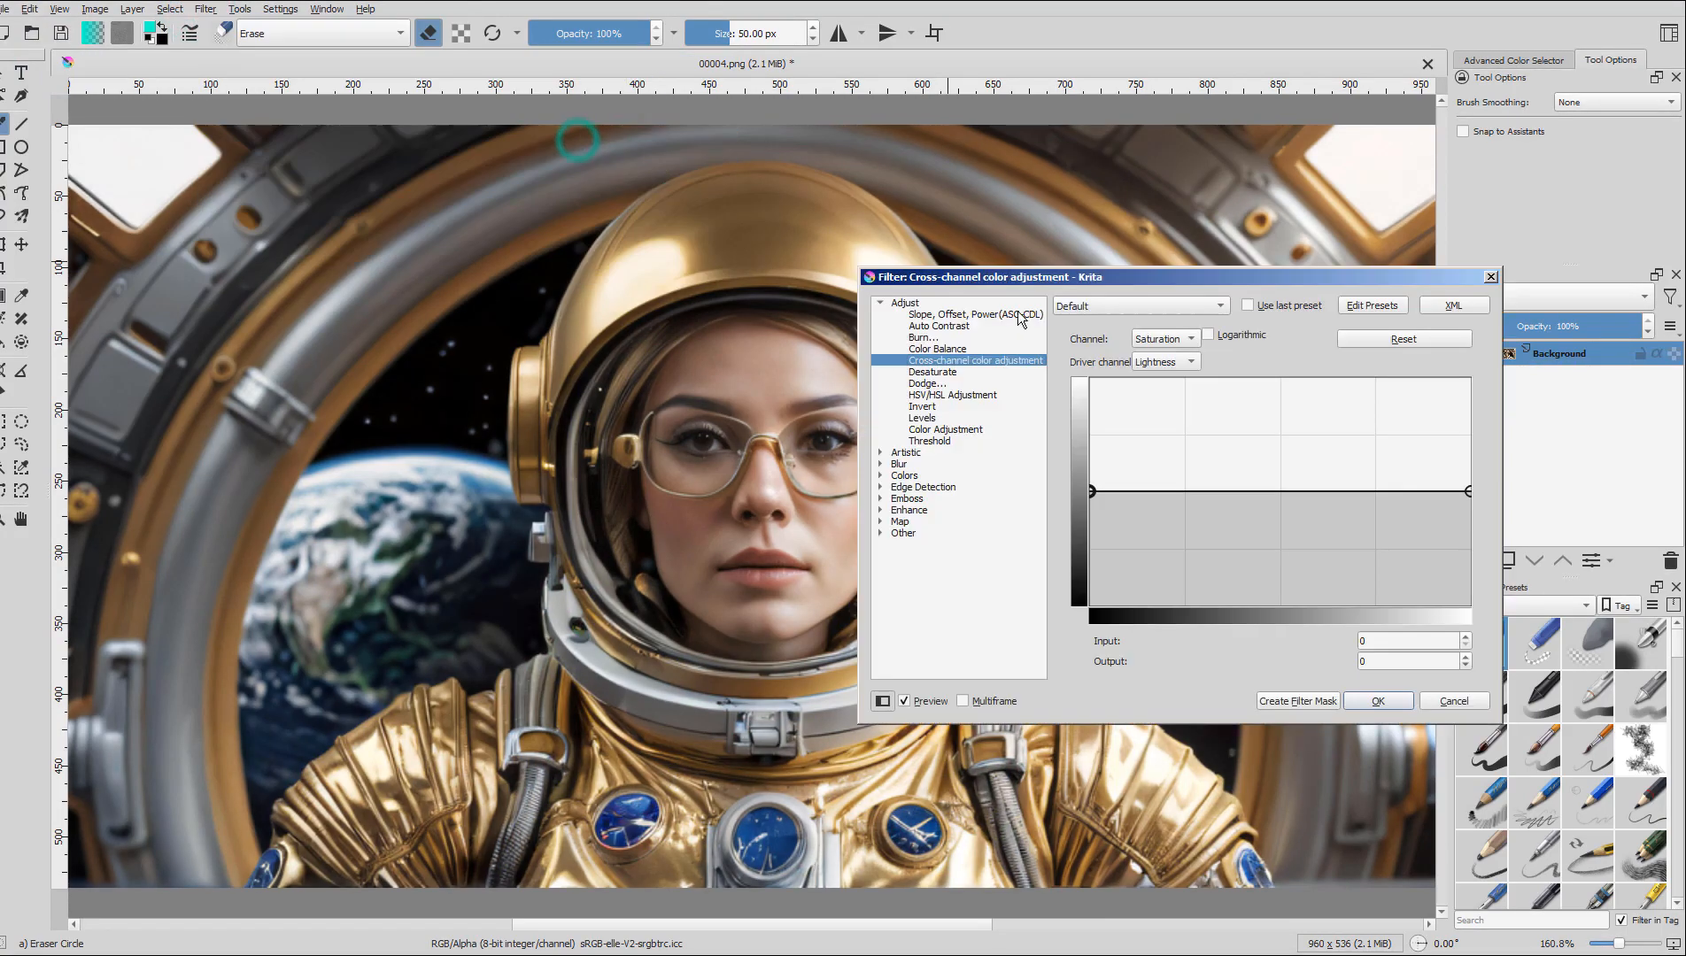
drag(1024, 273, 1220, 125)
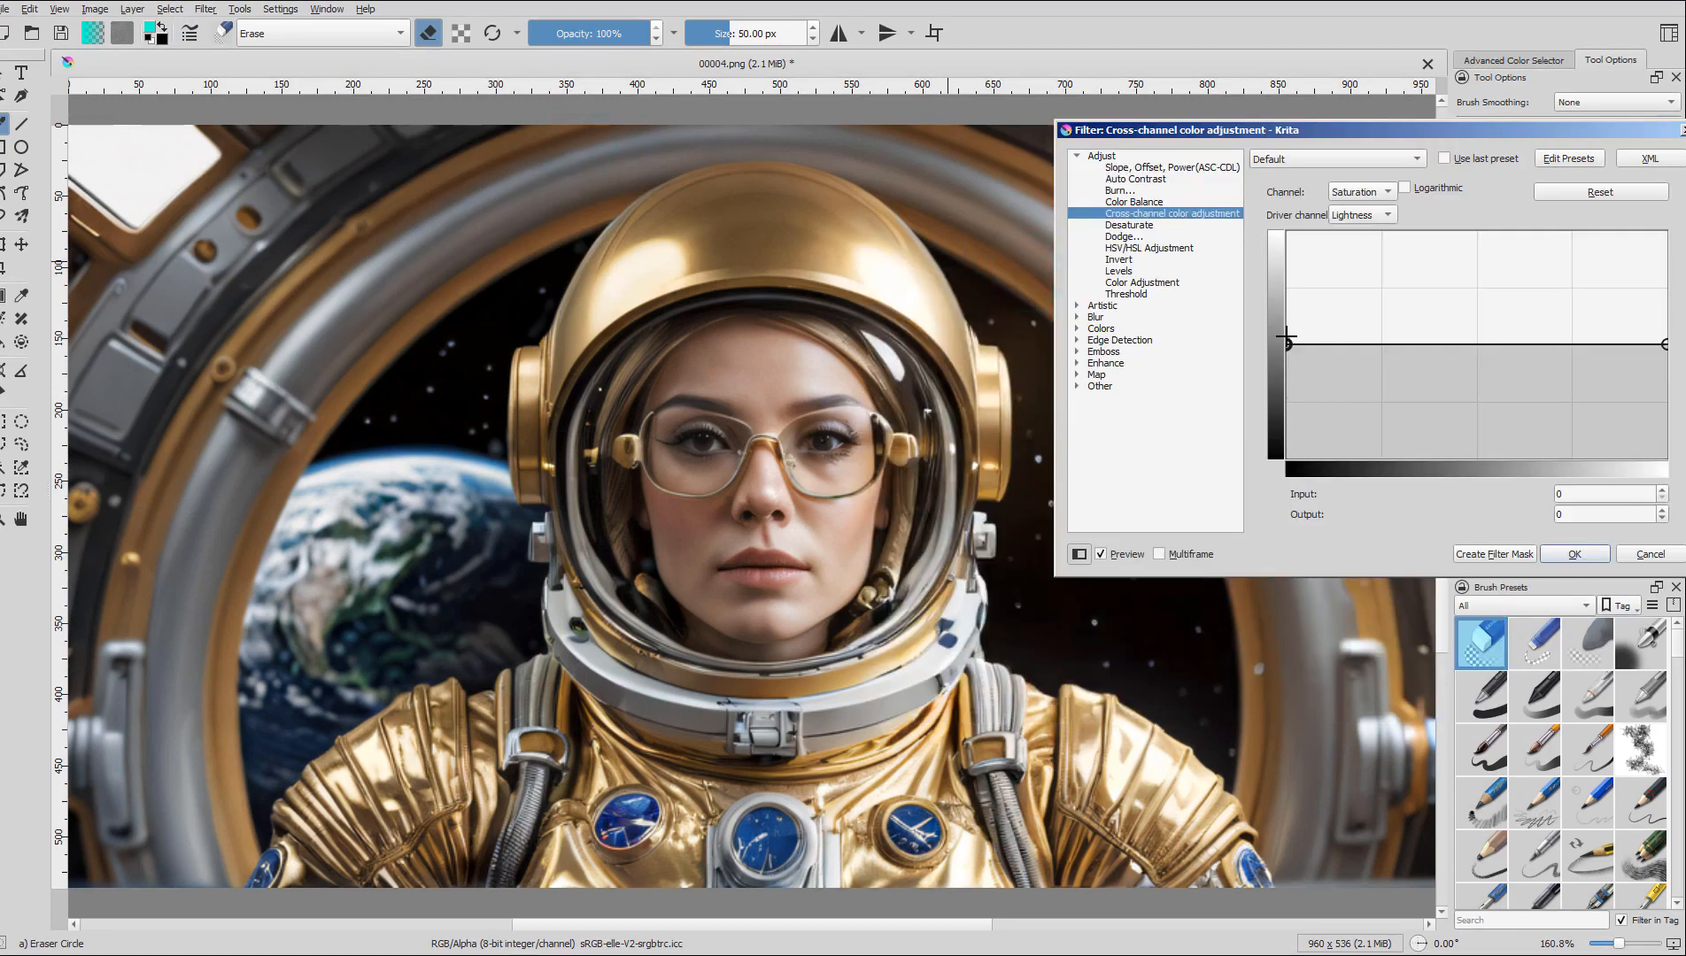
mouse_move(1287, 342)
mouse_down()
mouse_move(1287, 212)
mouse_move(1279, 325)
mouse_move(1279, 310)
mouse_up()
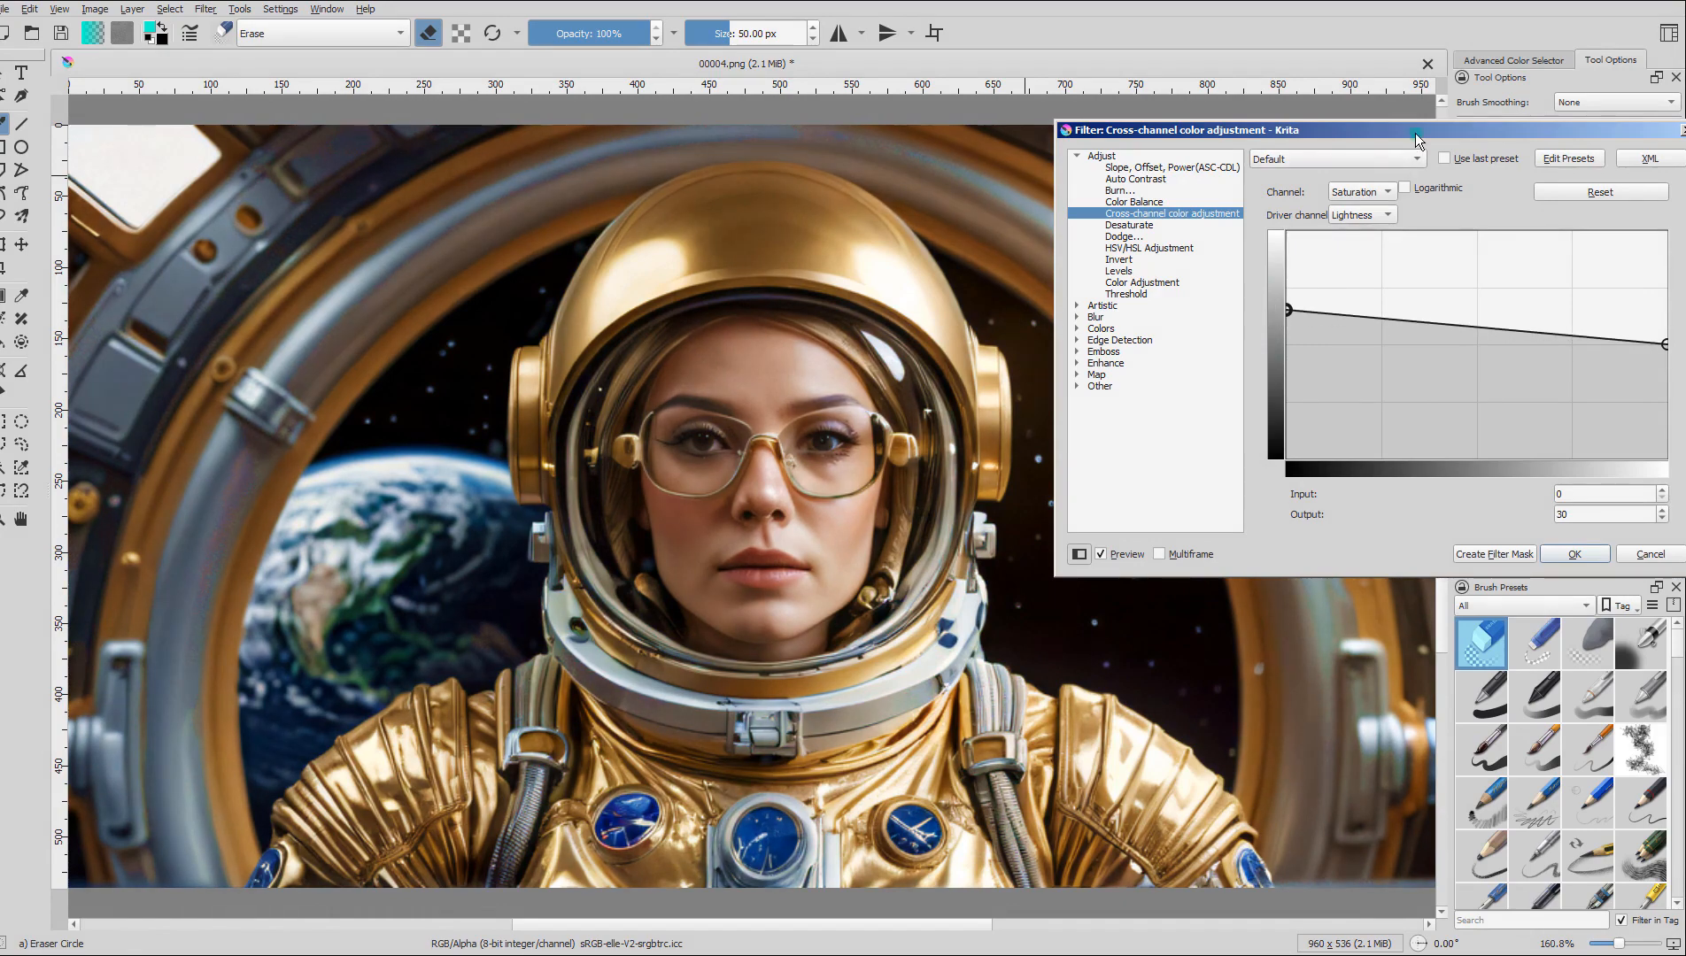
drag(1415, 136, 1391, 136)
drag(1641, 345, 1643, 331)
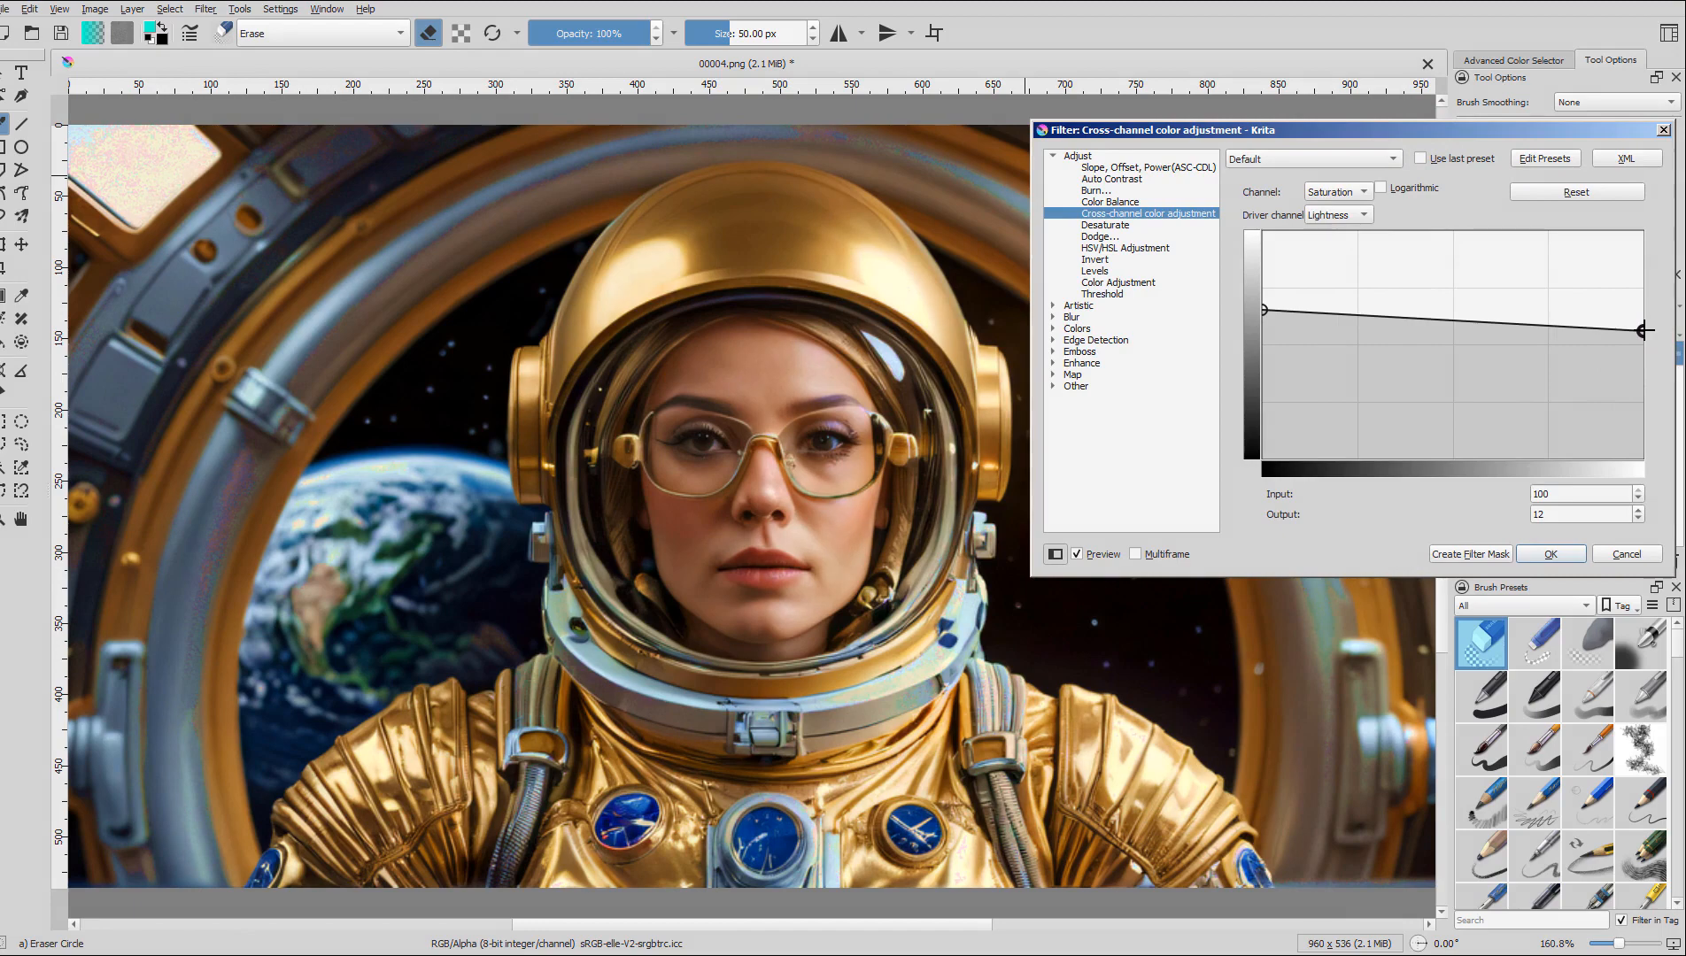
click(1560, 559)
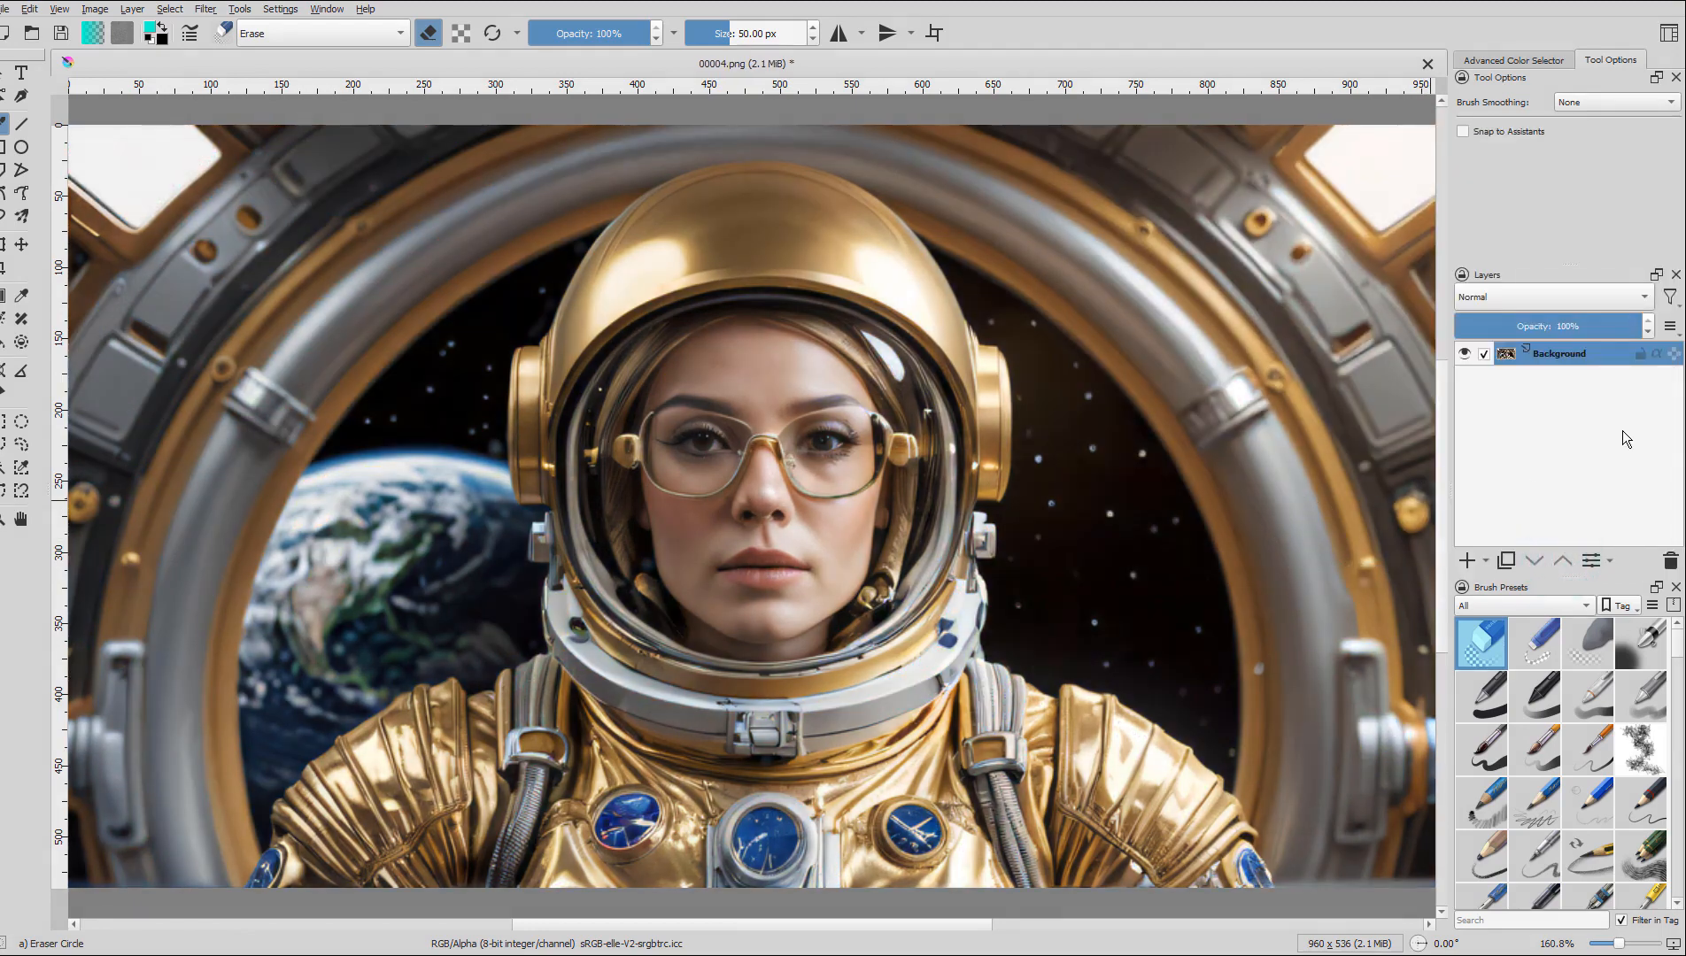
- Compare the image before and after the filters by undoing and redoing them, ending on the adjusted version
key(ctrl+z)
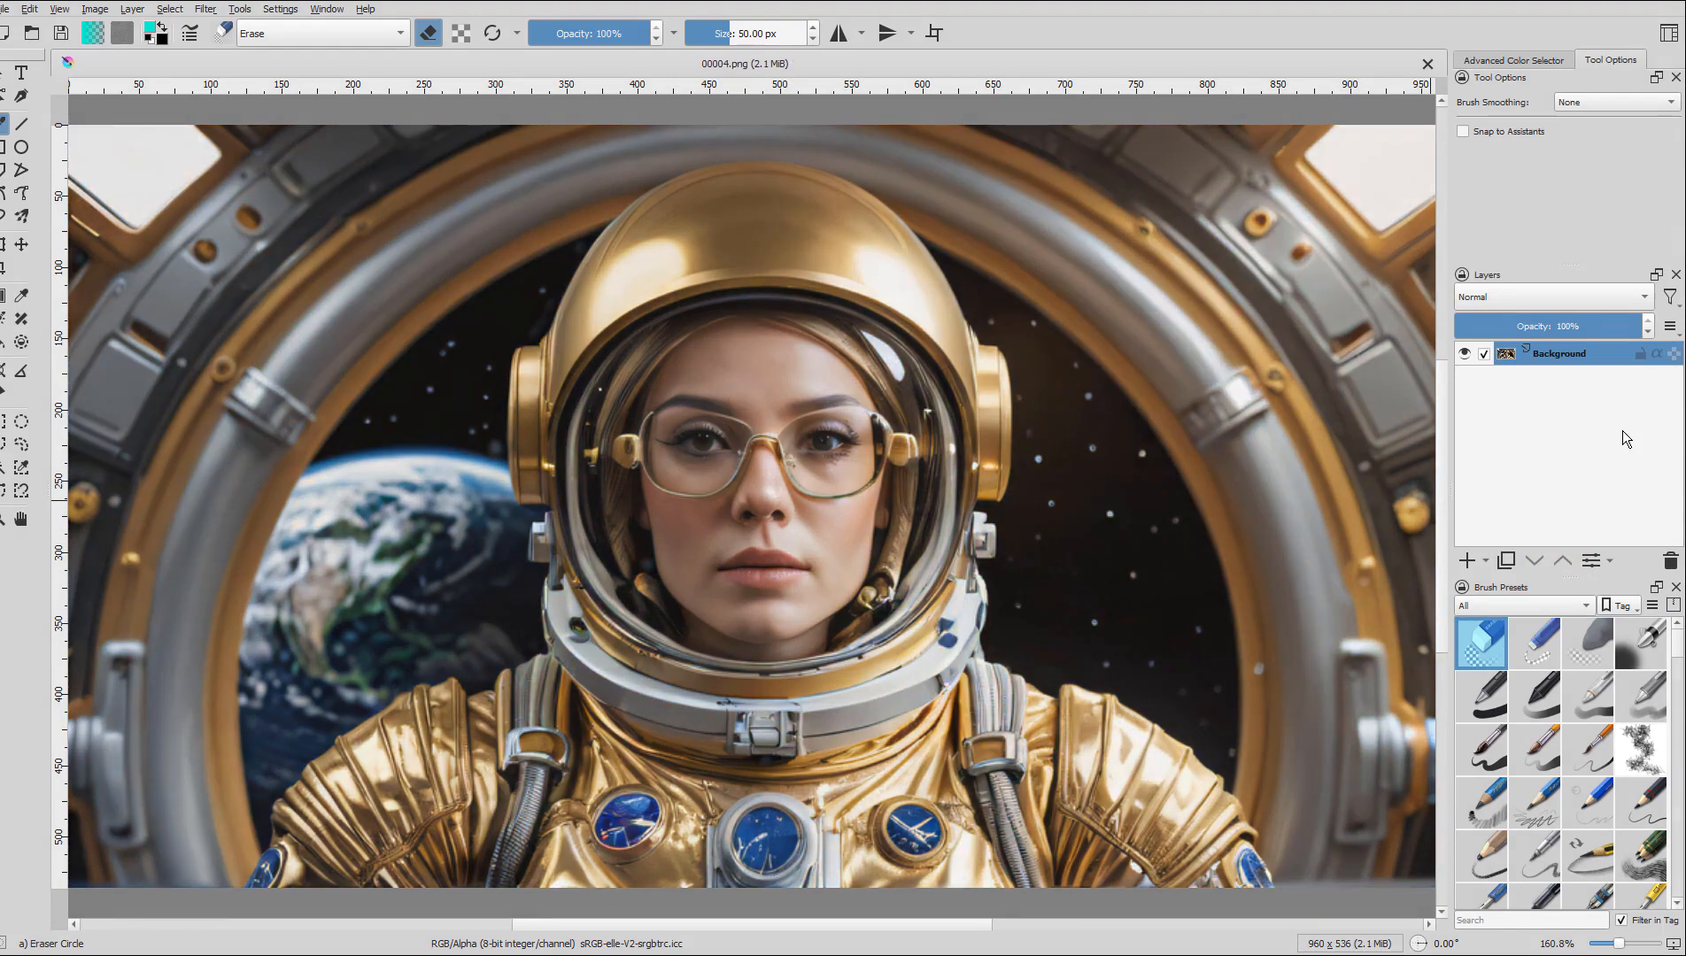
key(ctrl+shift+z)
key(ctrl+z)
key(ctrl+shift+z)
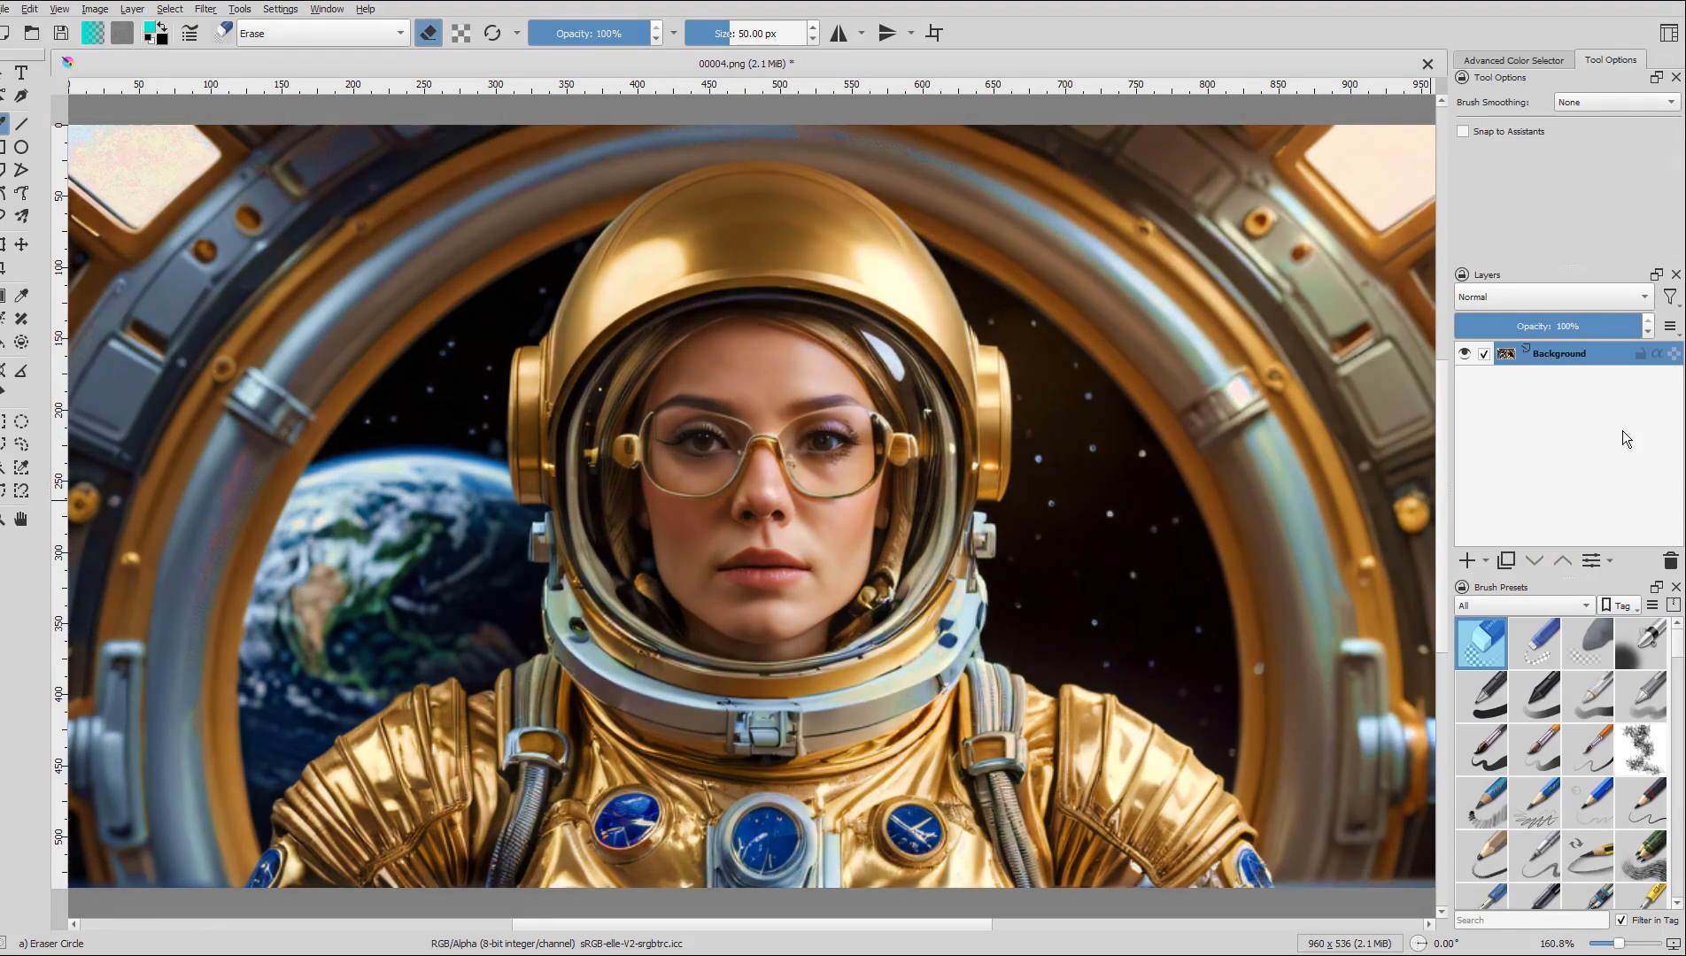